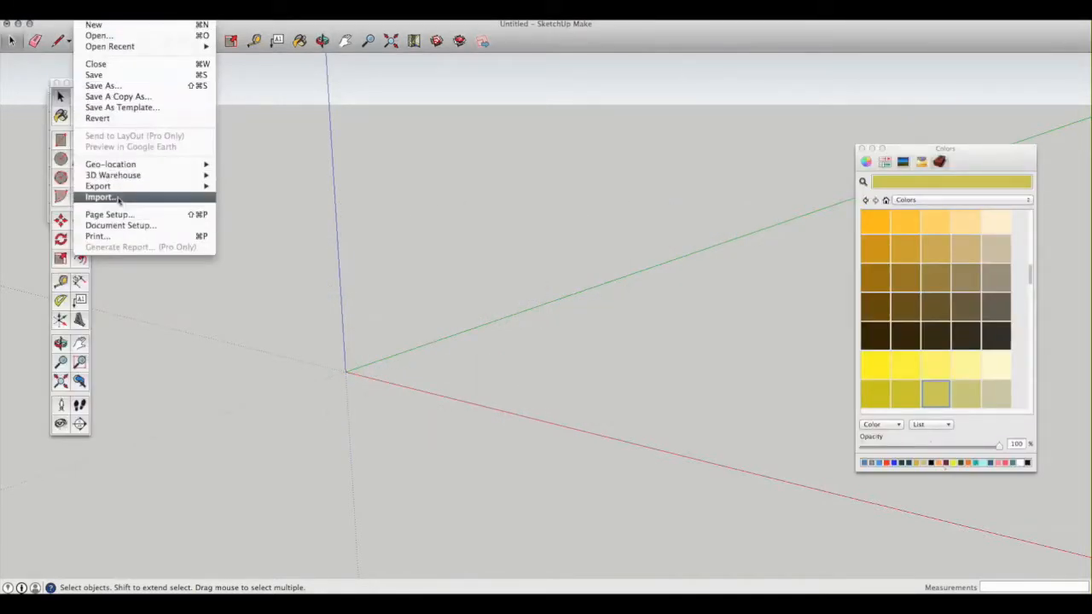
Import the framed ballerina picture, place it flat on the ground near the origin, and explode it into a textured face
click(136, 198)
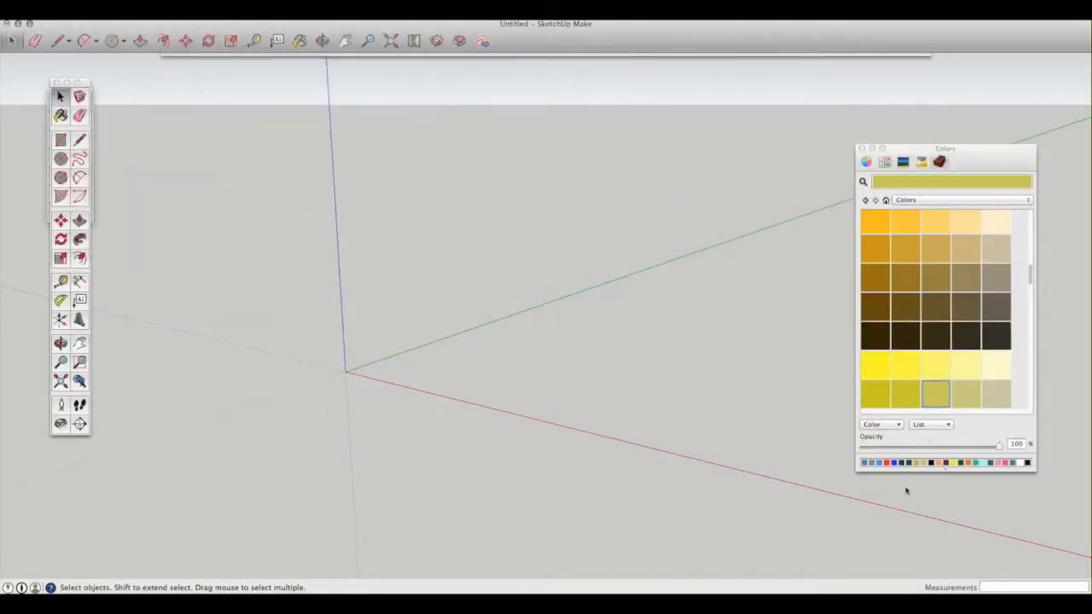
double_click(528, 363)
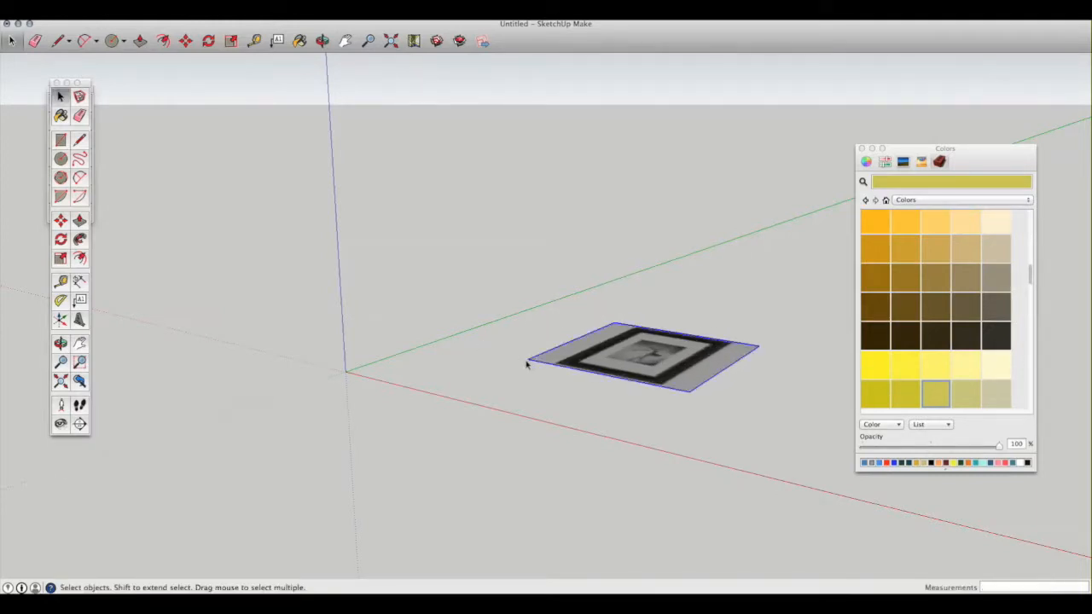
key(o)
drag(560, 342, 696, 461)
scroll(712, 417, up, 5)
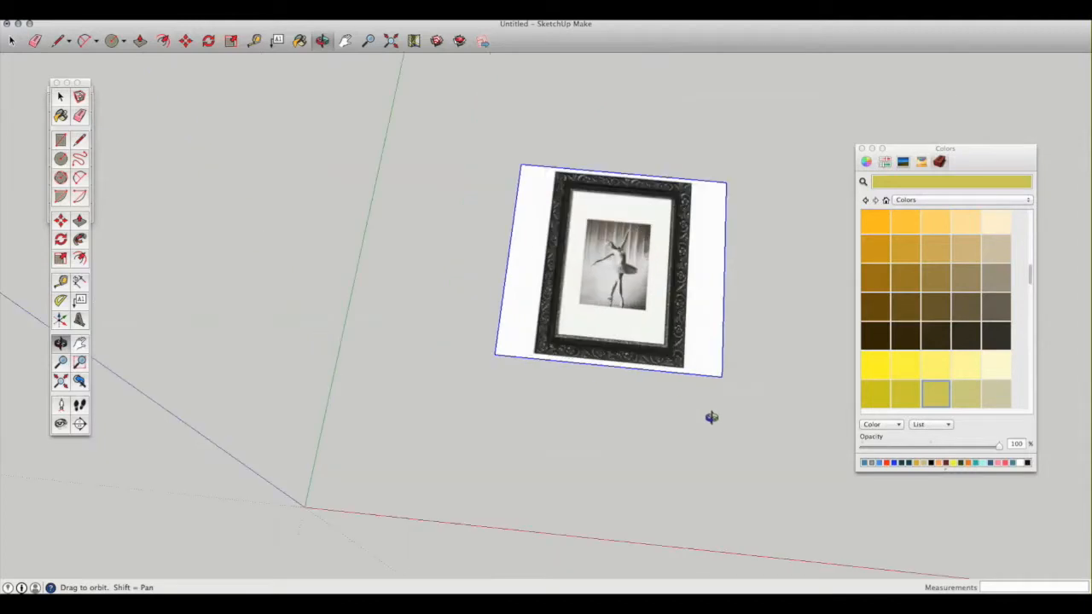
drag(612, 256, 634, 280)
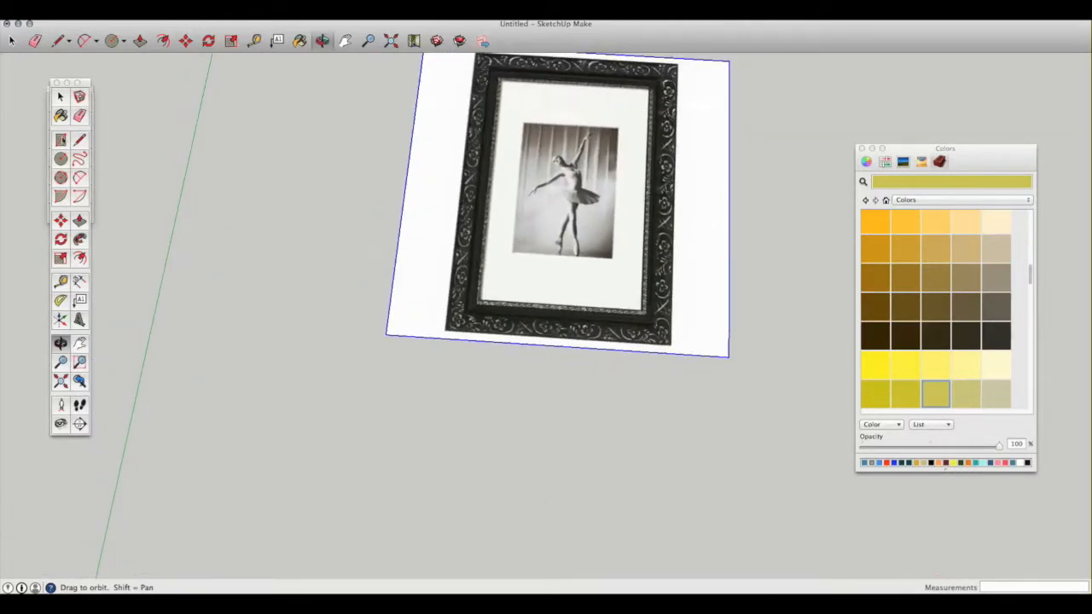
click(80, 344)
drag(574, 226, 537, 357)
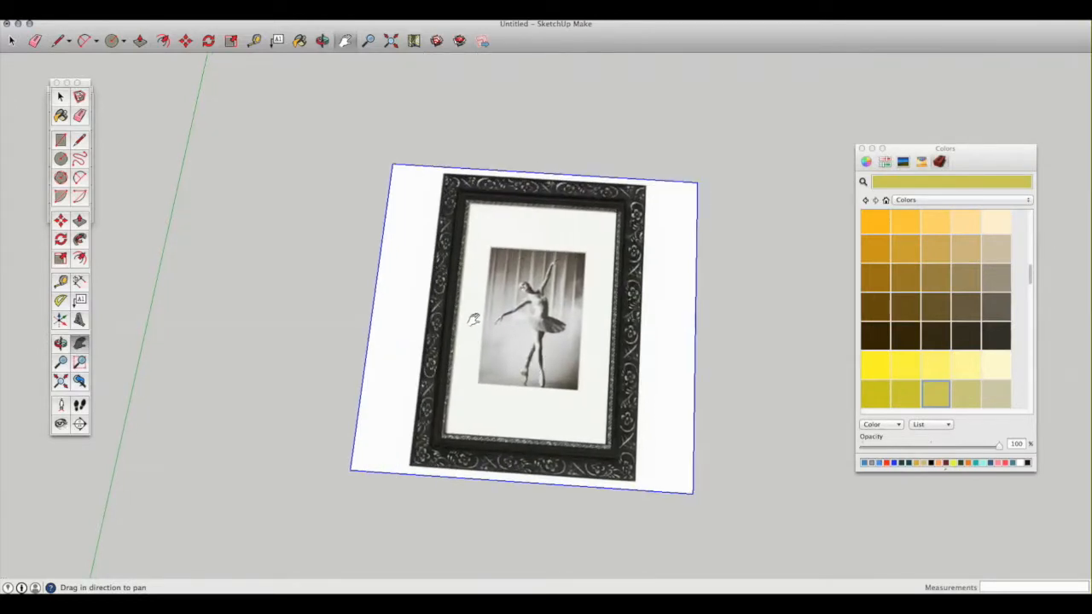
click(61, 96)
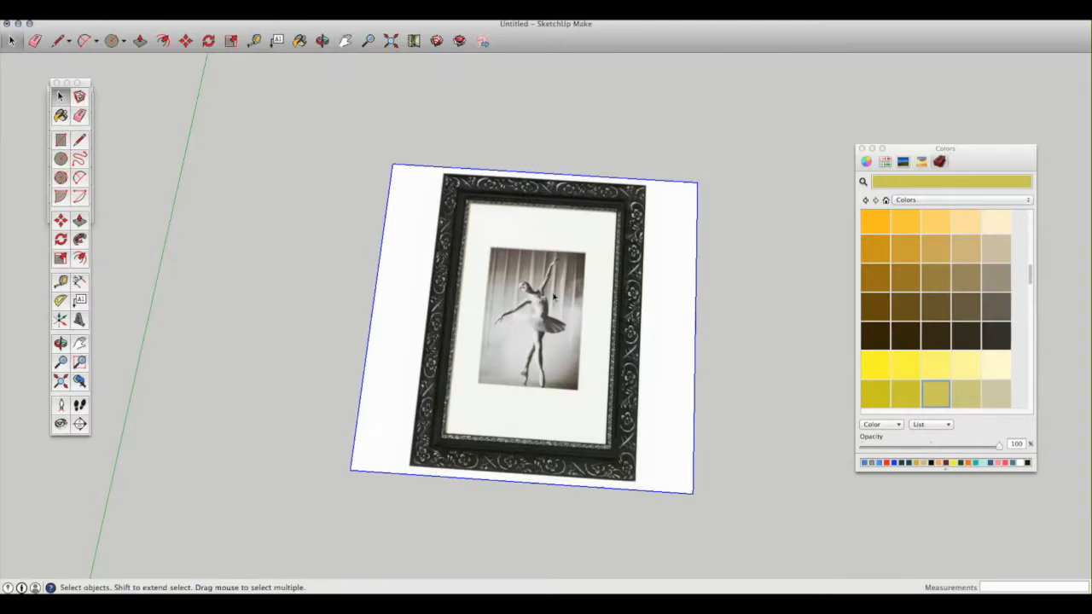
right_click(480, 267)
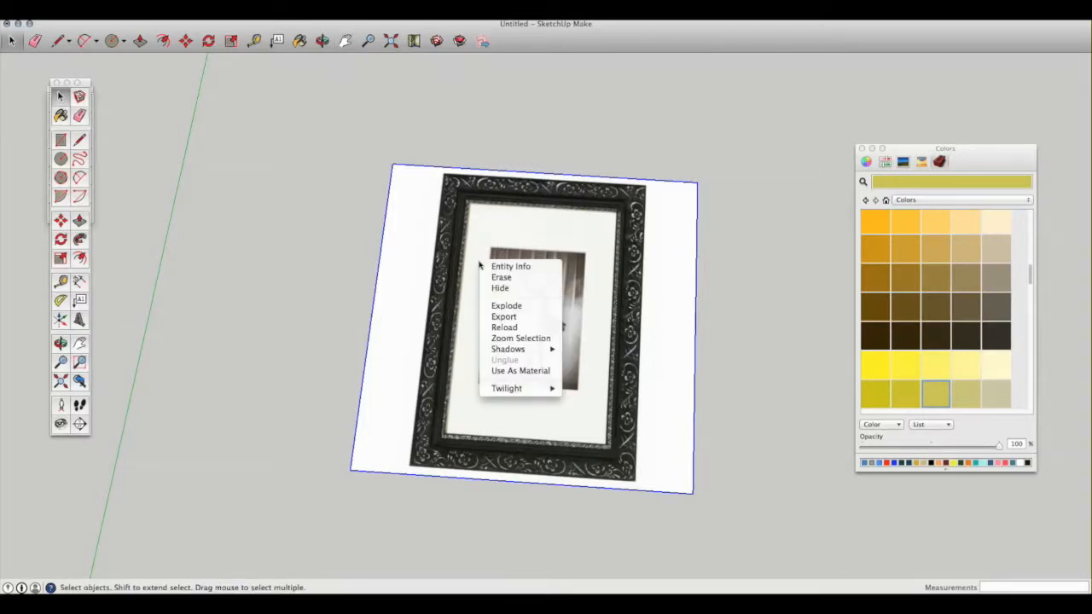
click(506, 306)
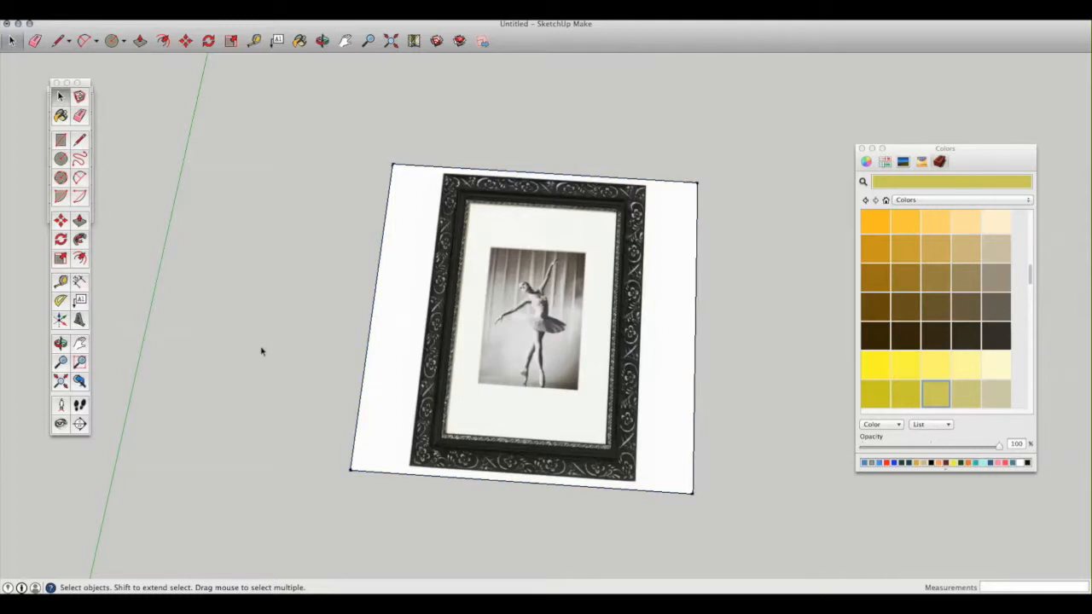
Sample the picture face's material with the Paint Bucket and make its texture unique
click(441, 350)
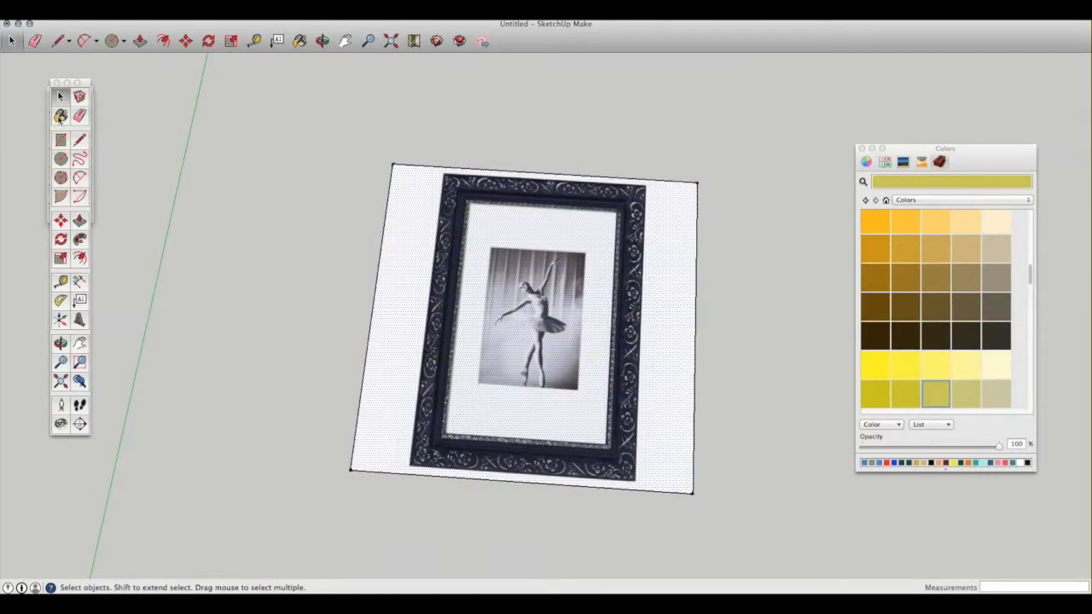
click(59, 116)
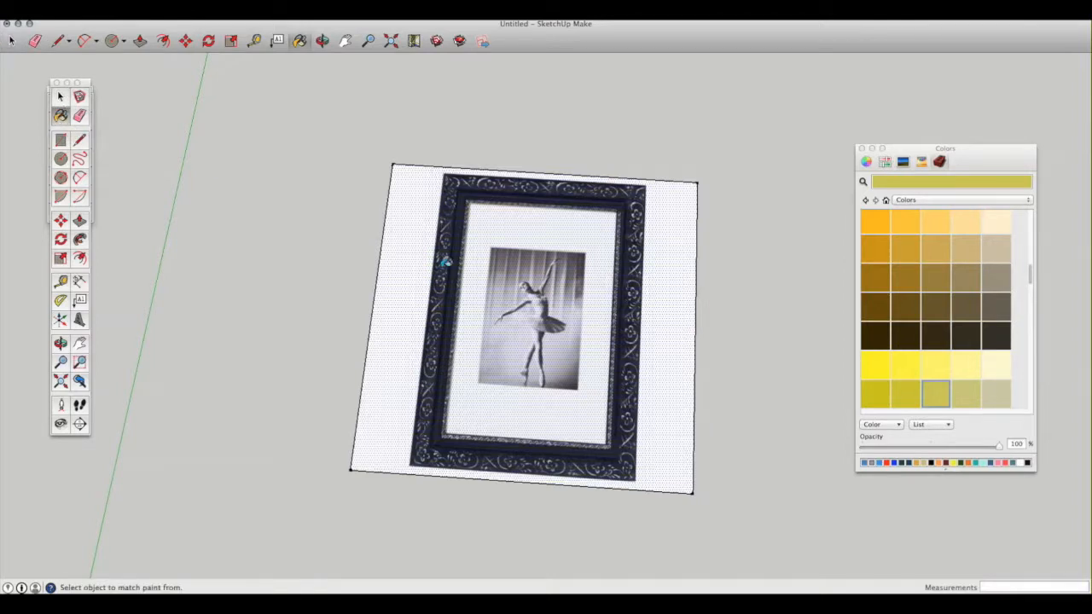
super+click(551, 345)
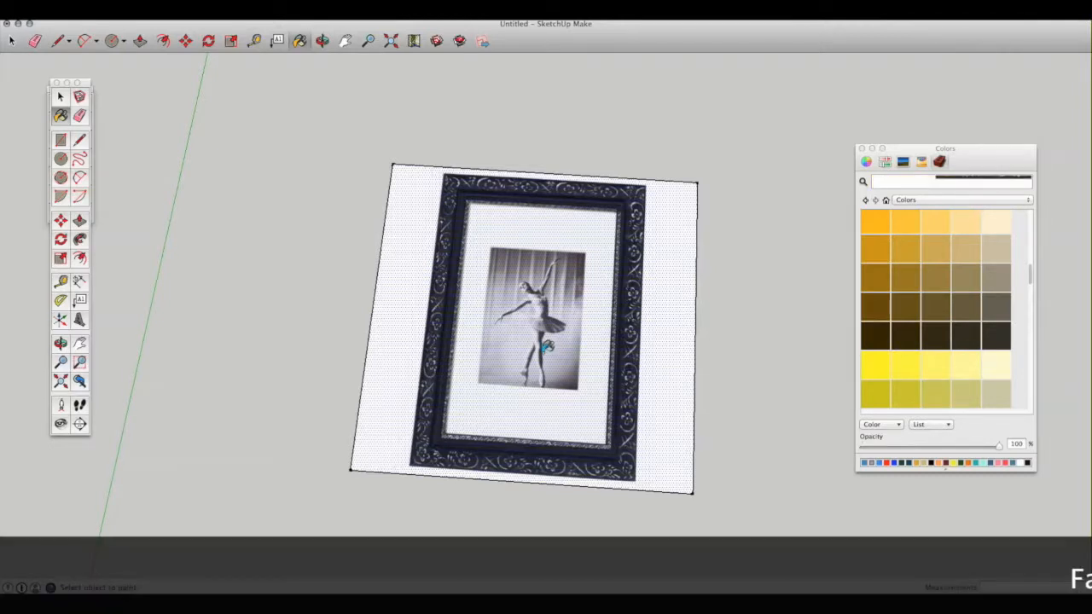
right_click(543, 352)
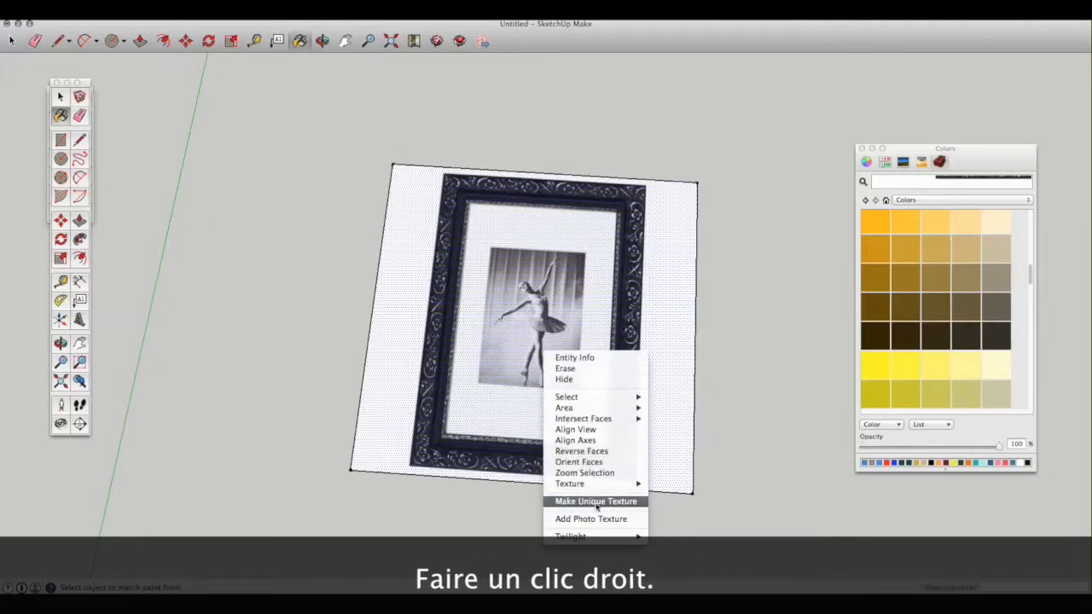
click(568, 503)
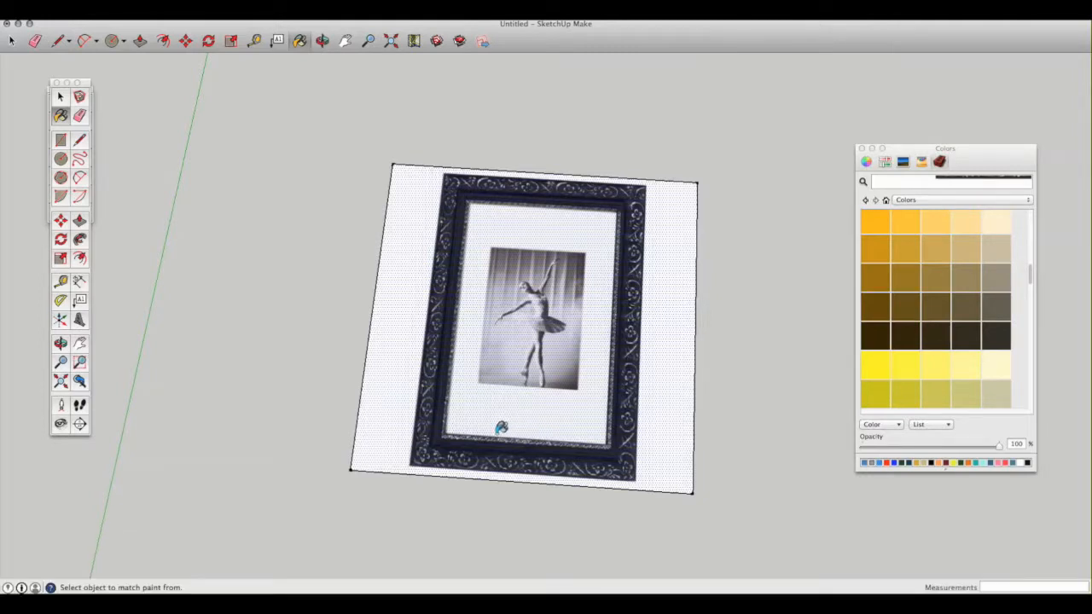
Draw a rectangle of about 2352 by 1614 mm around the frame's outer edge and a second one along its inner opening
click(61, 140)
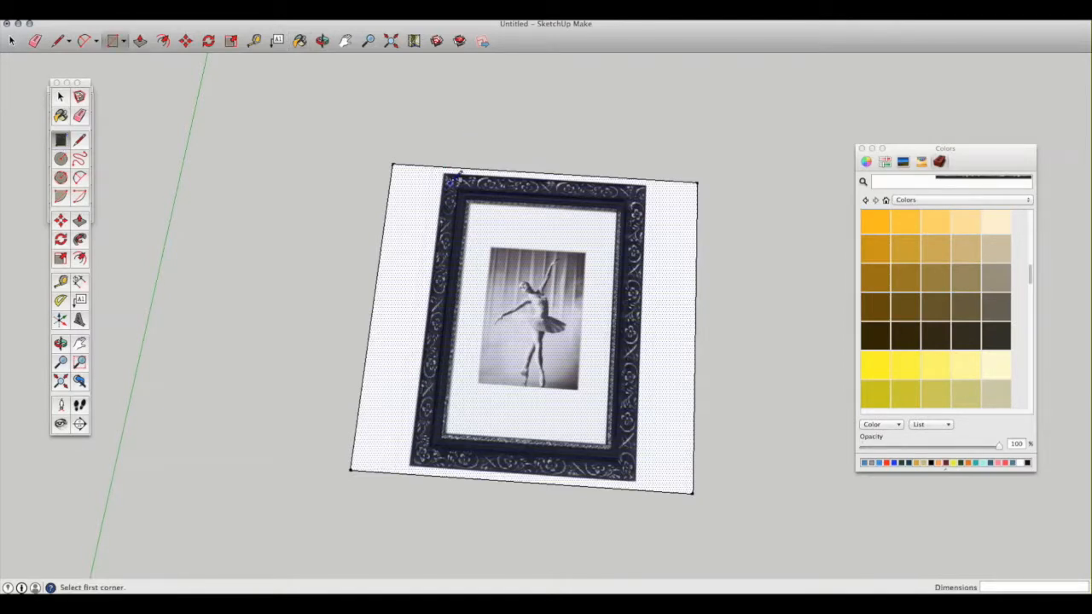
click(444, 174)
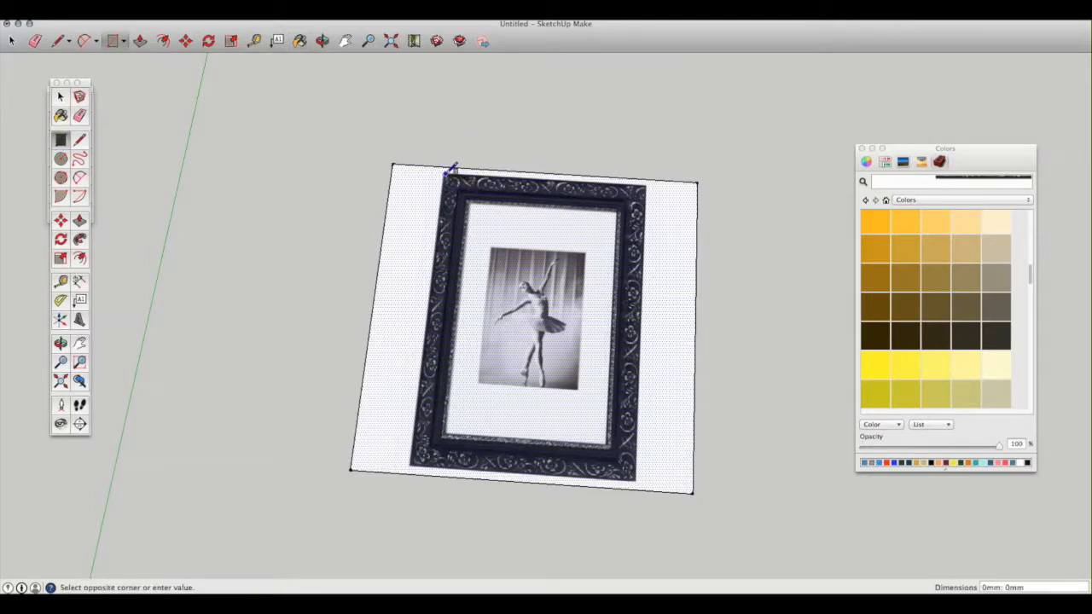
click(642, 474)
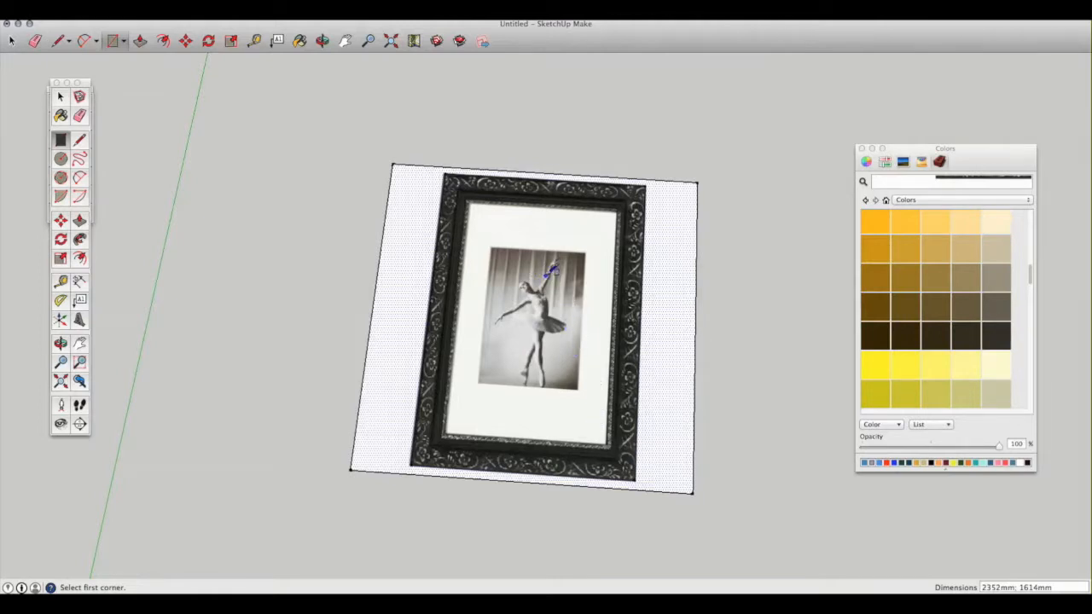
click(469, 203)
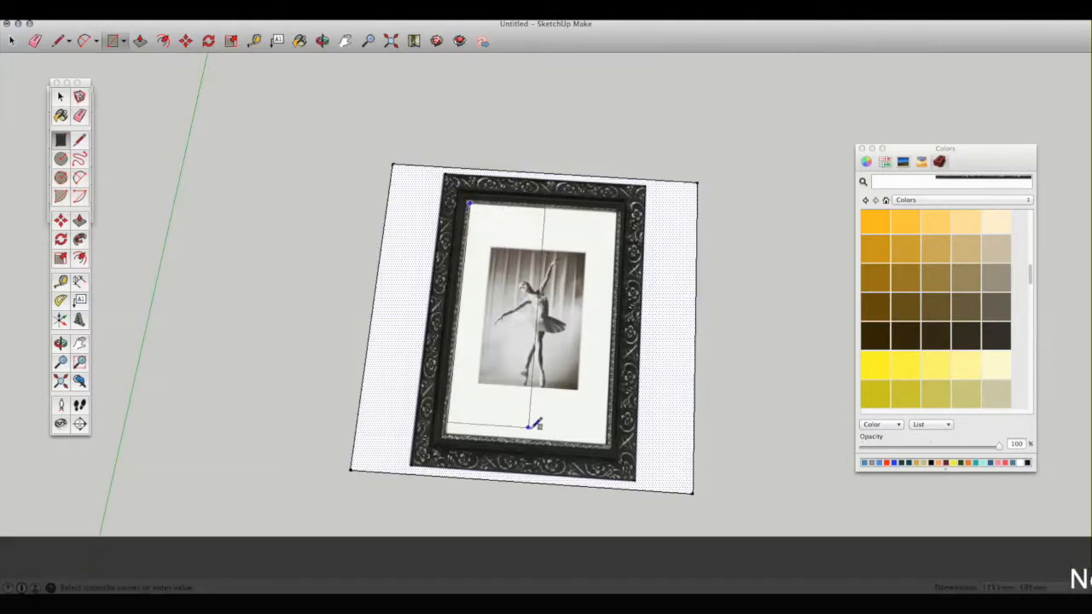
click(611, 441)
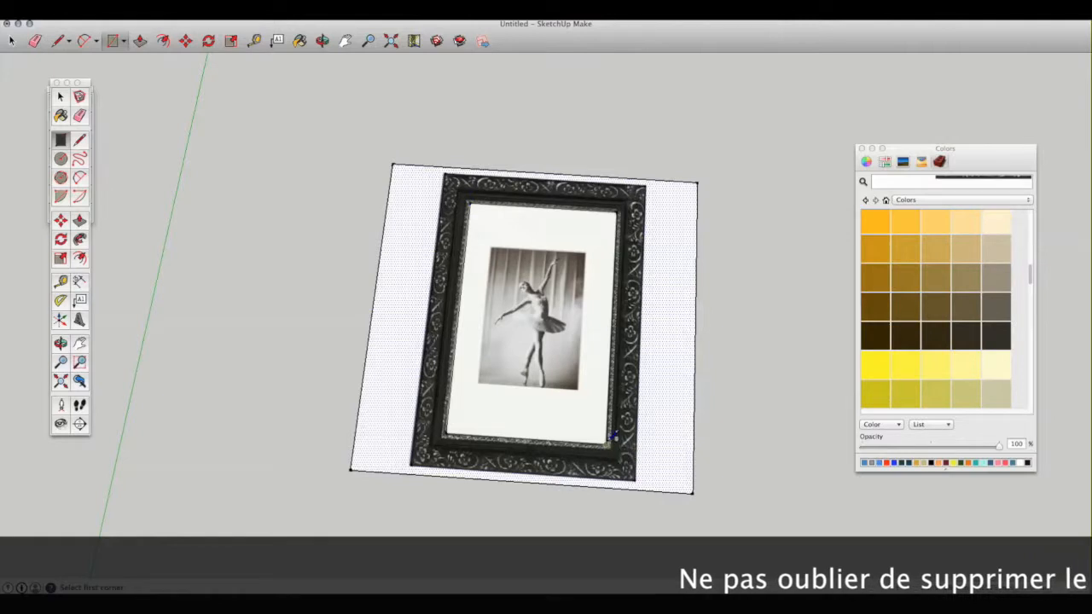
Delete the original image's margin outside the frame and the picture face inside the opening
click(59, 97)
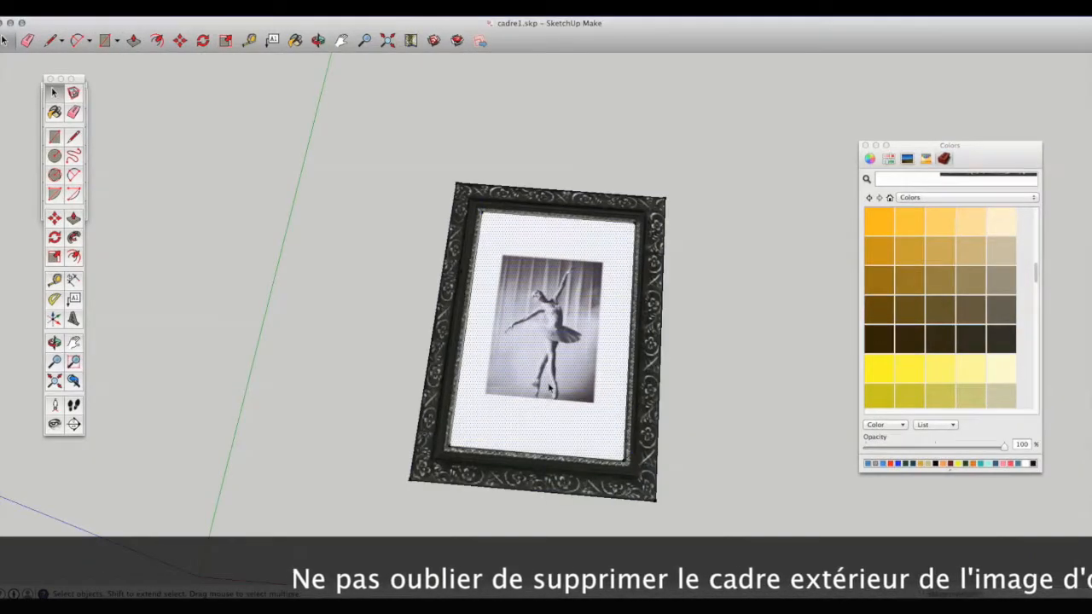
key(Delete)
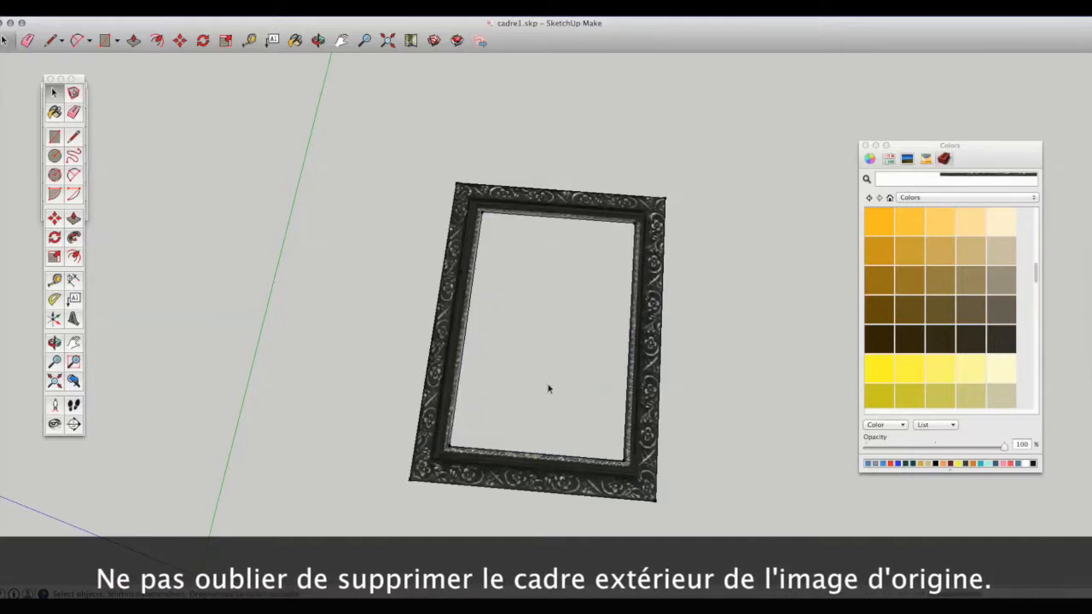
Extrude the frame face upward about 75 mm with Push/Pull
key(o)
drag(594, 414, 451, 429)
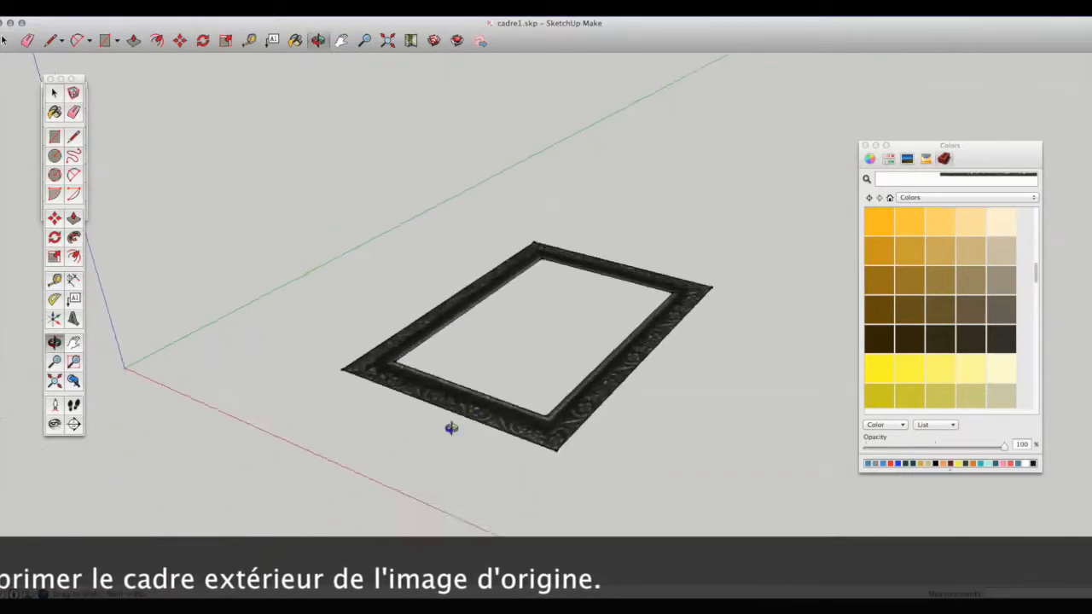
scroll(449, 431, up, 4)
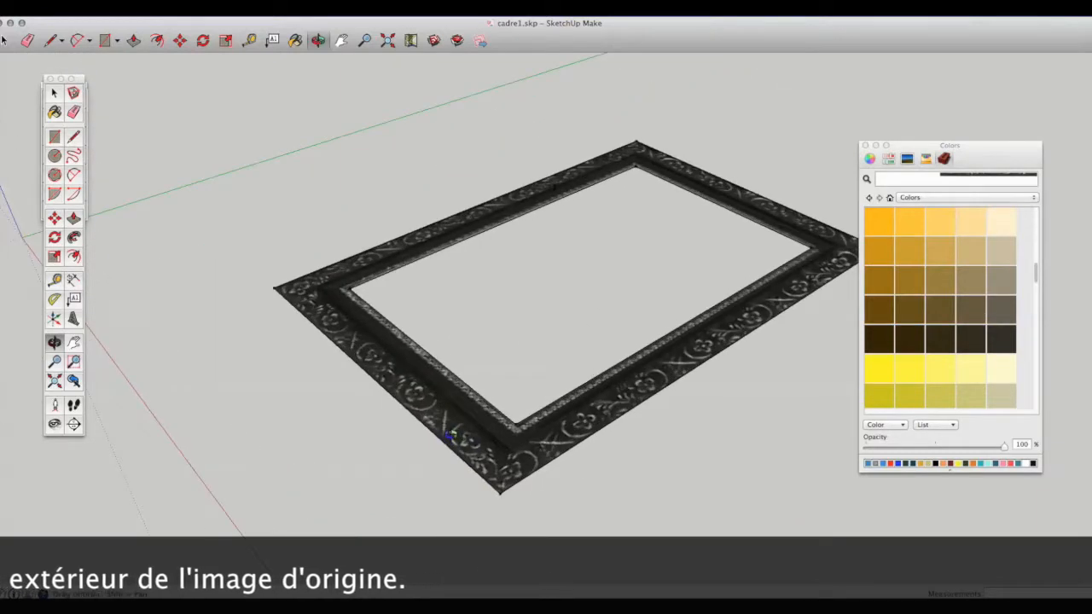
scroll(448, 437, up, 2)
click(54, 92)
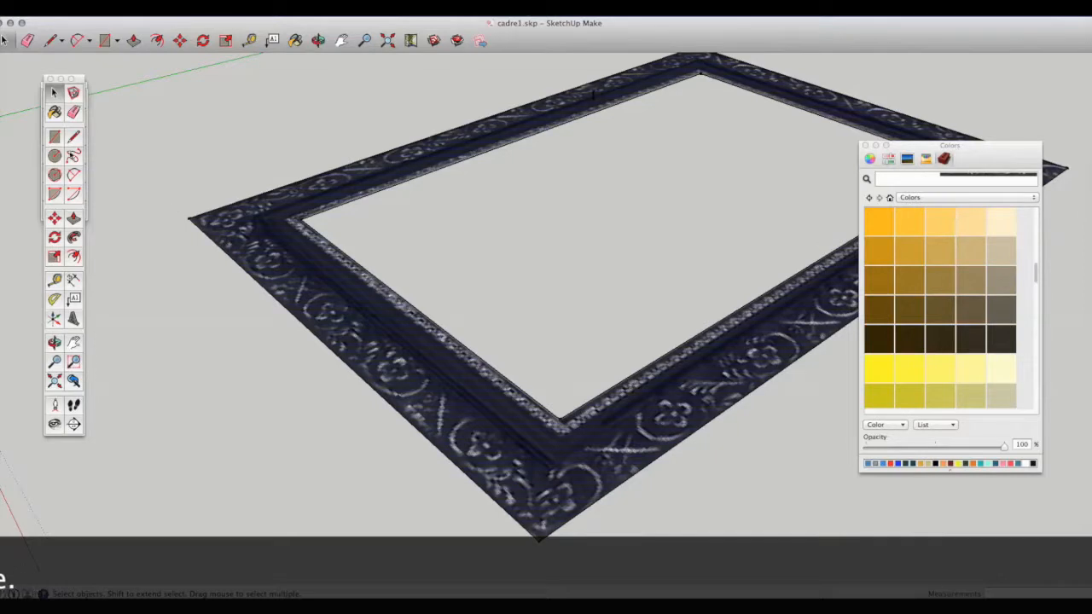
click(73, 217)
click(313, 276)
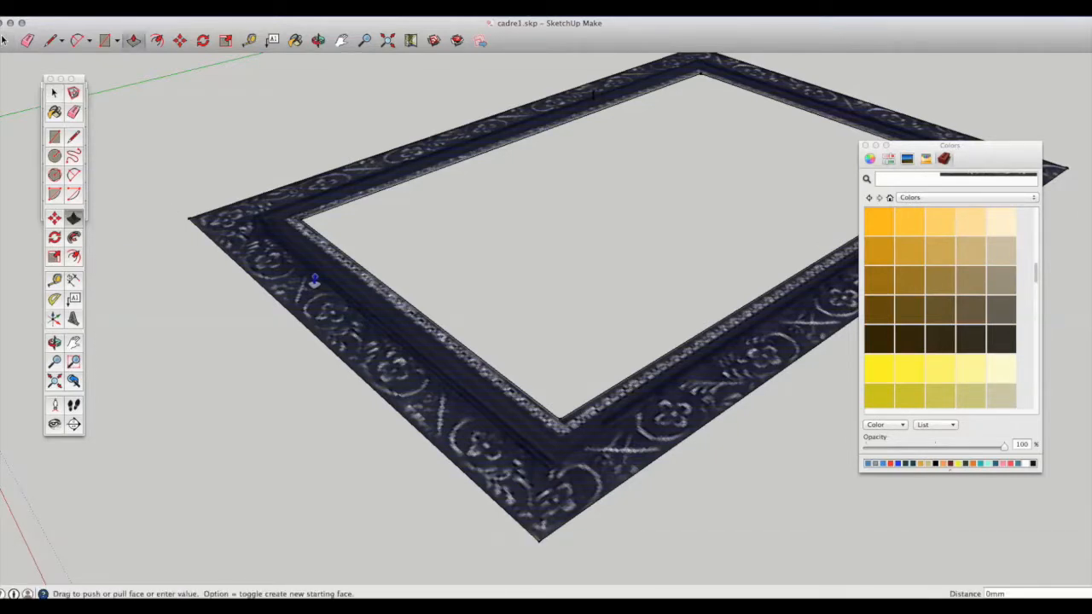
click(311, 271)
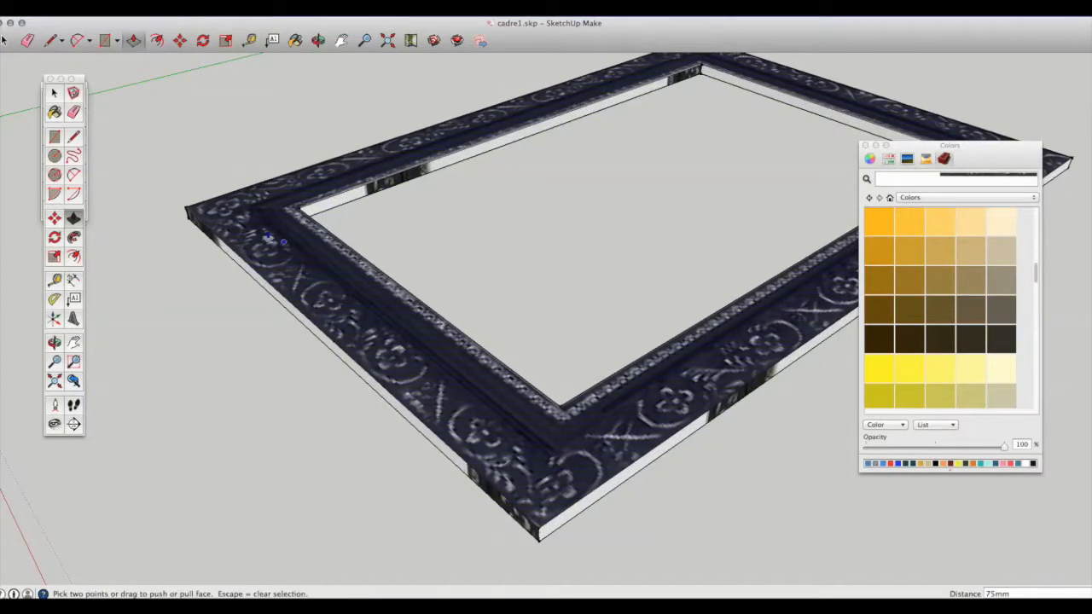
key(space)
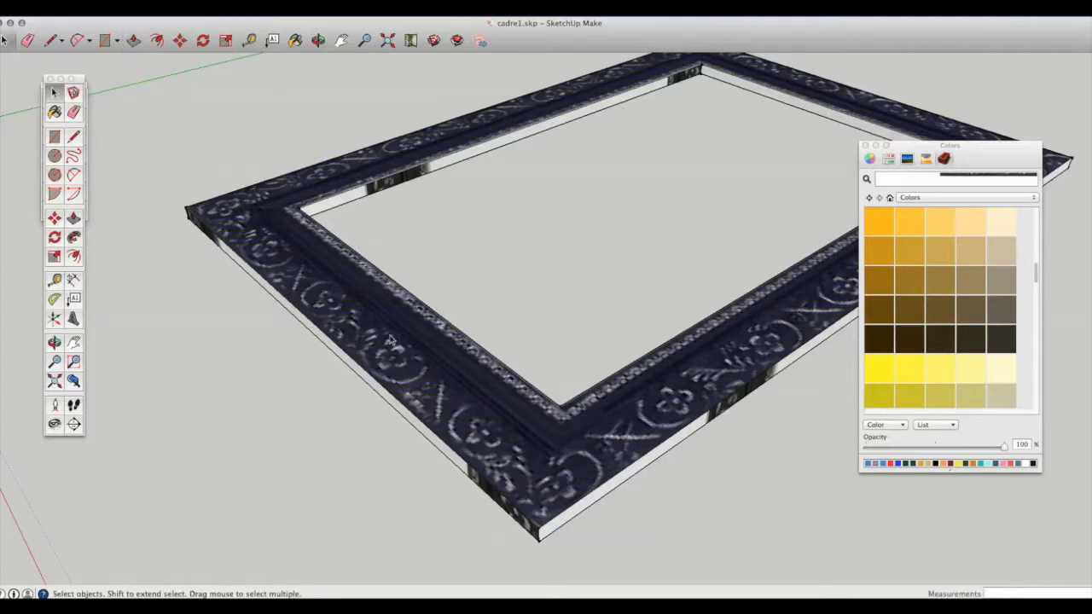
Offset the frame's outer edge inward by about 254 mm to separate the ornamented border from the inner moulding
click(73, 257)
click(296, 296)
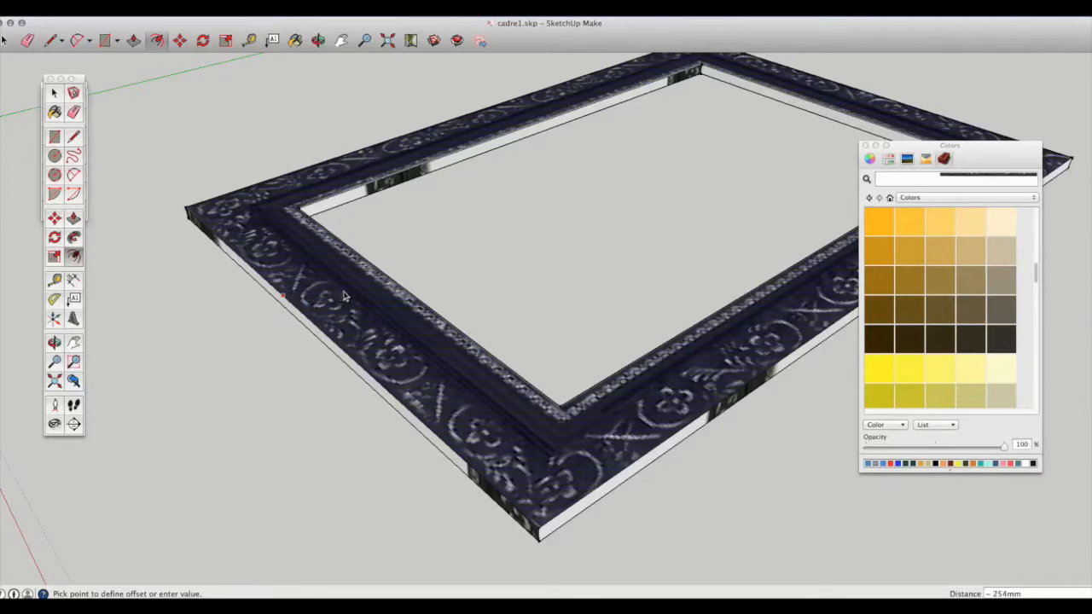
click(345, 296)
click(54, 94)
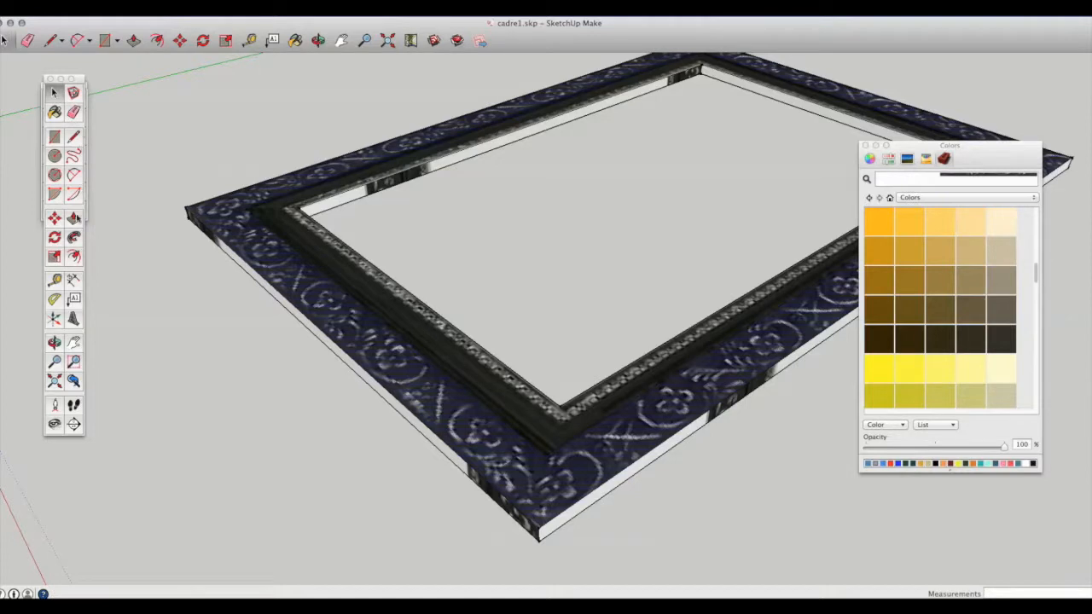
Push the ornamented outer border of the frame down about 39 mm
click(74, 218)
drag(353, 275, 350, 285)
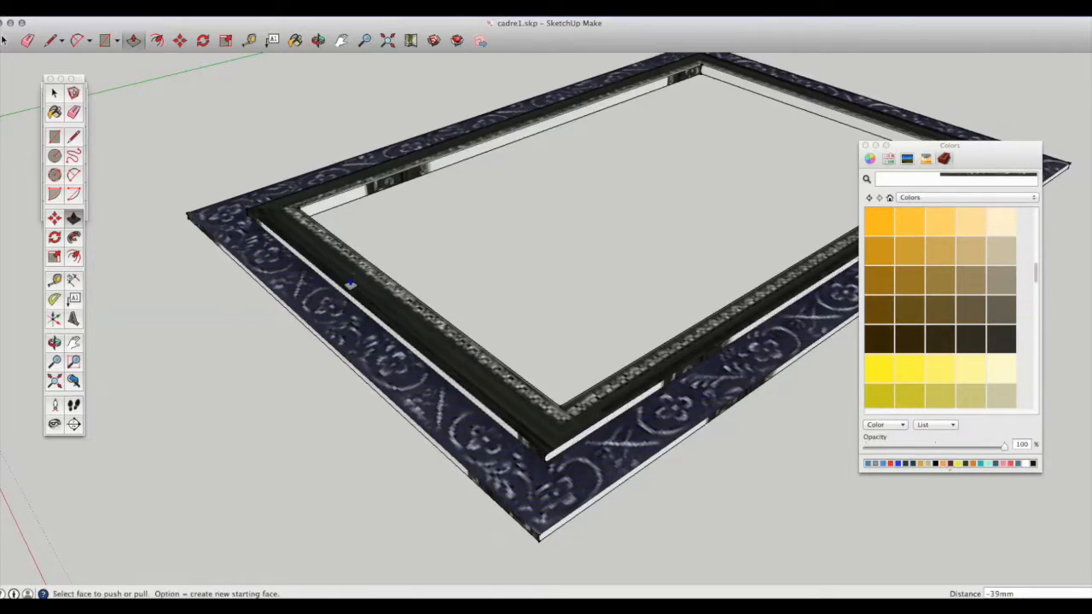
click(53, 95)
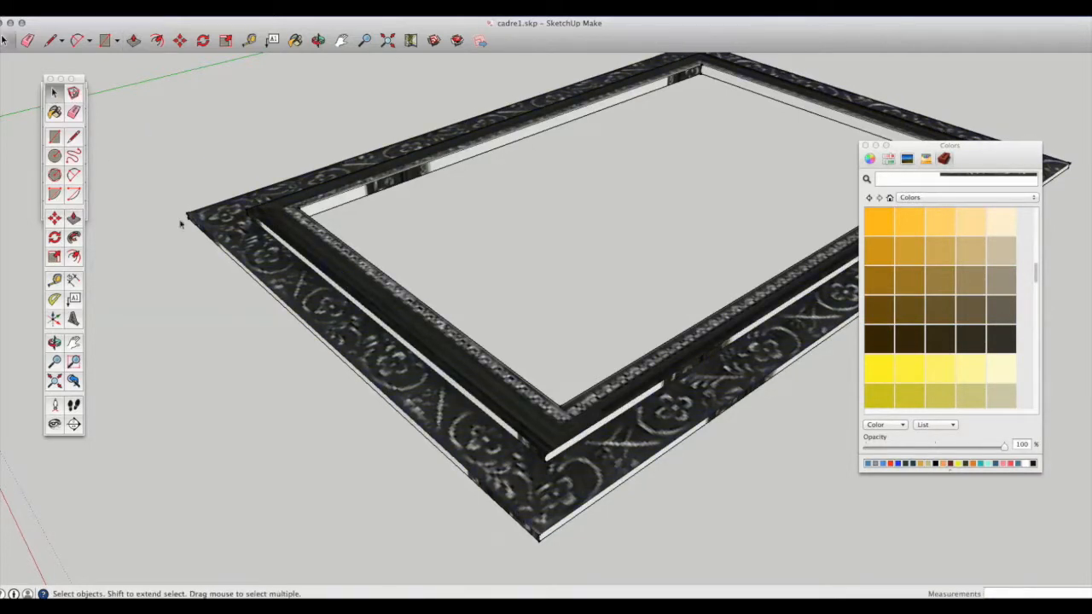
Select the whole frame and paint all its faces, including the blank sides, with the sampled picture texture
scroll(261, 260, down, 5)
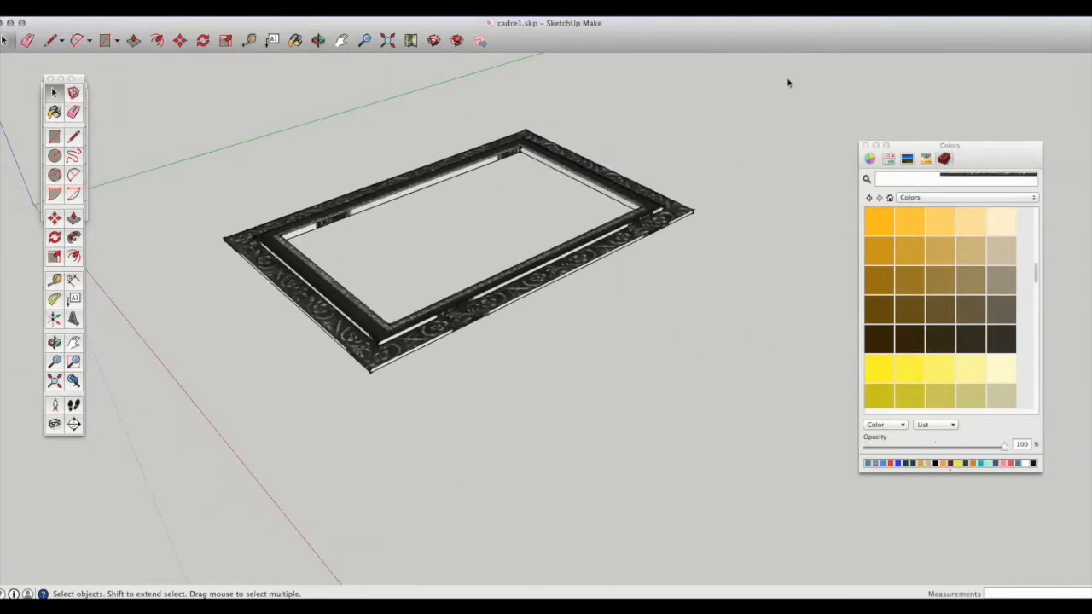
drag(171, 437, 171, 436)
click(57, 112)
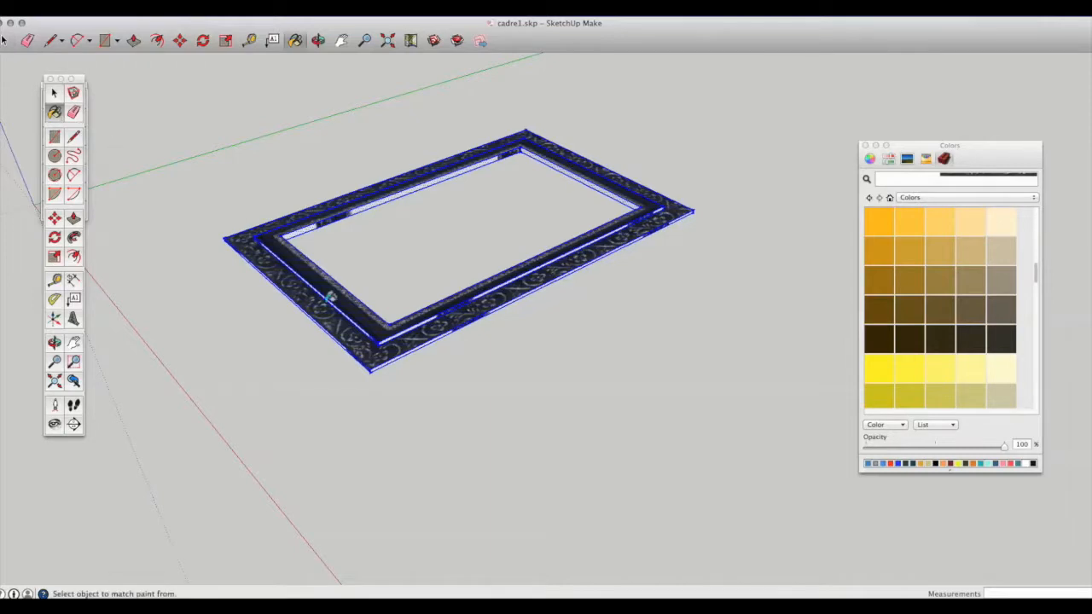
click(376, 354)
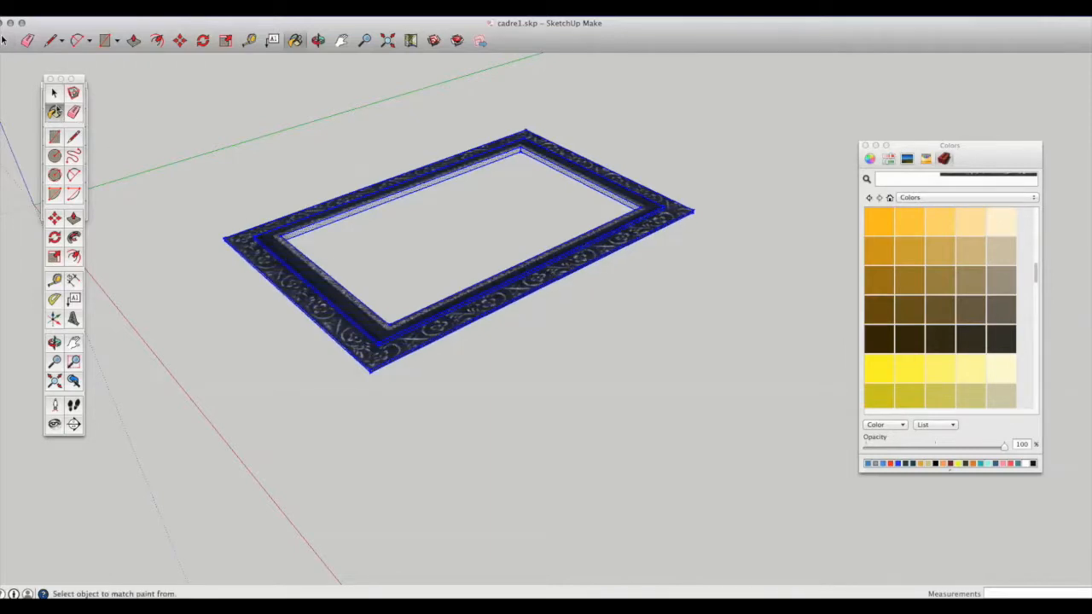
click(54, 92)
Examine the textured frame from another angle and open the model's file commands
key(o)
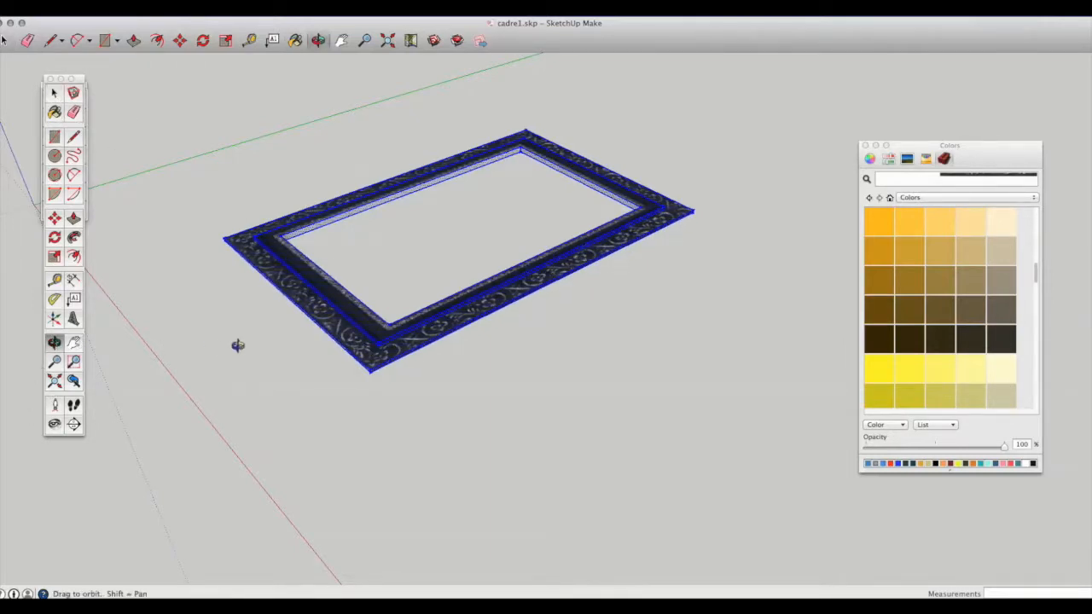
drag(237, 344, 125, 61)
click(83, 9)
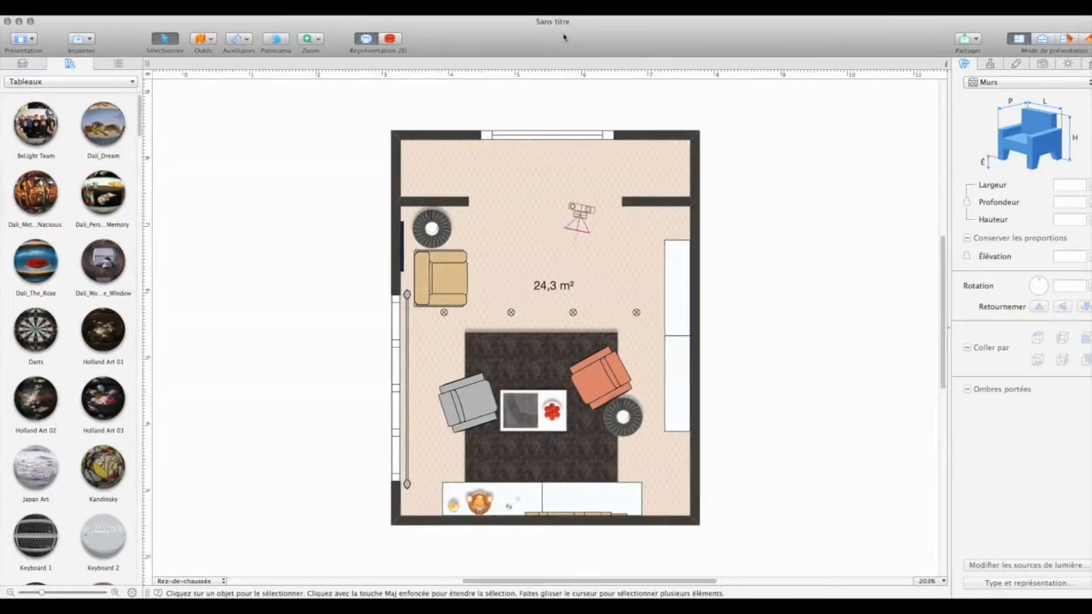
Import the frame model into the interior project's 3D view, rotating it 90° about the X axis
click(1087, 41)
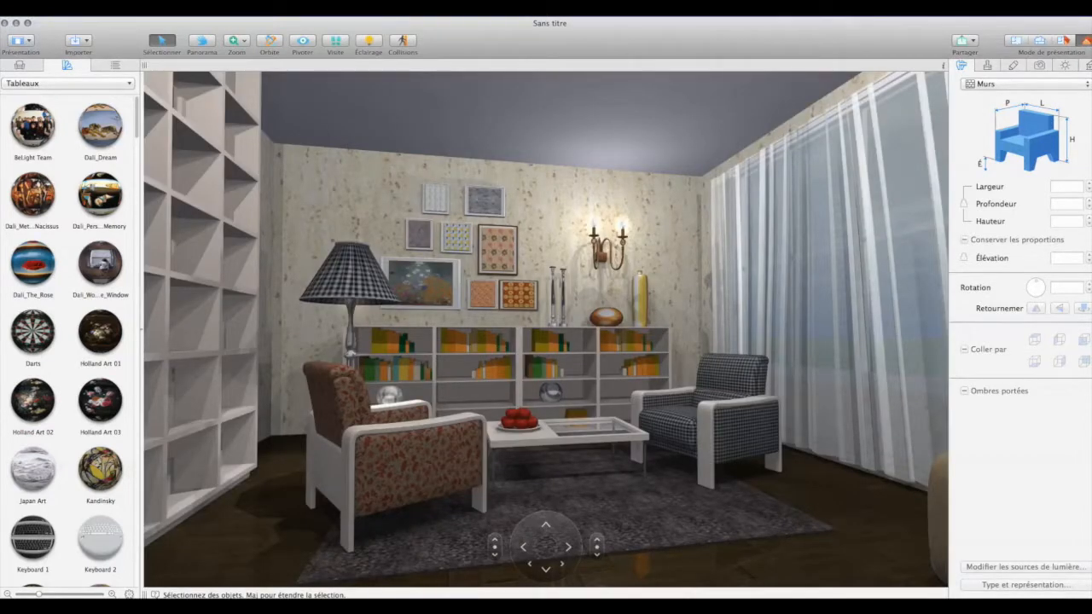
click(122, 9)
click(158, 157)
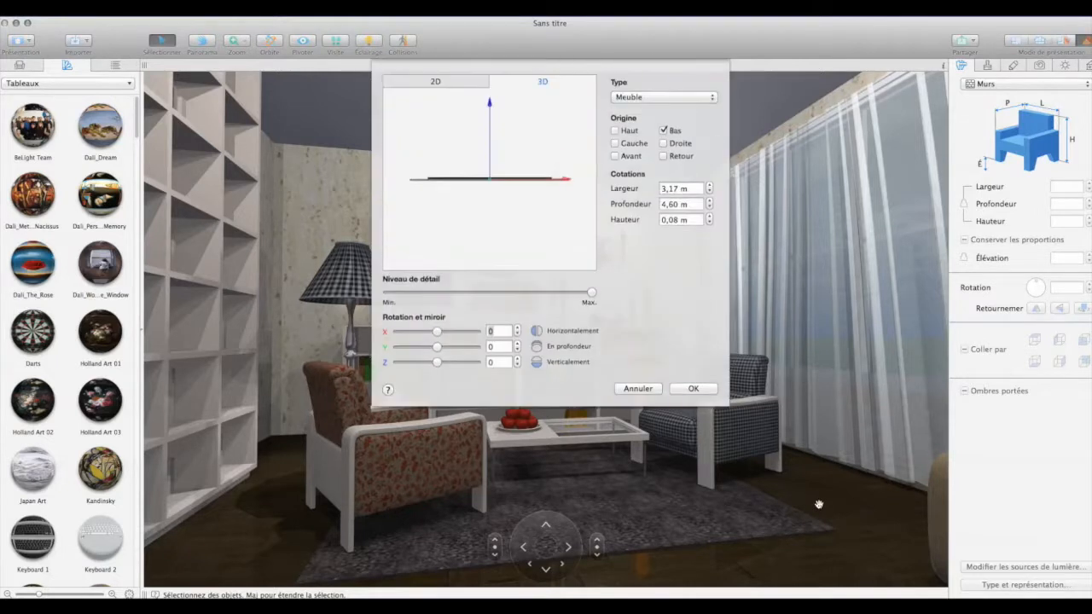
drag(437, 332, 419, 335)
text(90)
click(692, 389)
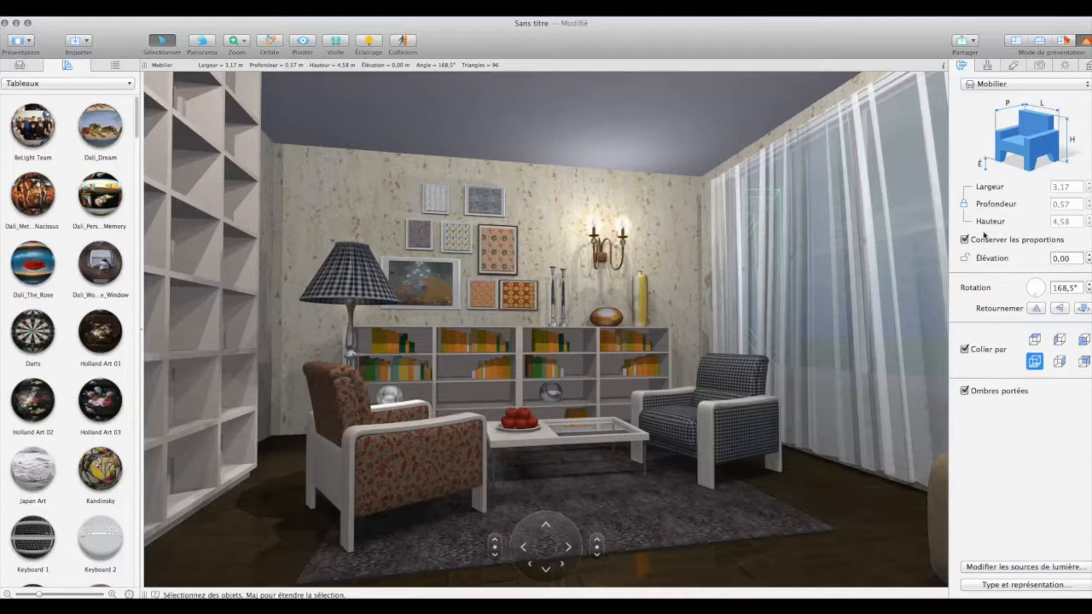
Set the frame's height to 1 m keeping proportions, and move it in the floor plan into the room onto the dark rug
click(1064, 221)
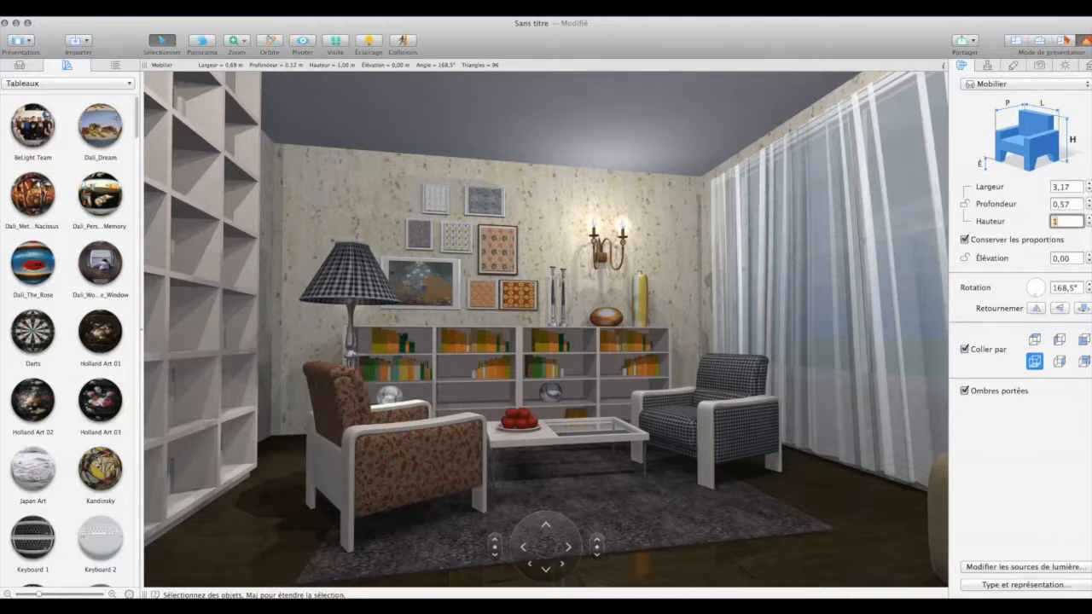
click(1015, 41)
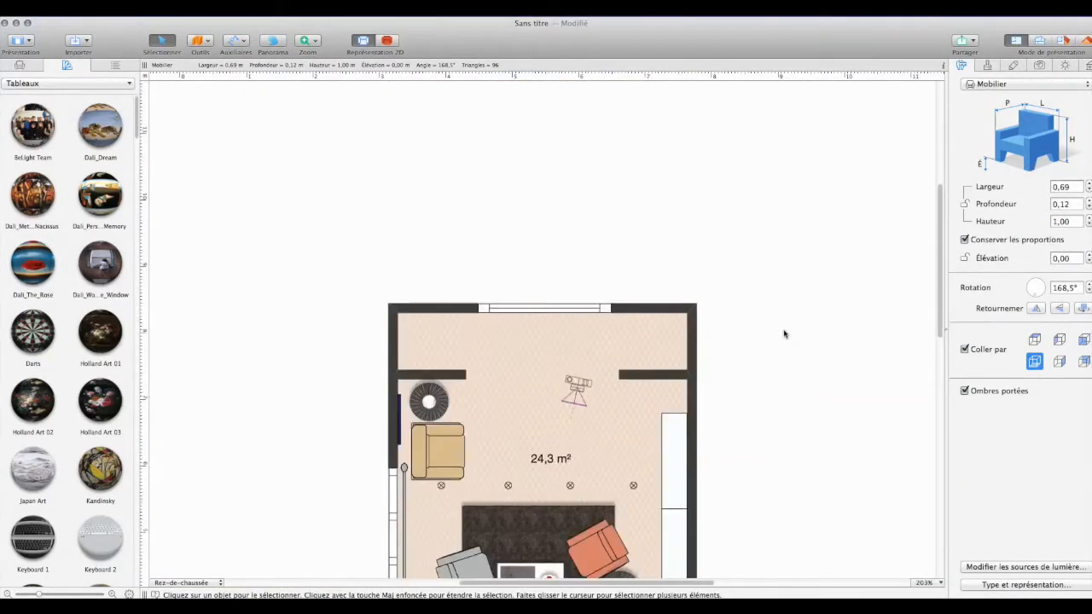
scroll(783, 333, down, 10)
key(super+minus)
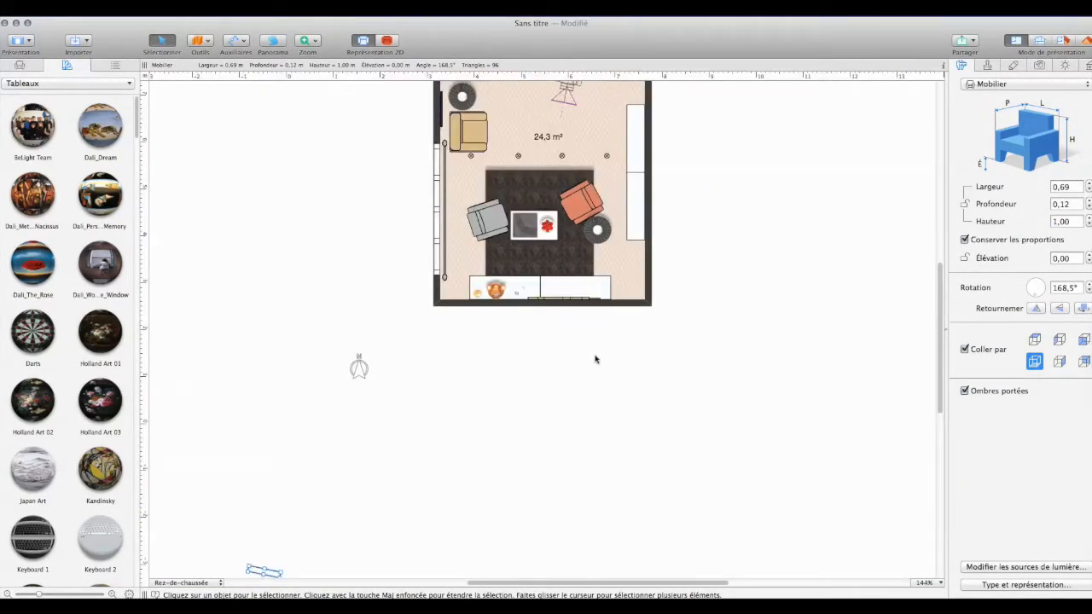
drag(273, 574, 550, 179)
click(1086, 41)
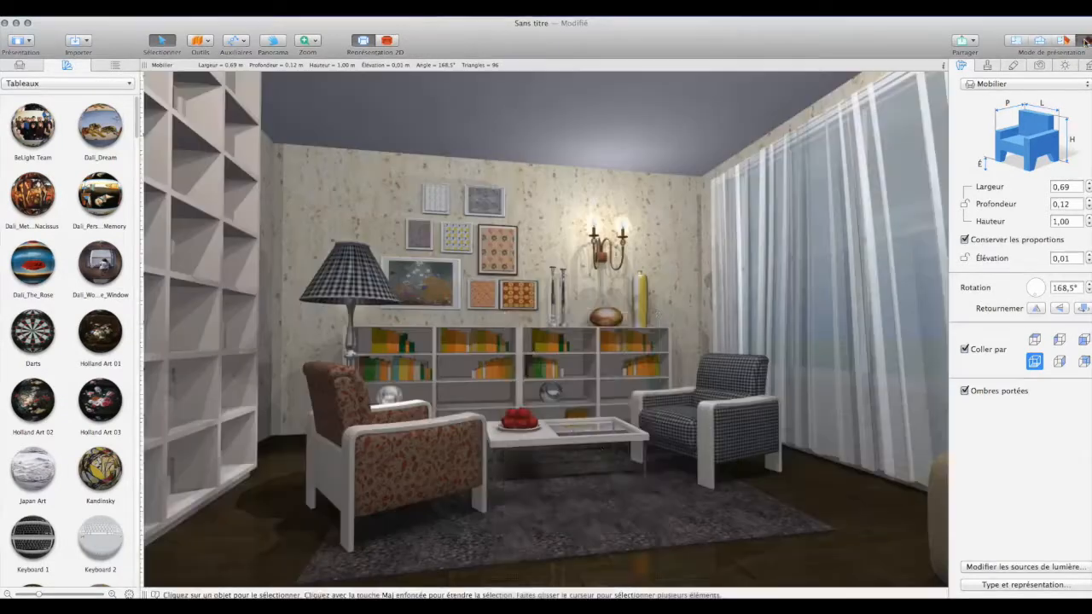
Rotate the frame to -180° and place it with a depth of 0,06 m against the back wall above the bookcase
drag(648, 475, 676, 503)
click(1030, 288)
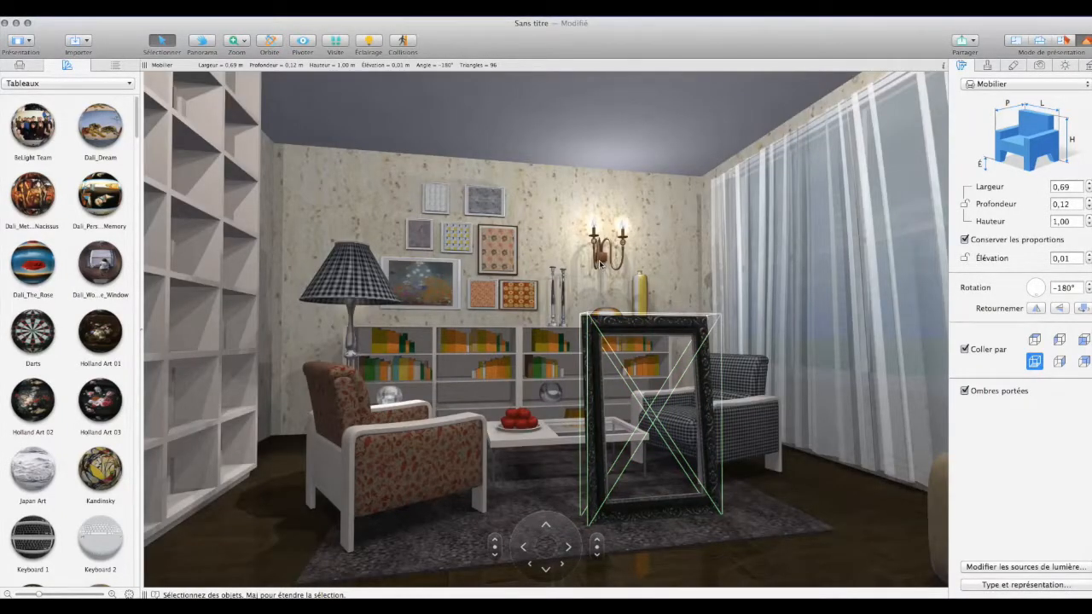
drag(602, 263, 350, 211)
drag(655, 515, 603, 106)
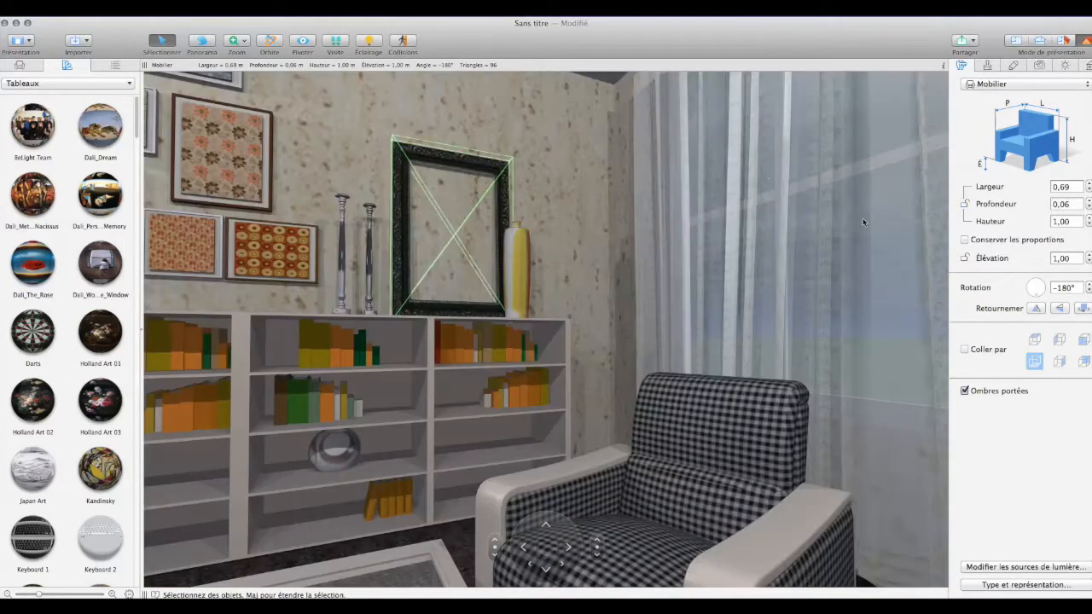
Set the wall frame's elevation to 1,20 m
double_click(1070, 258)
text(1,20)
key(Return)
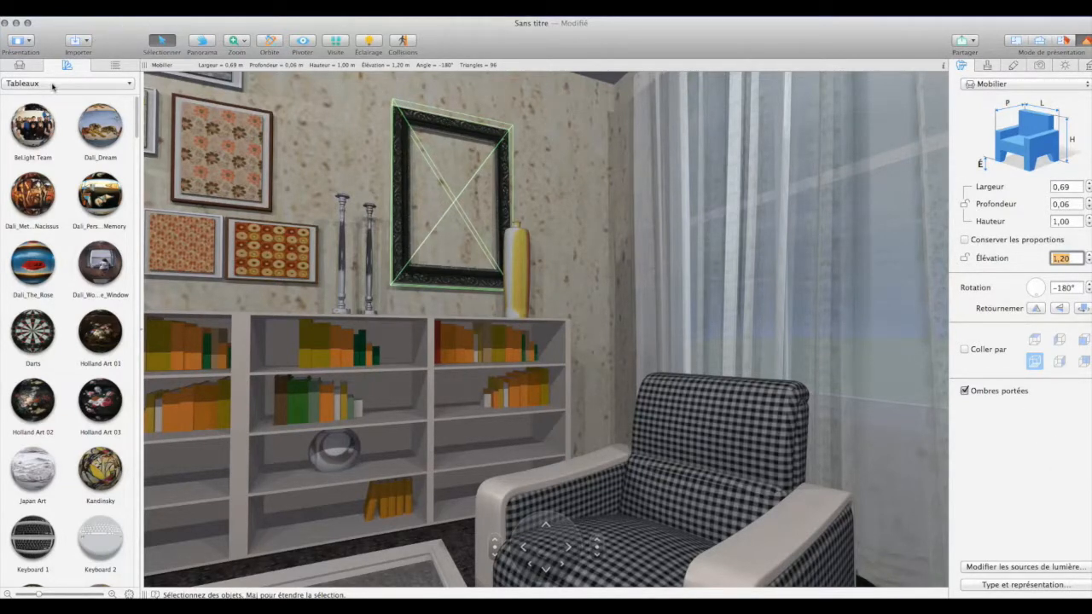
Place a KUP Wall Panel from the Panneaux de mur category inside the frame, 0,68 m wide, 0,90 m high, at 1,26 m elevation
click(19, 65)
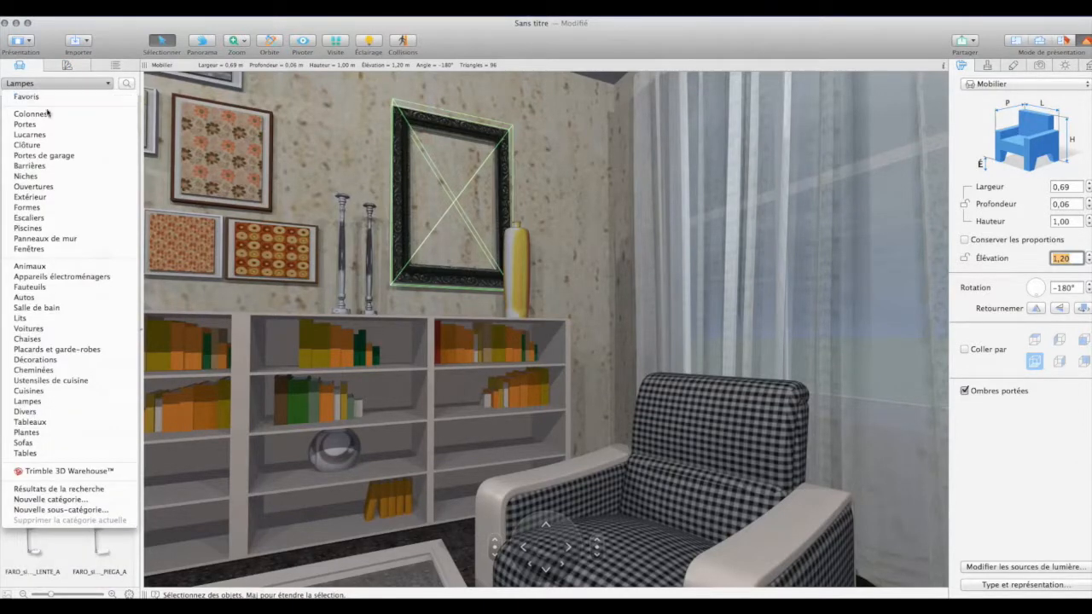
click(316, 268)
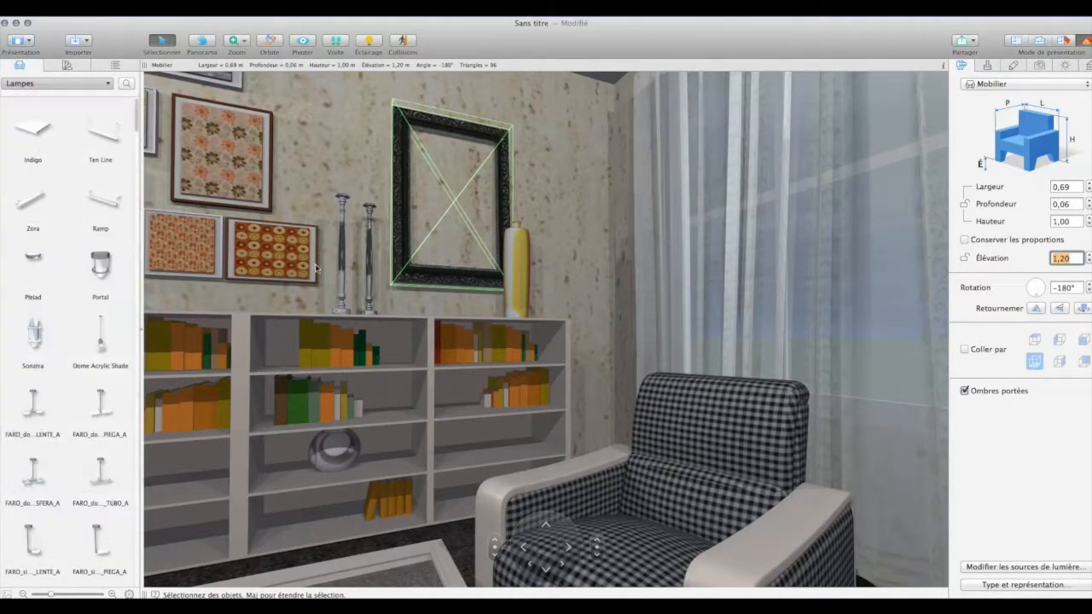
drag(56, 83, 55, 172)
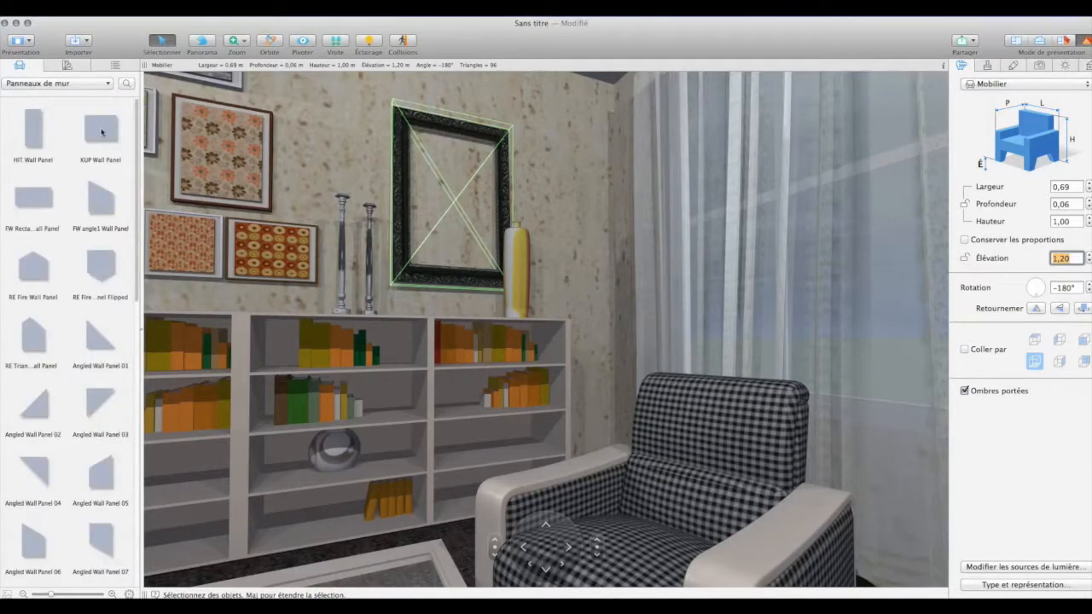
drag(103, 134, 418, 269)
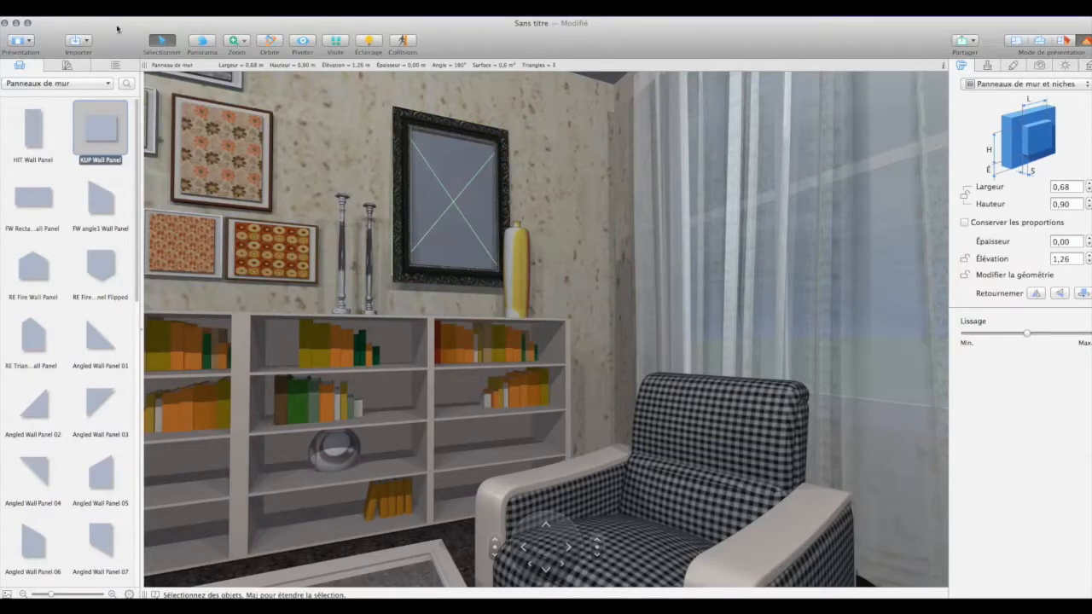
Apply the portrait material NewMaterial17 from the Tableaux category to the framed panel and view it from farther back in the room
click(68, 66)
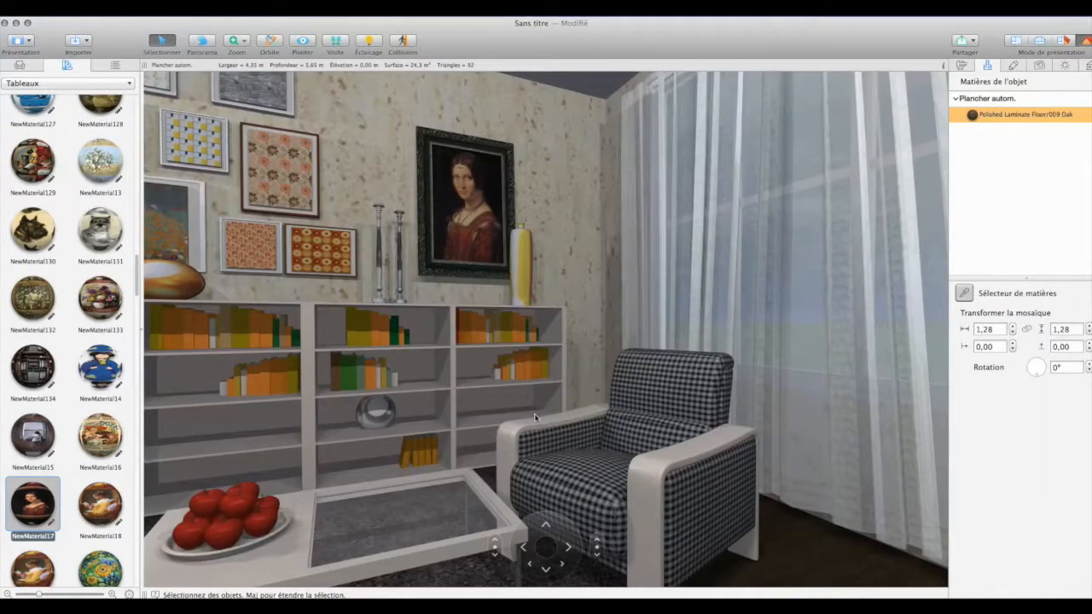
click(546, 569)
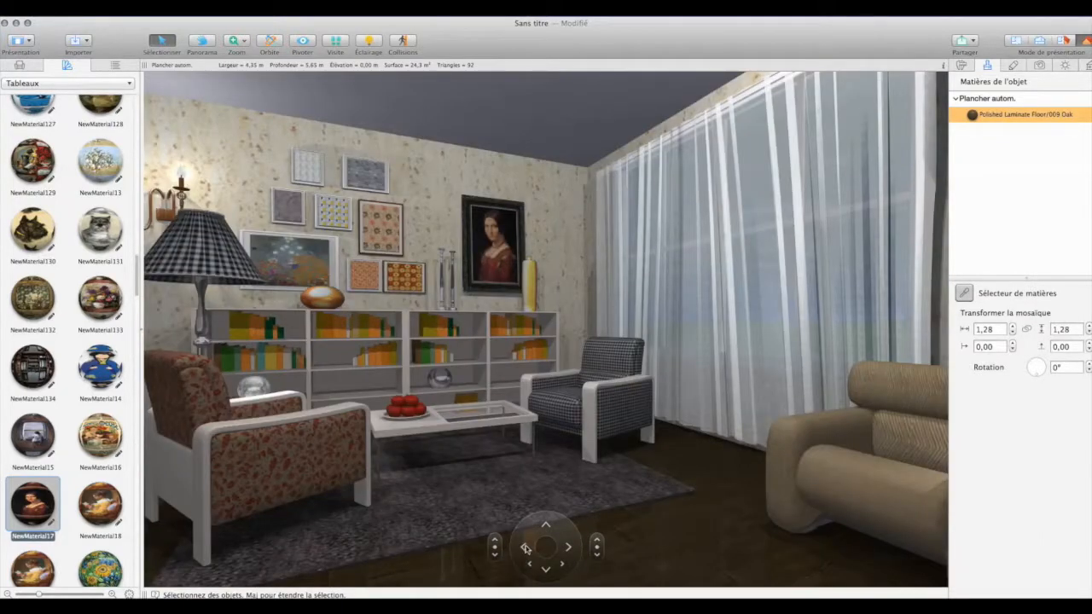
click(526, 548)
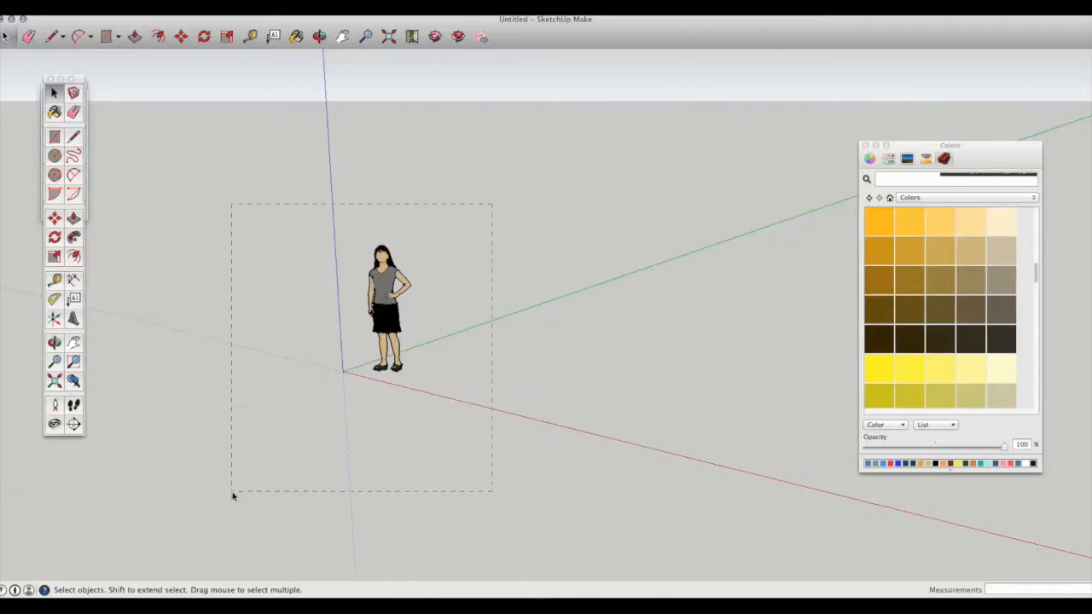
Switch to an empty SketchUp model, delete the default figure and import the blue vase picture flat on the ground plane
drag(232, 495, 234, 495)
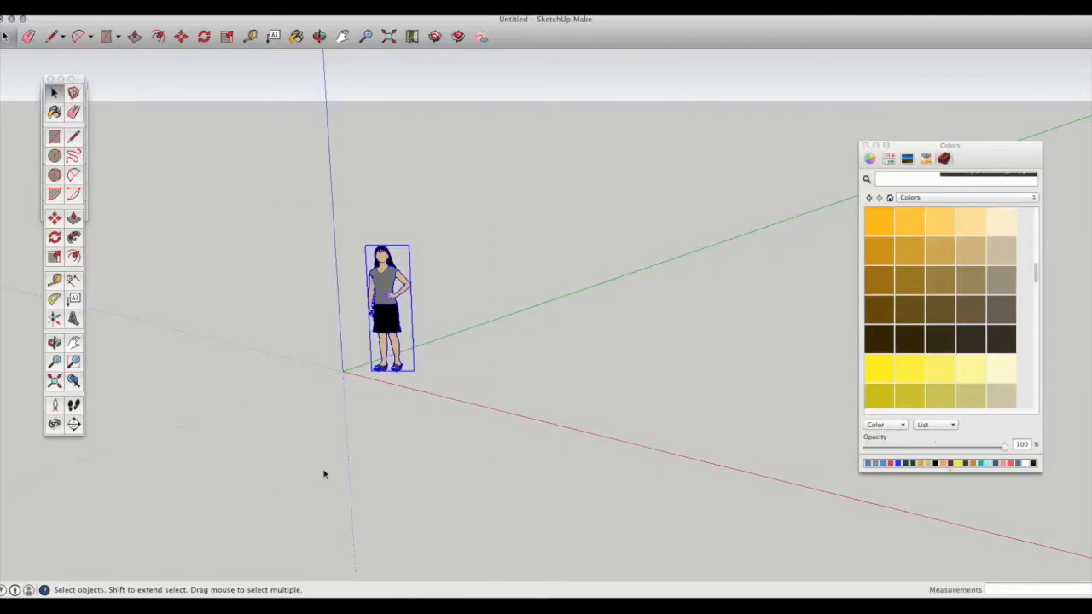
key(Delete)
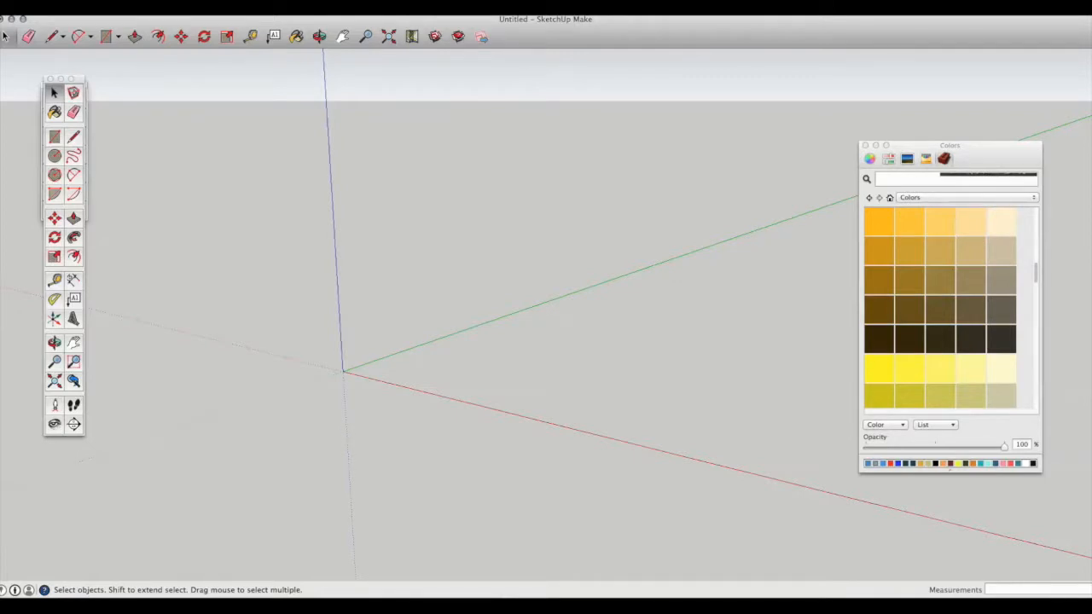
click(75, 7)
click(85, 192)
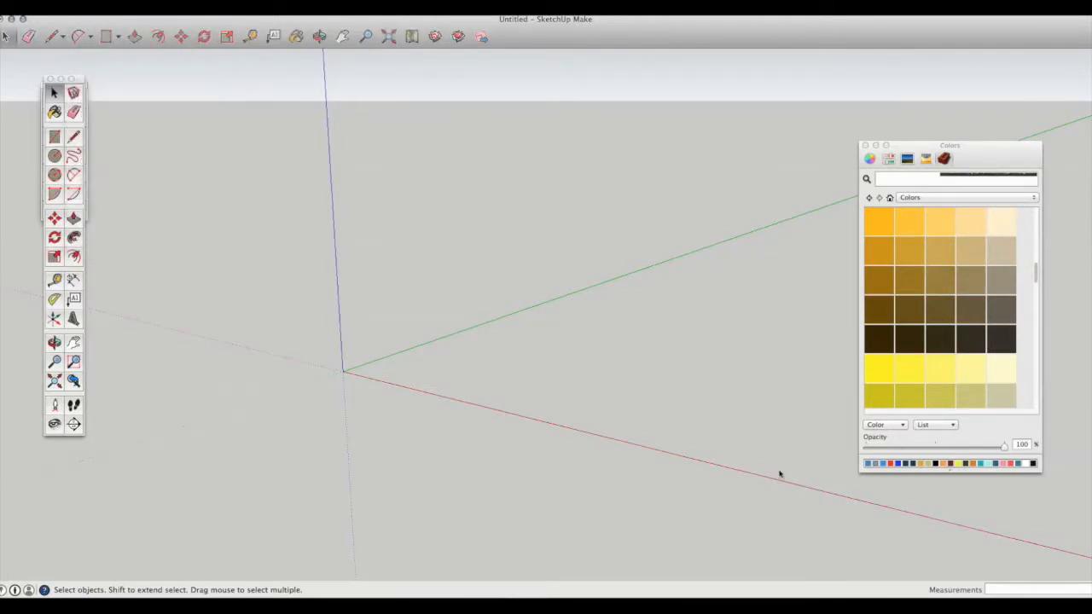
click(524, 358)
click(530, 352)
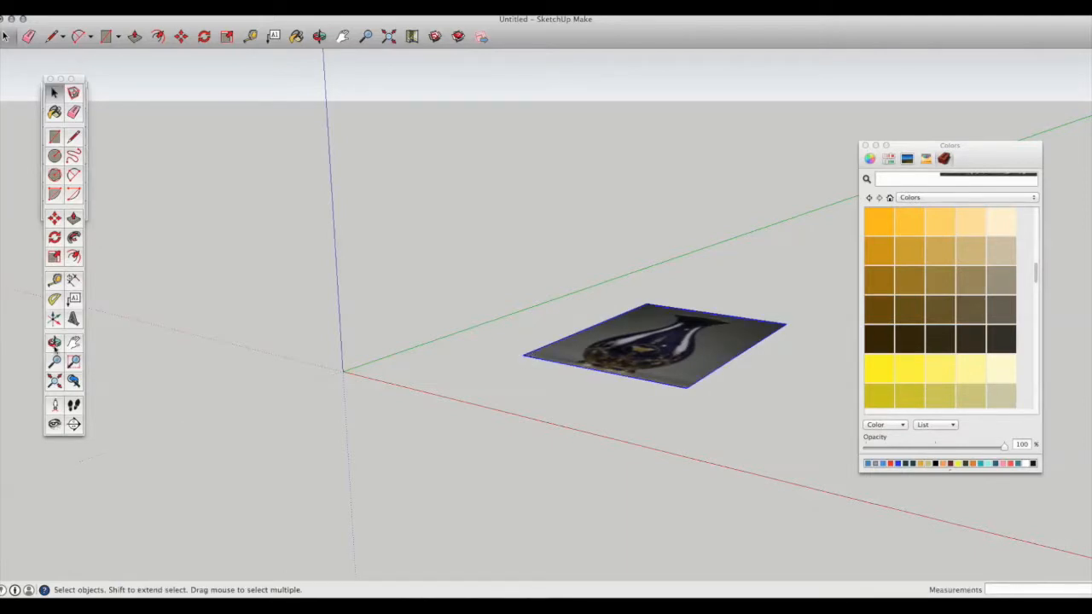
Explode the imported vase image into an editable textured face
click(55, 344)
drag(446, 333, 134, 202)
click(54, 94)
click(74, 343)
drag(570, 347, 458, 405)
scroll(536, 413, up, 3)
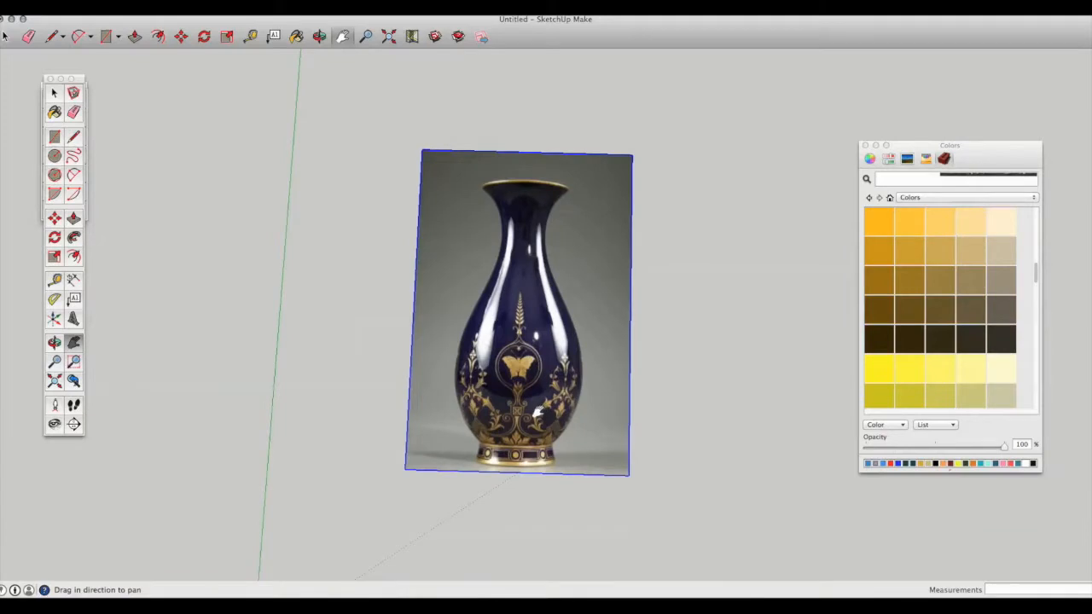
scroll(538, 414, up, 2)
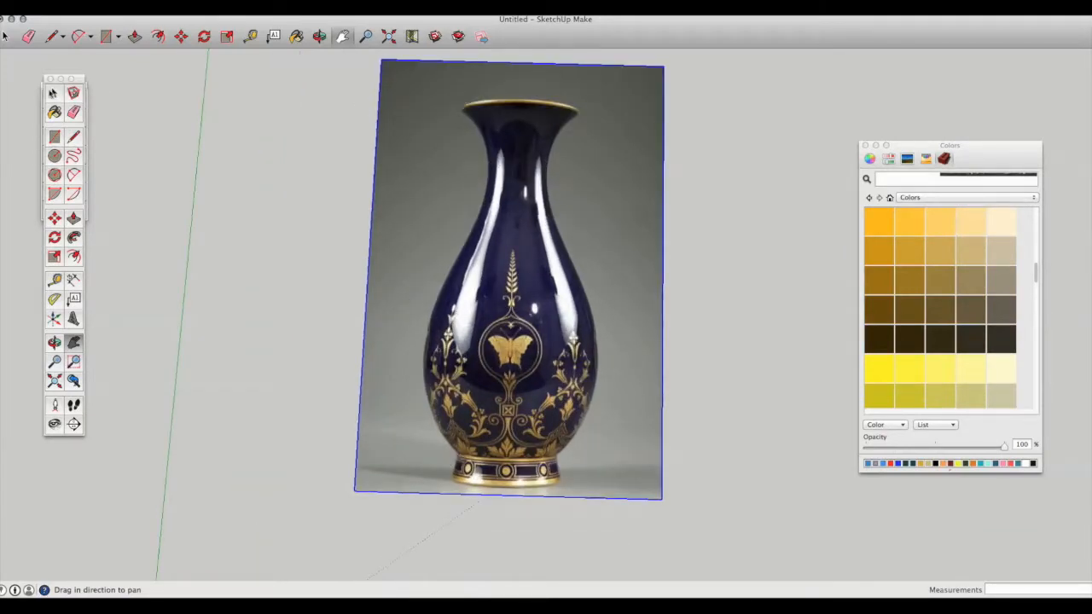
click(53, 93)
click(261, 281)
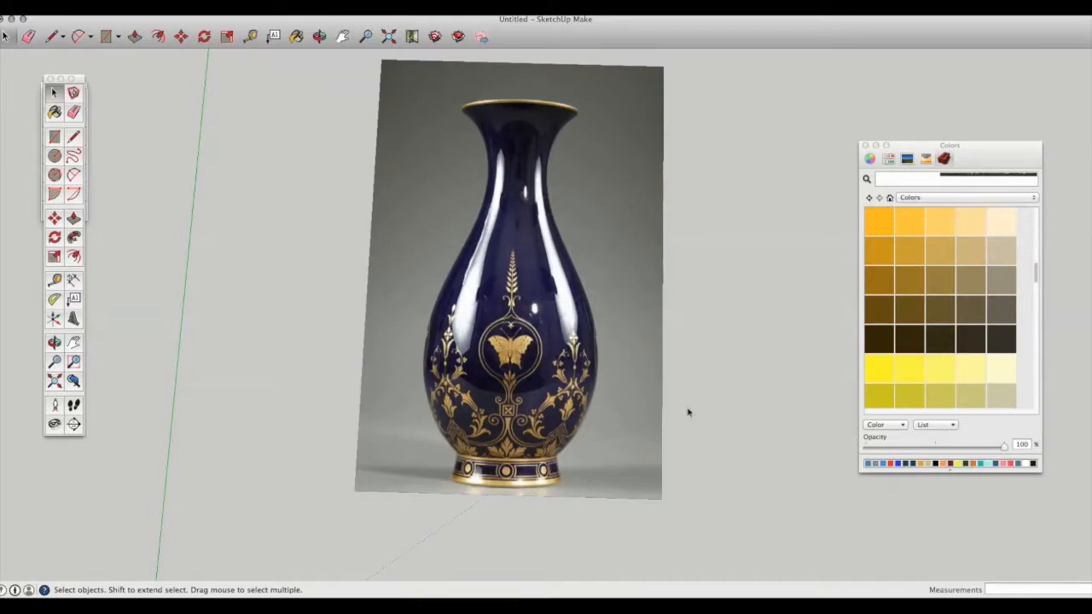
click(491, 400)
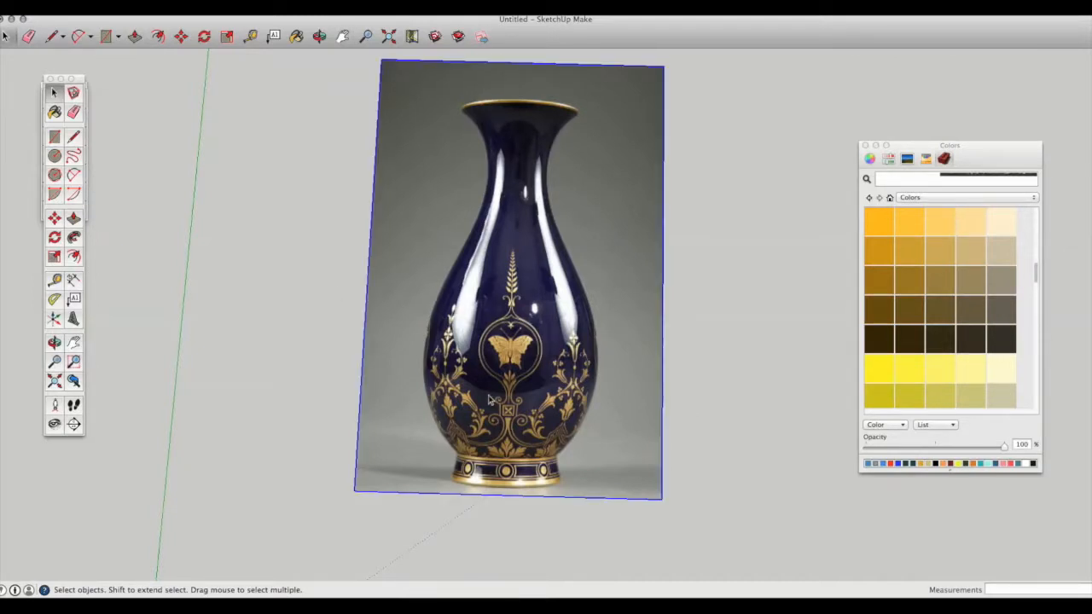
right_click(483, 313)
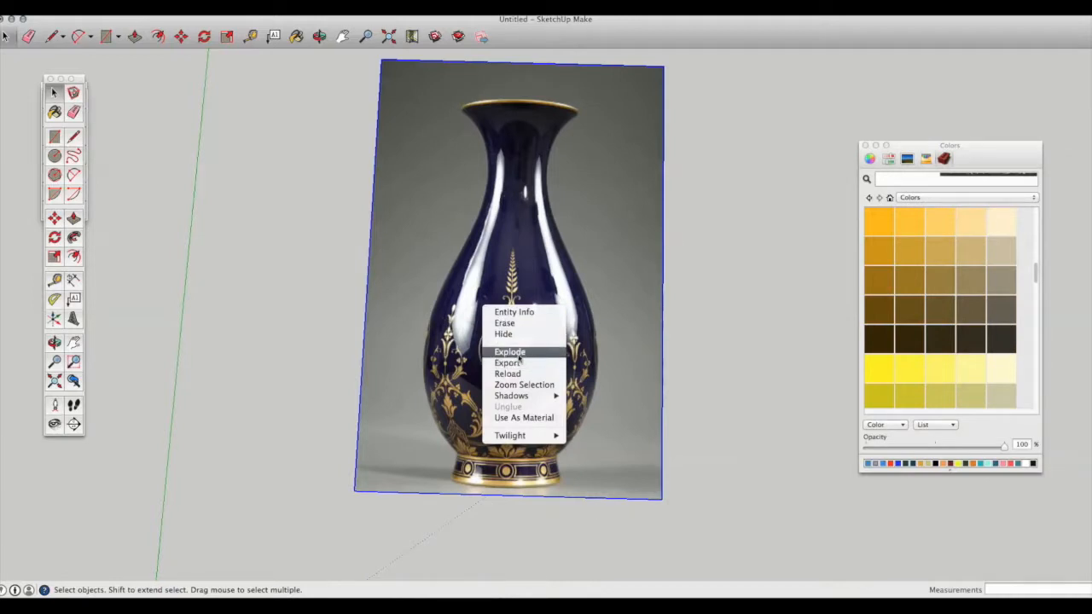
click(518, 352)
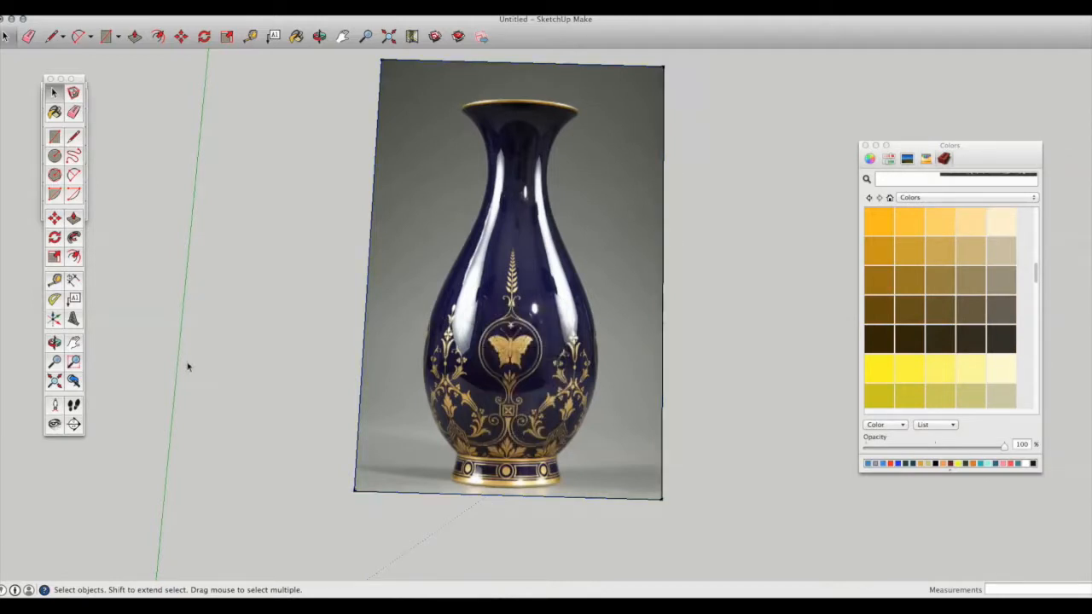
Sample the vase picture as the paint material and make the face's texture unique
click(563, 368)
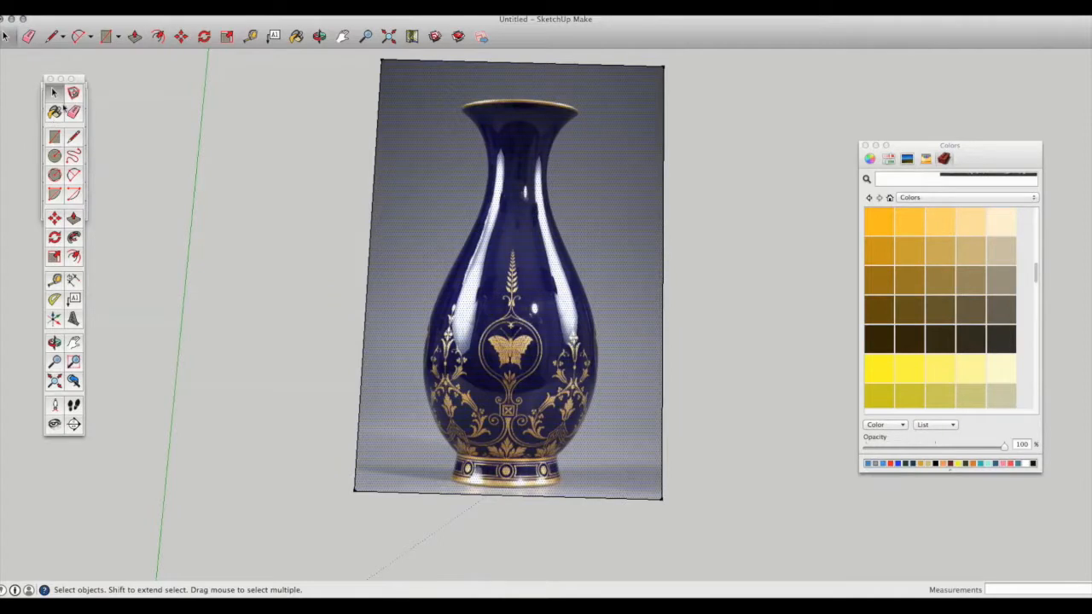
click(55, 111)
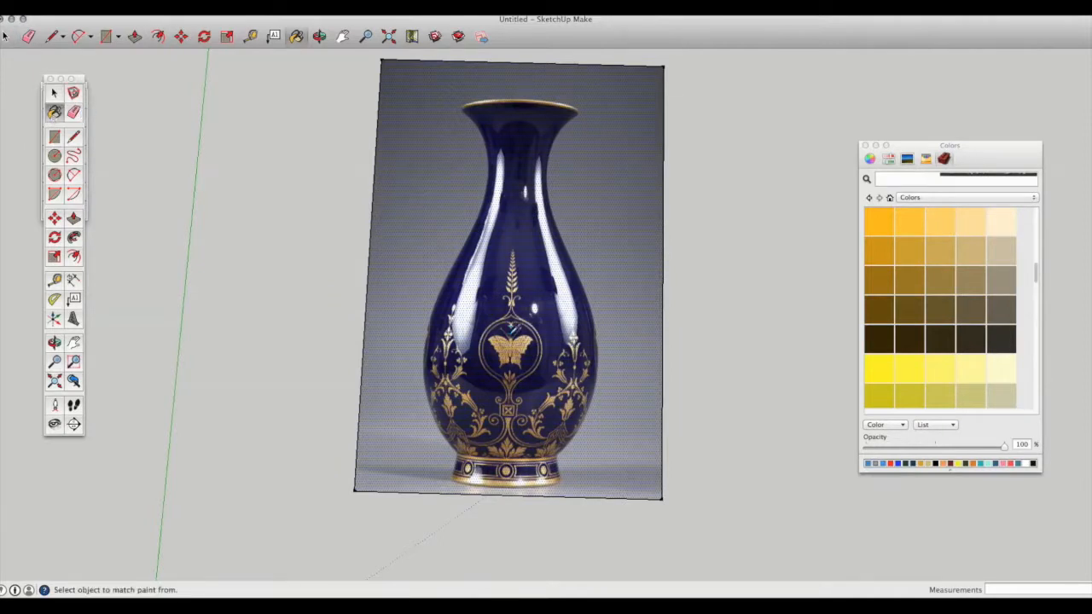
super+click(511, 331)
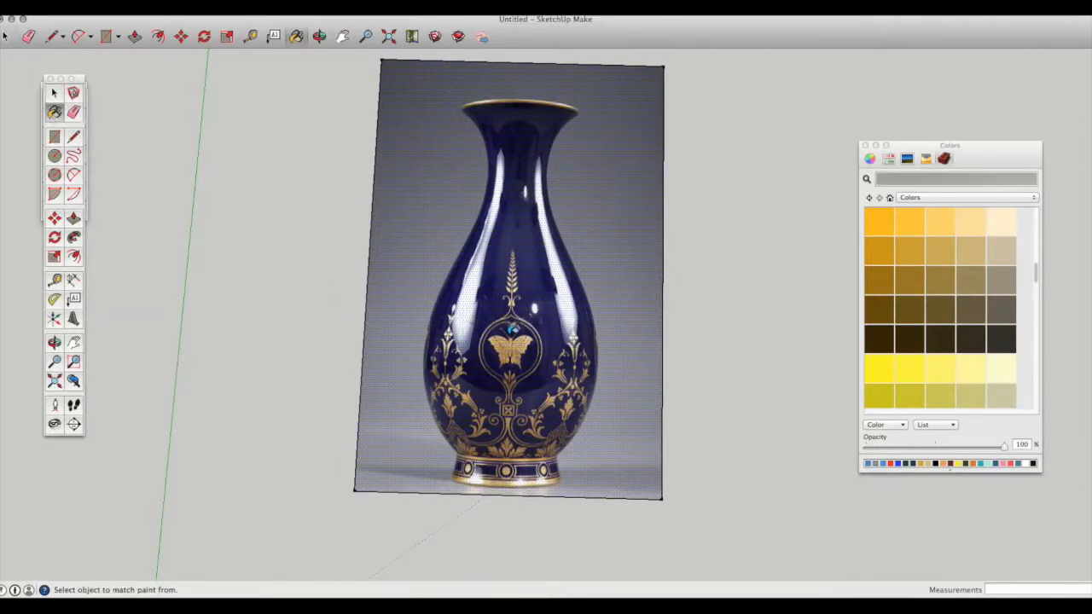
right_click(511, 331)
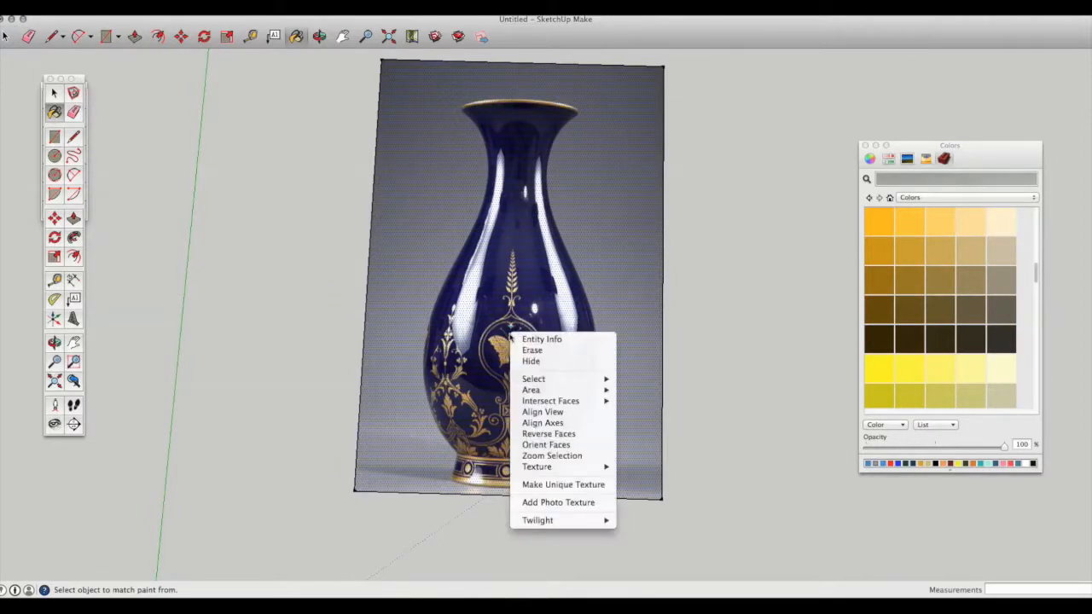
click(545, 486)
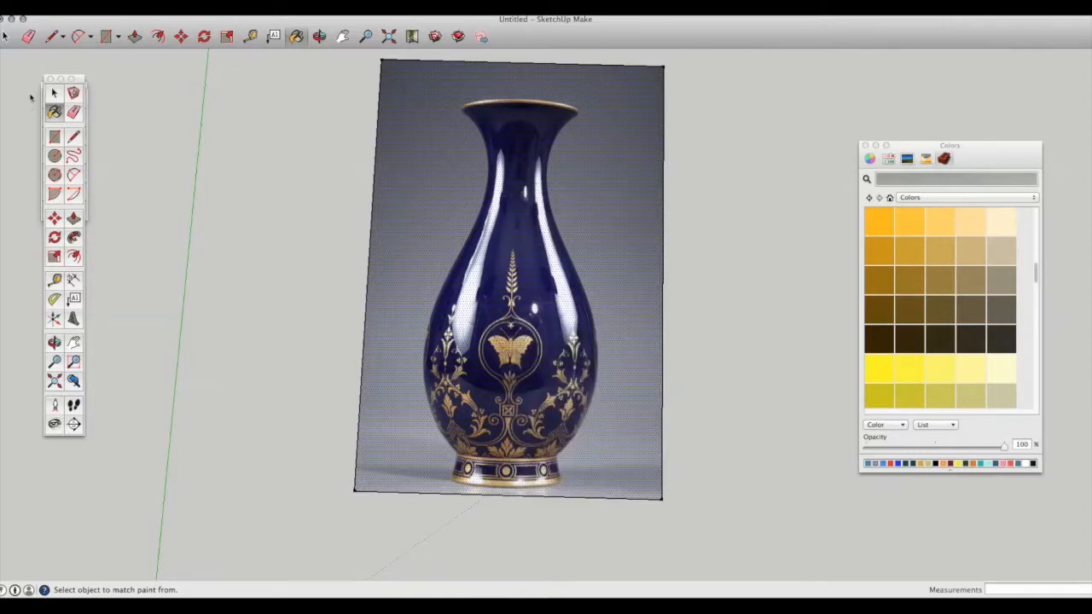
click(54, 92)
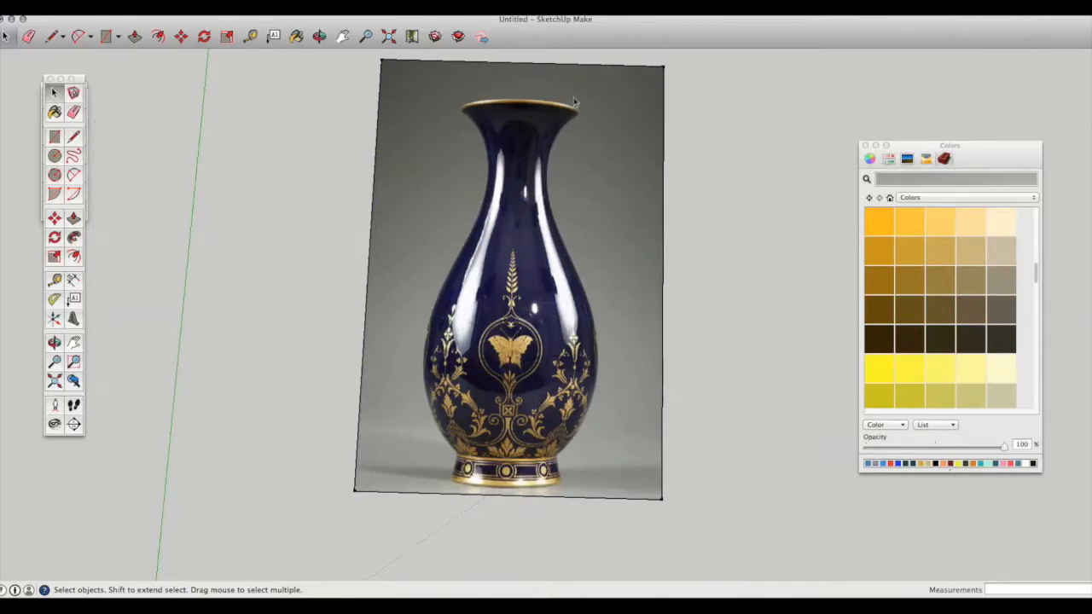
Divide the vase picture in half with a vertical line about 3780 mm long from the top edge's midpoint to the bottom edge
click(515, 189)
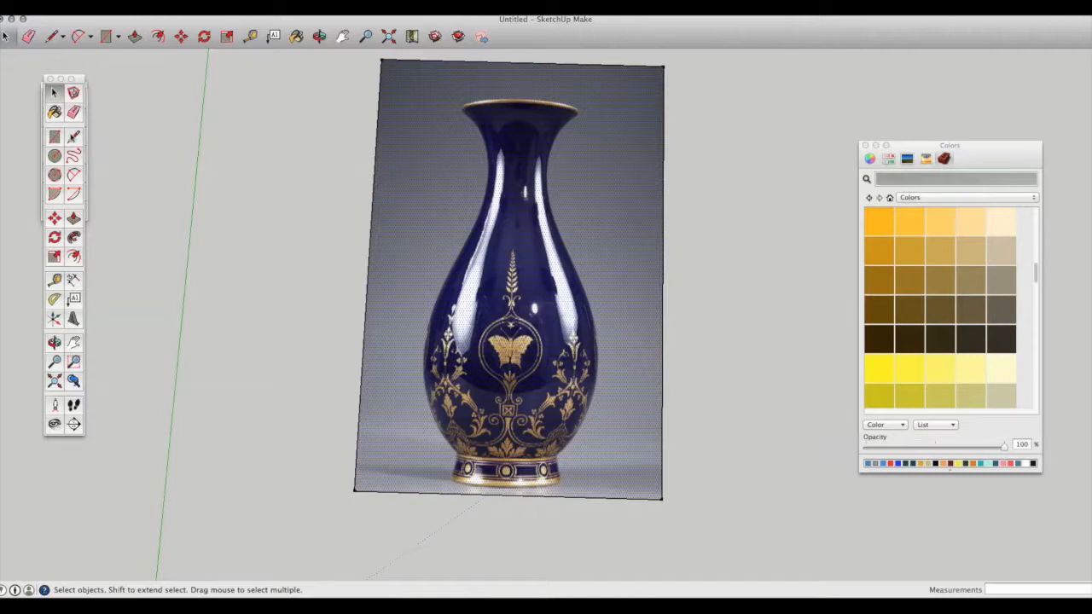
key(l)
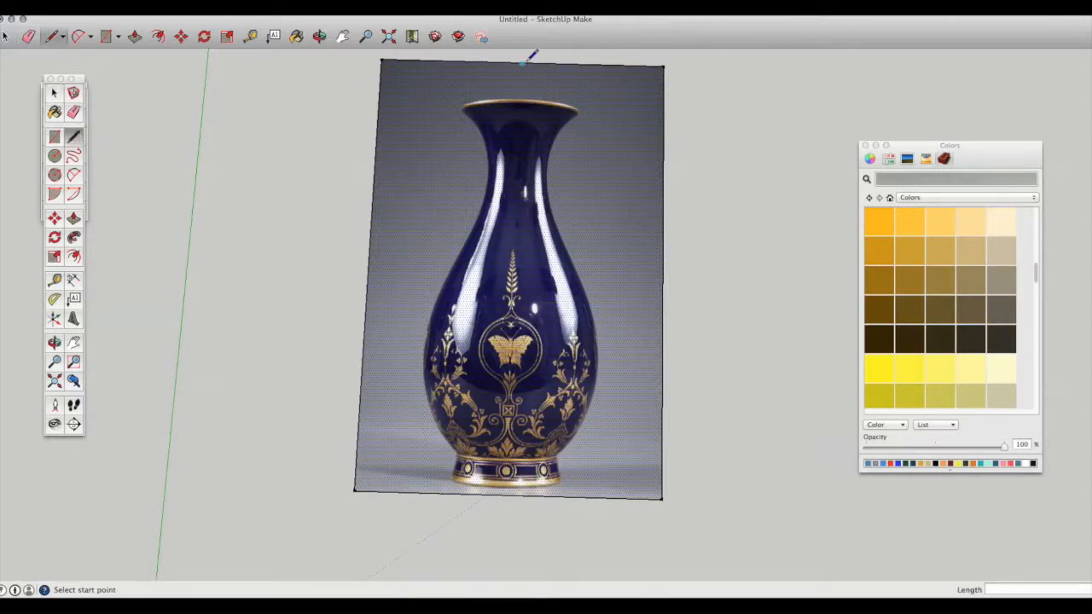
click(522, 63)
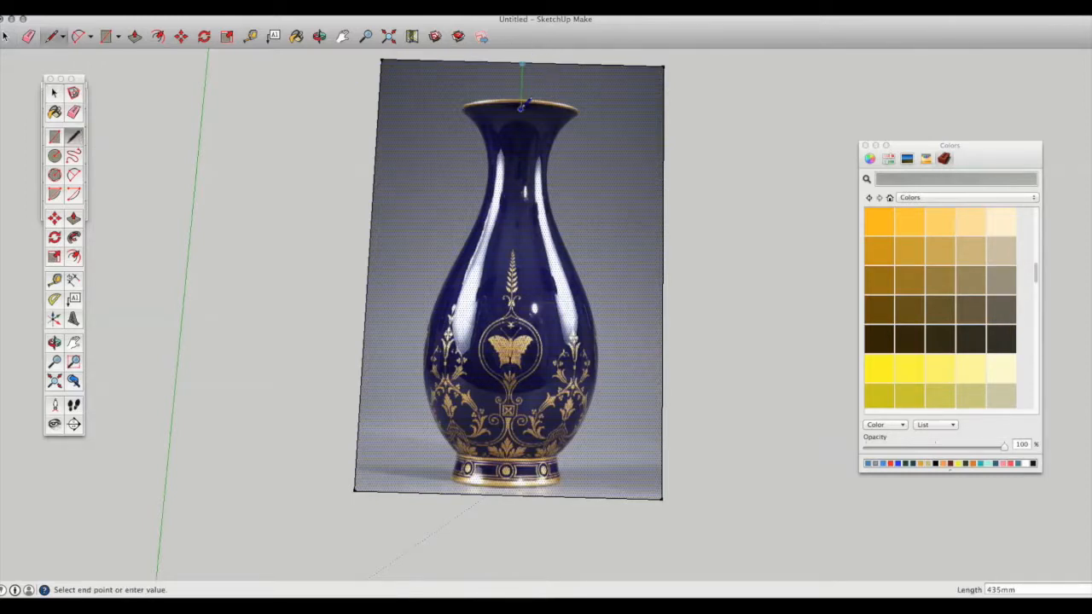
click(509, 493)
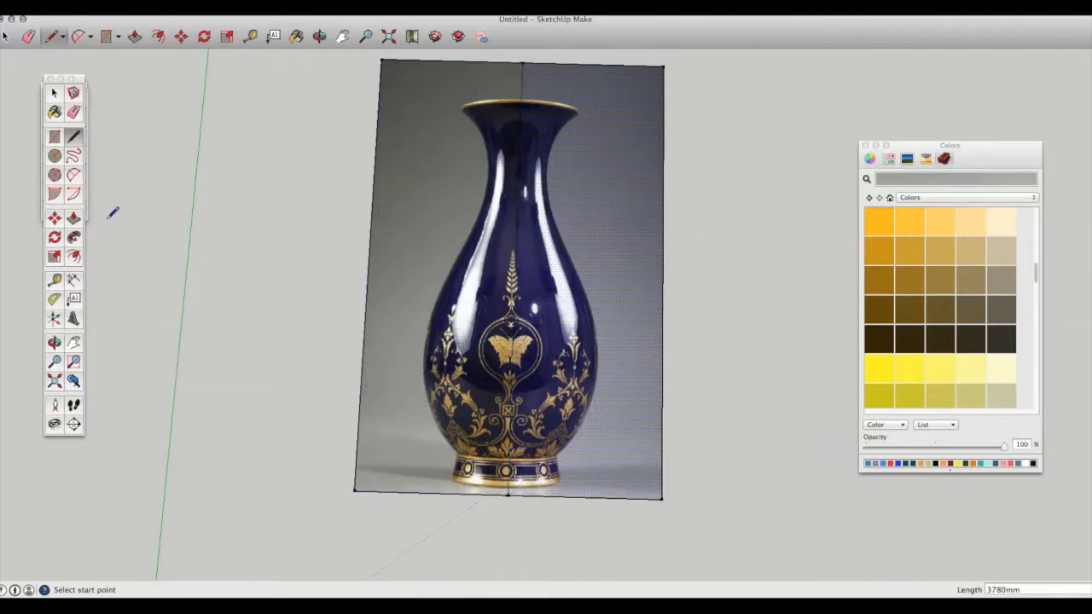
click(54, 94)
click(739, 330)
Draw a horizontal line about 497 mm long from the centre line to the right tip of the vase's rim
scroll(526, 173, up, 5)
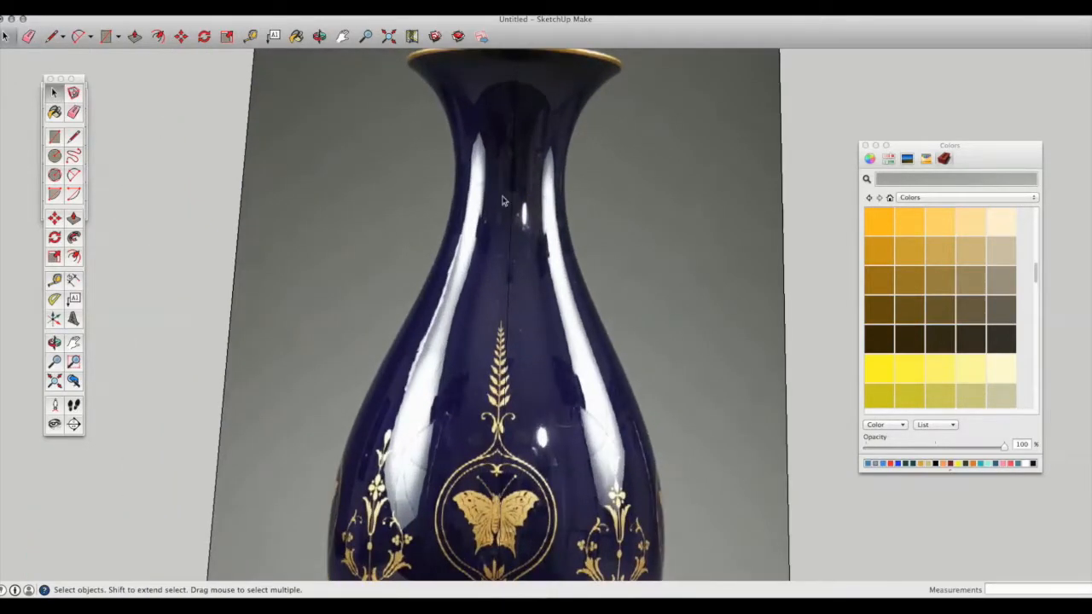
click(74, 343)
drag(523, 244, 474, 392)
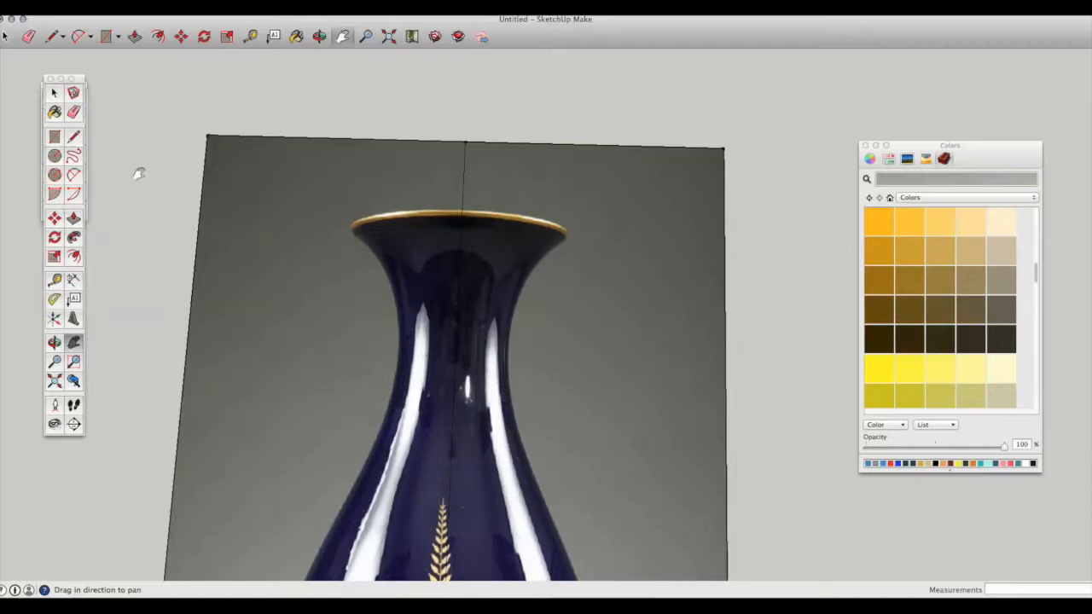
click(73, 136)
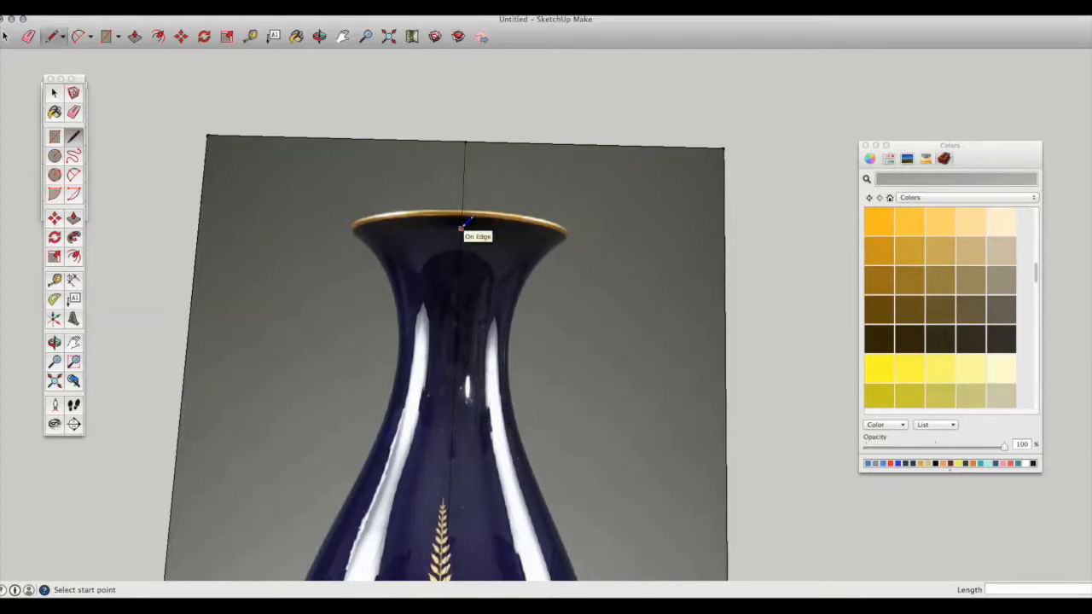
click(461, 229)
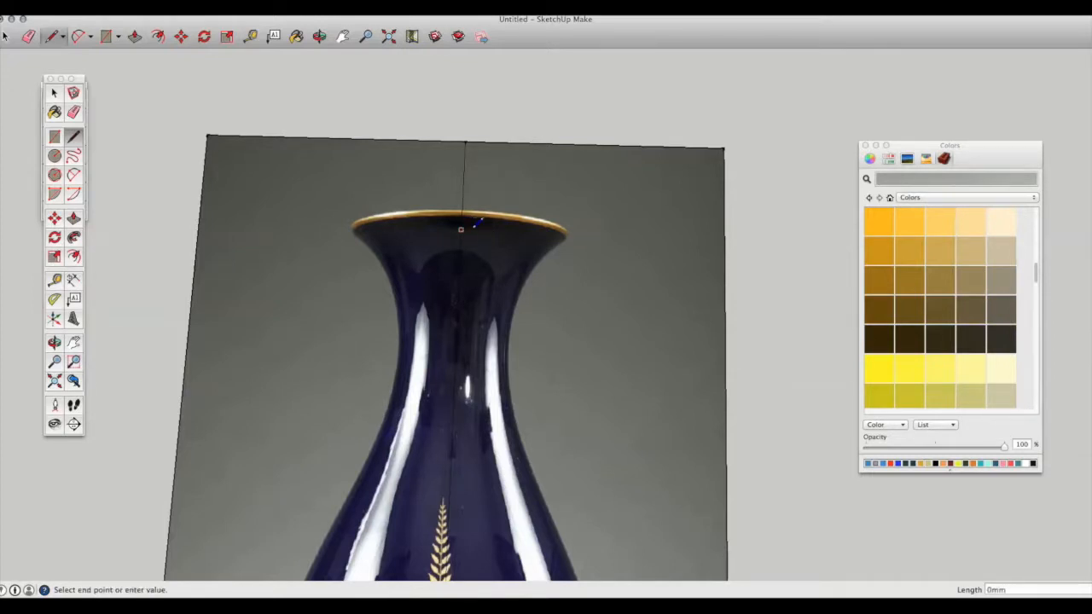
click(567, 231)
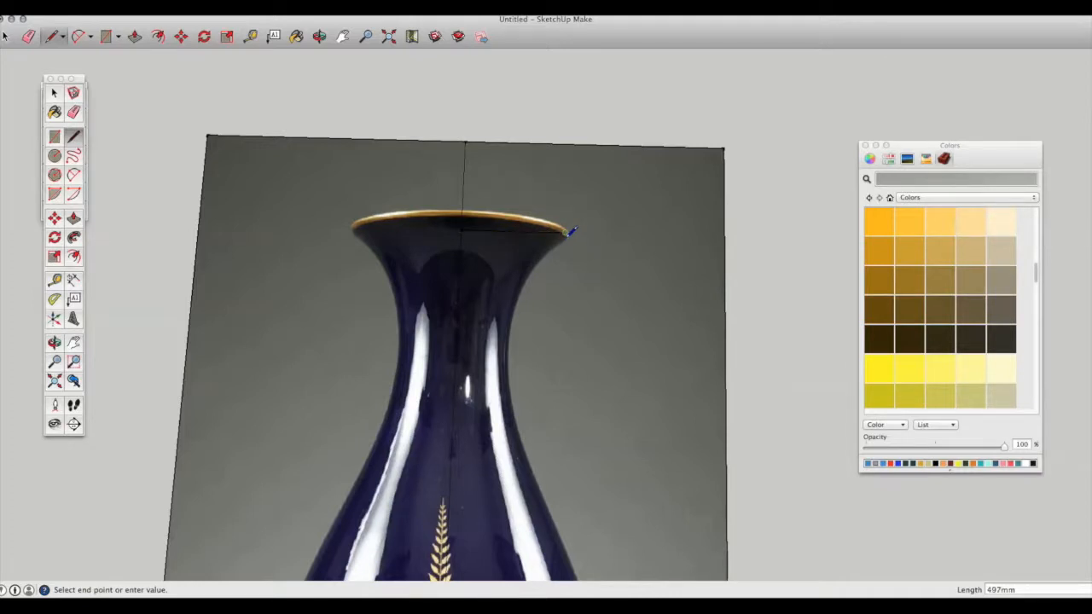
Trace the flared upper neck with a two-point arc from the right rim tip to the narrowest part of the neck
click(75, 175)
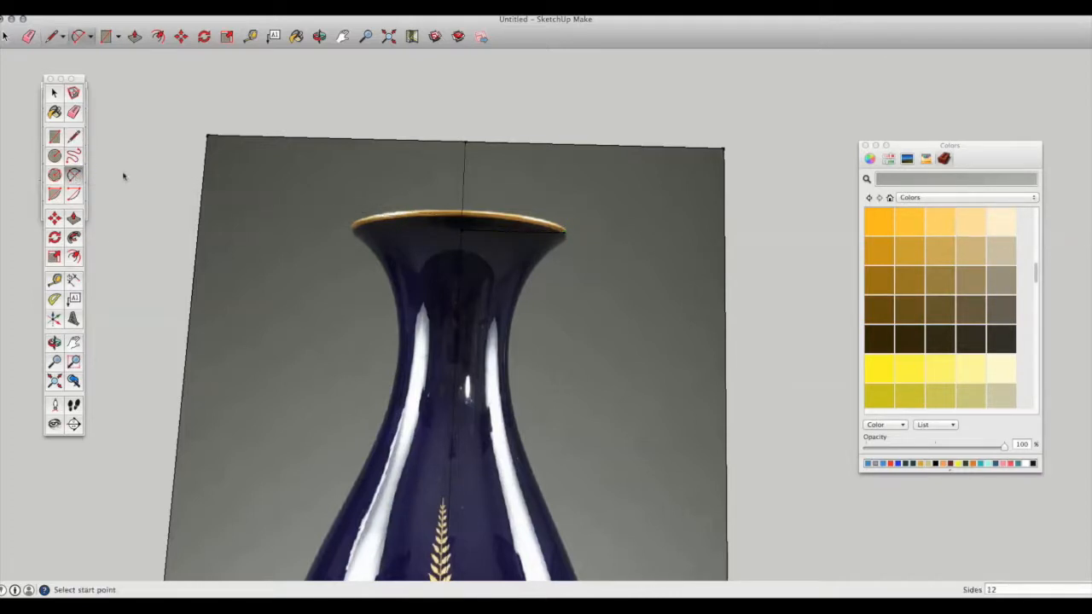
click(566, 231)
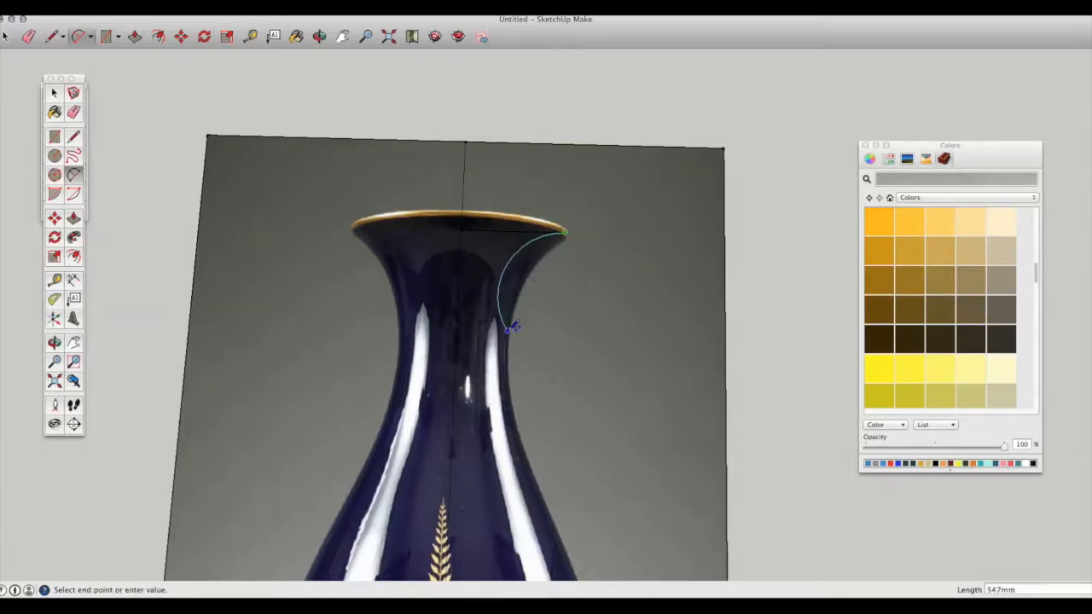
click(508, 333)
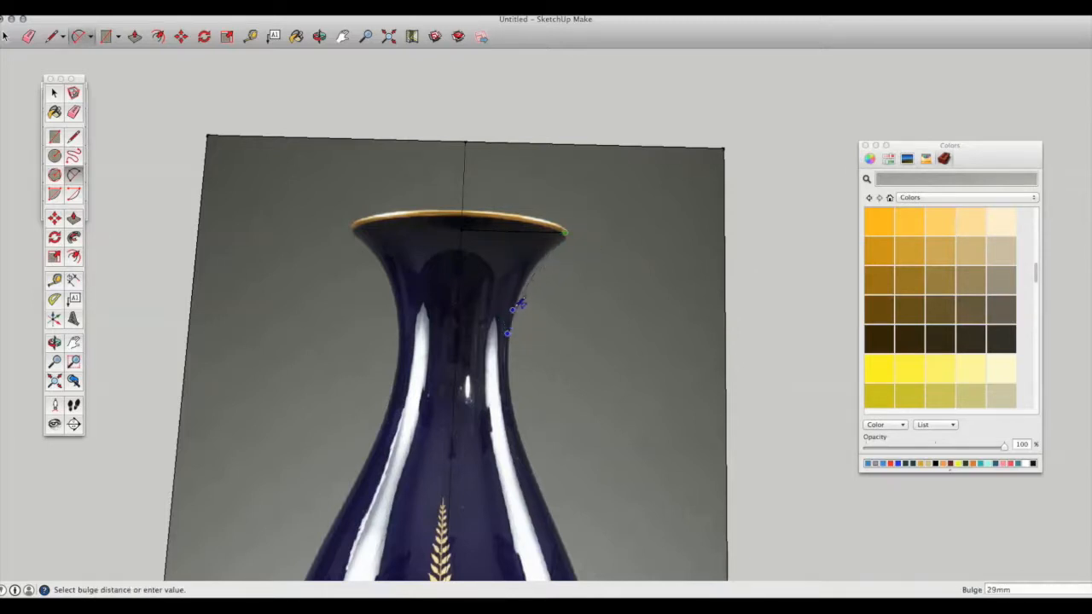
click(522, 292)
Continue the right outline with an arc from the narrow neck down to the vase's shoulder
click(508, 333)
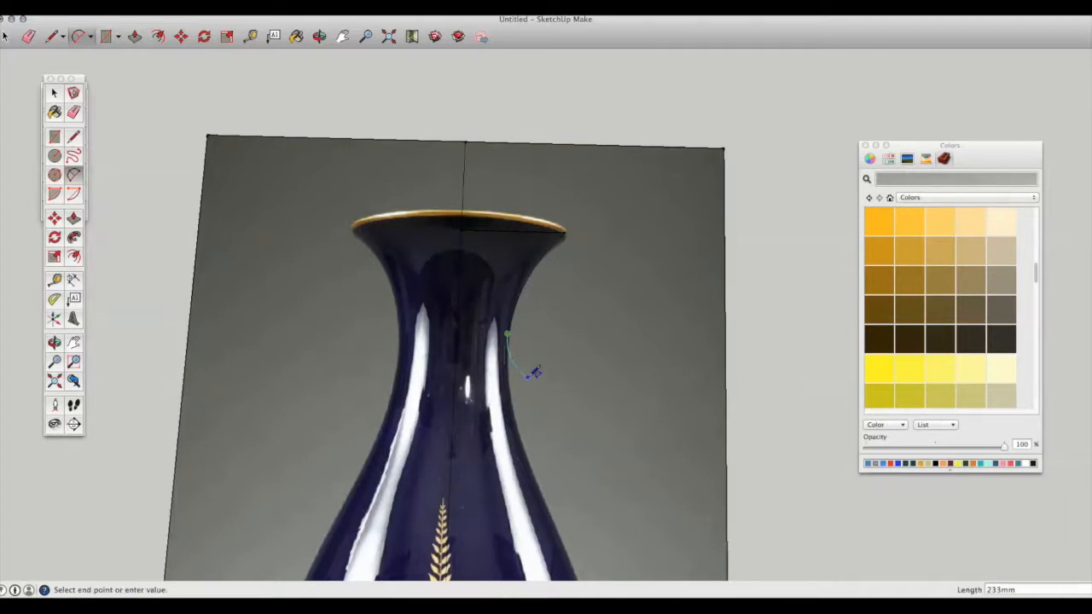
scroll(522, 345, up, 2)
scroll(527, 359, down, 3)
scroll(525, 406, down, 2)
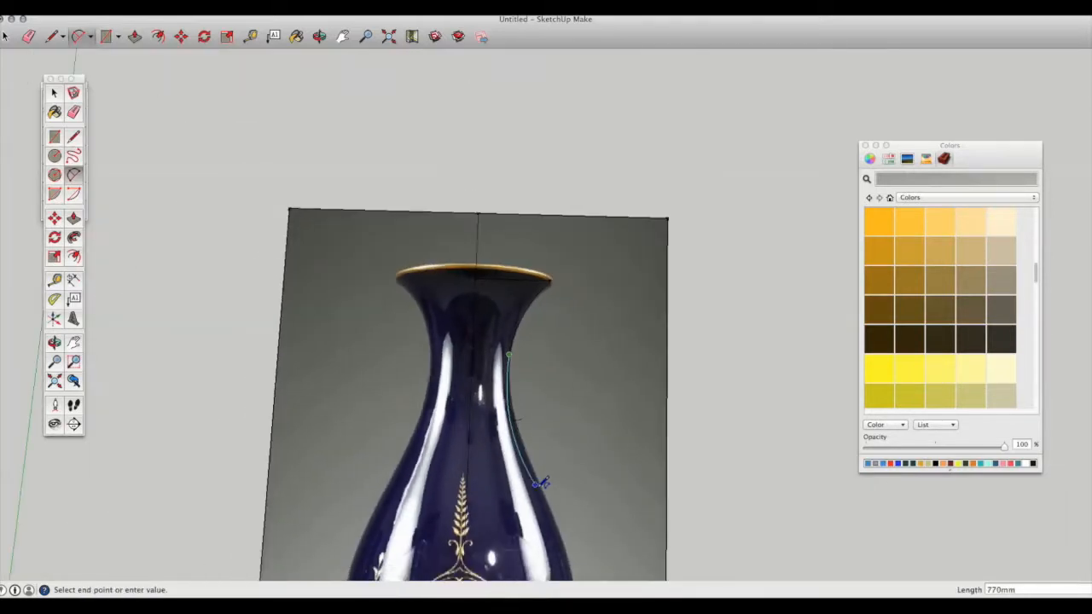
click(547, 500)
click(516, 425)
Trace the right side of the vase's belly with two arcs, from the shoulder to the widest part and down towards the foot
shift+middle_drag(601, 482, 601, 220)
click(549, 237)
click(579, 383)
click(574, 314)
click(580, 383)
click(526, 492)
click(562, 443)
Trace the right side of the foot and its curved base back to the centre line, closing the half-vase profile
scroll(542, 516, up, 3)
click(513, 476)
key(l)
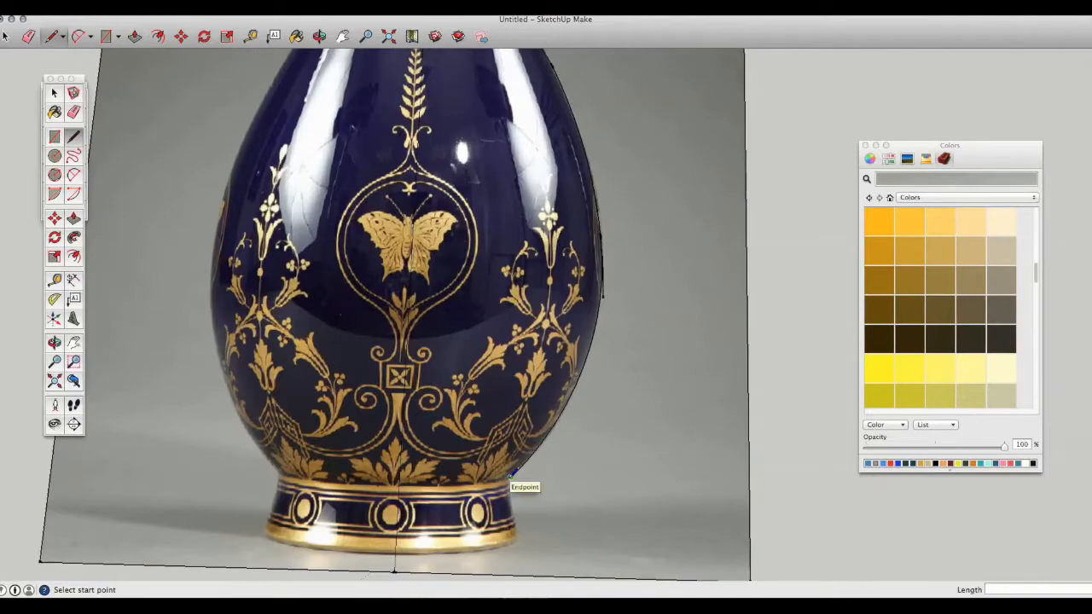
click(513, 480)
scroll(513, 487, up, 3)
scroll(513, 486, down, 3)
key(a)
scroll(445, 574, up, 5)
key(l)
click(497, 536)
click(297, 547)
key(space)
Delete the picture faces outside the half-vase profile together with the picture's bottom edges
scroll(453, 435, down, 10)
scroll(420, 489, up, 3)
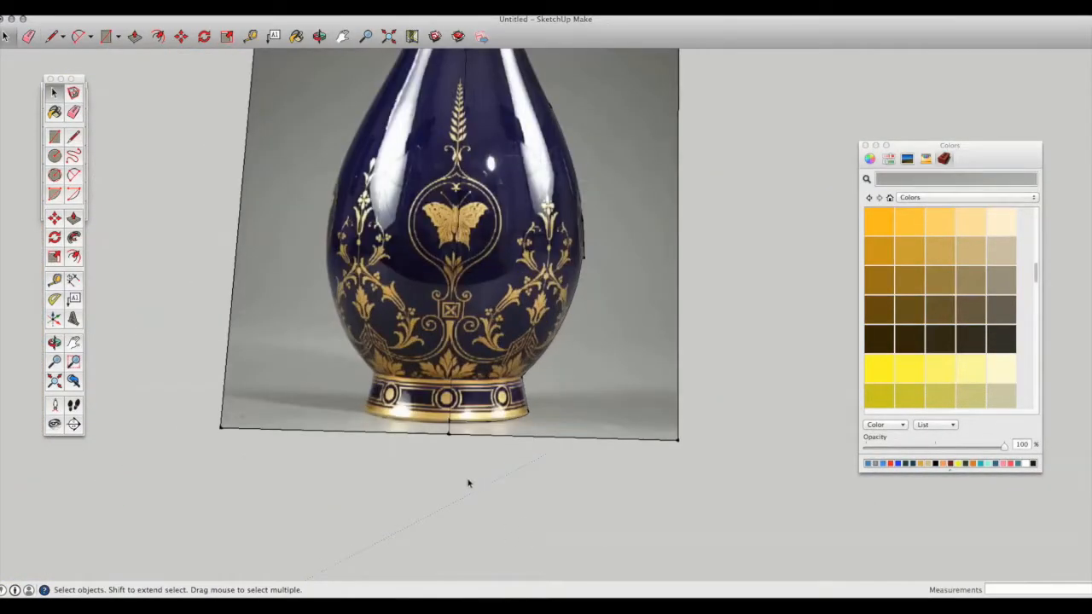
drag(438, 436, 439, 435)
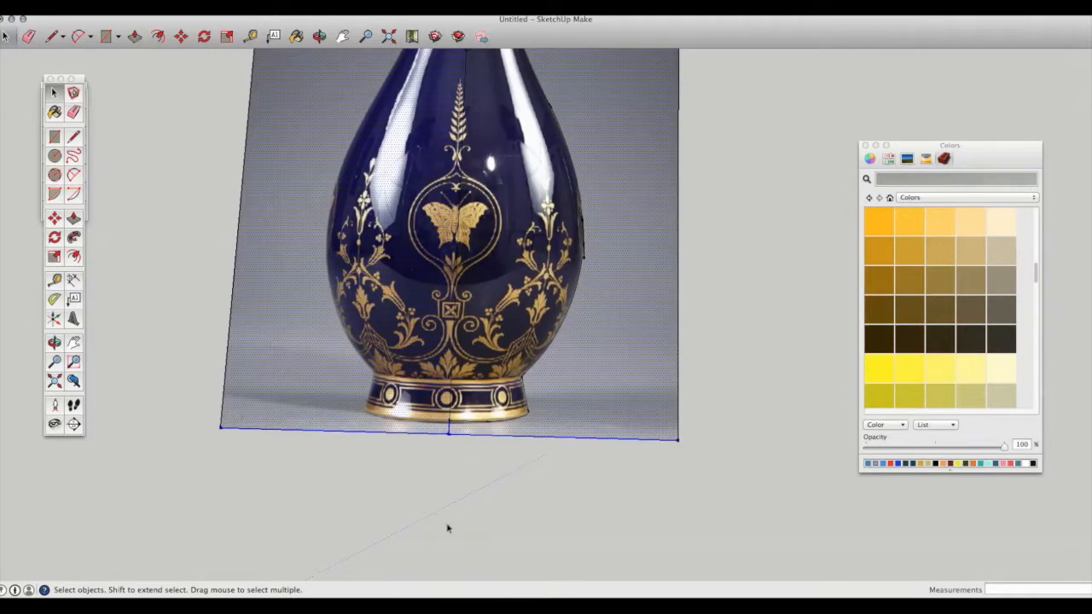
key(Delete)
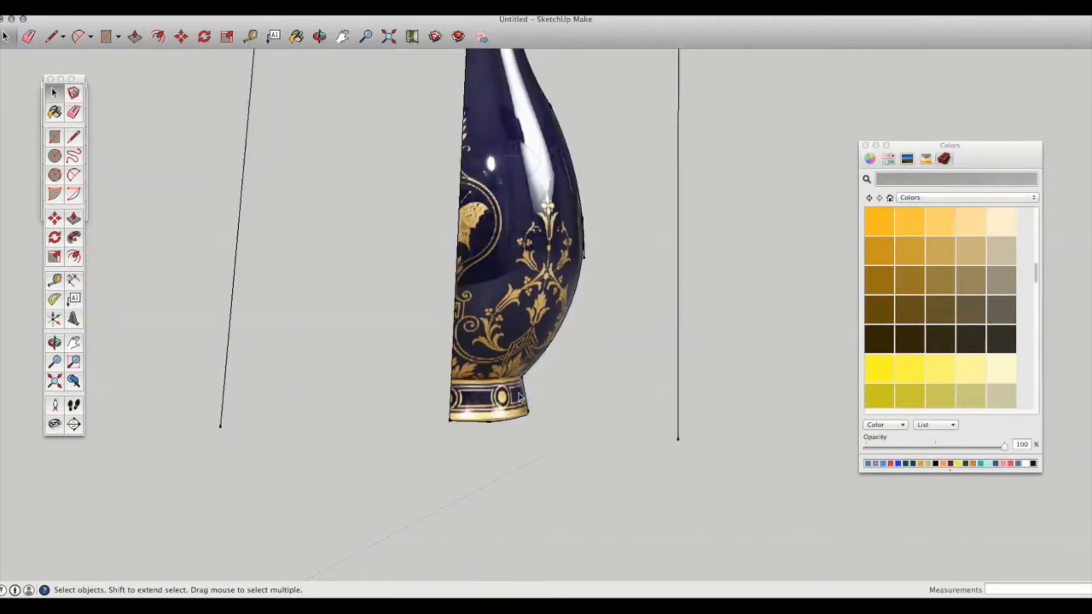
Clean up the half-vase profile by removing the stray edge at the belly and the picture's leftover border edges
scroll(624, 210, up, 5)
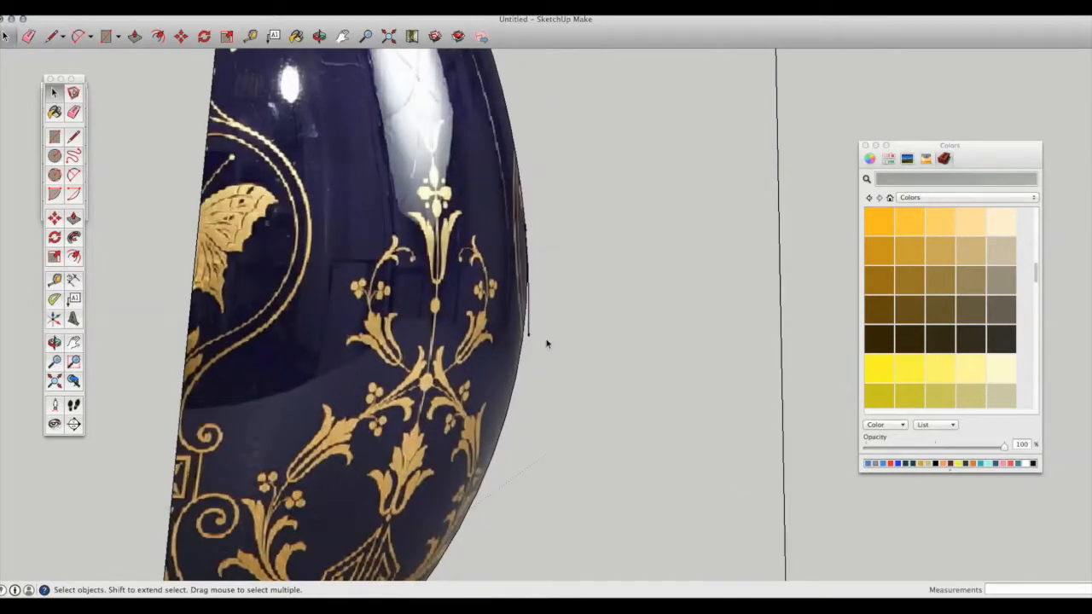
click(593, 378)
scroll(600, 343, down, 8)
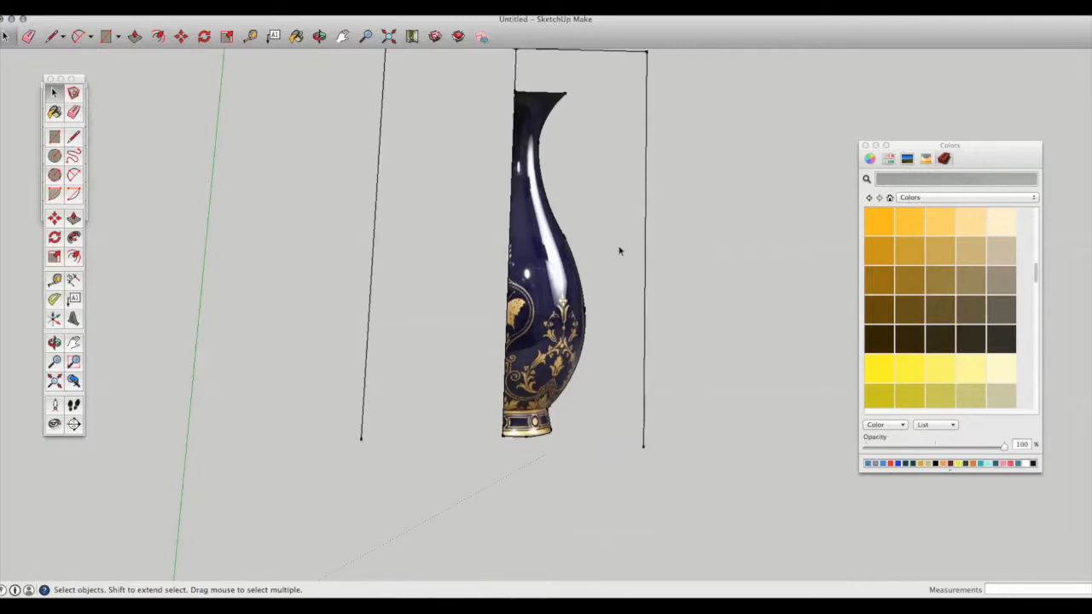
scroll(593, 213, up, 6)
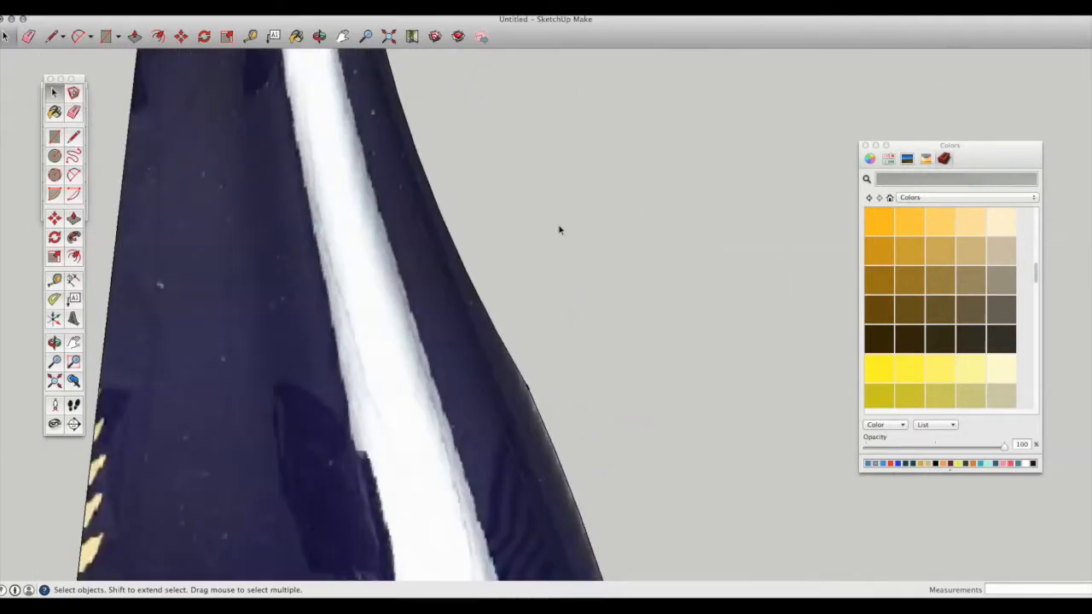
scroll(560, 232, down, 8)
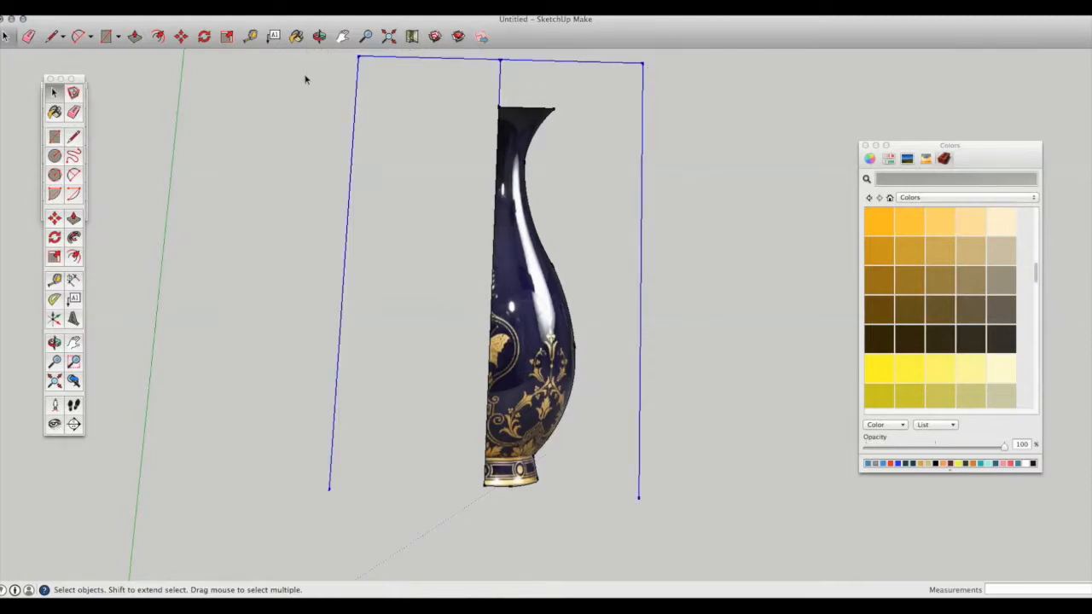
click(685, 382)
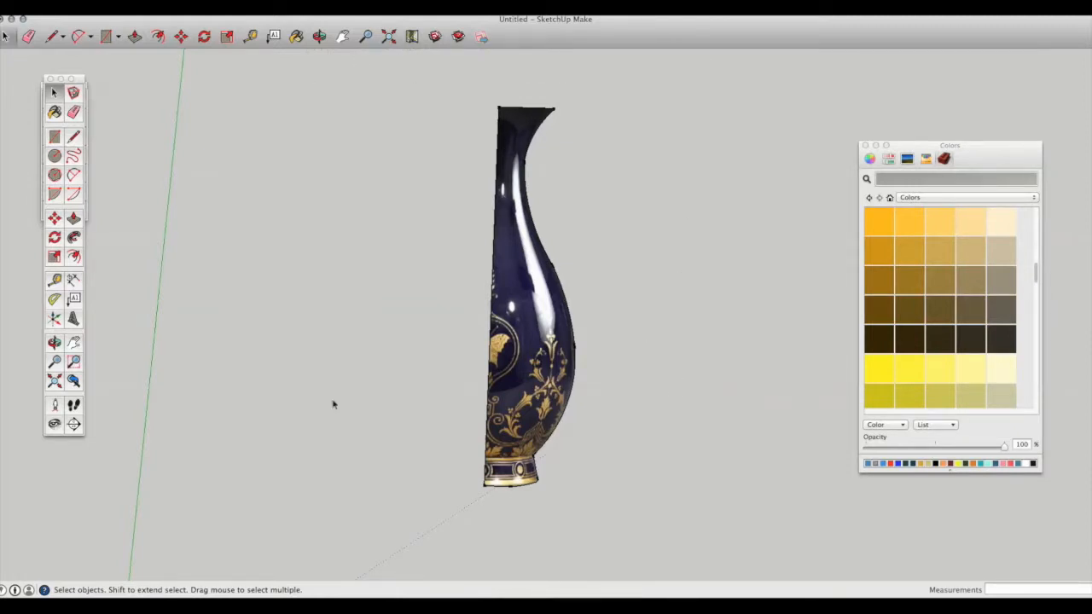
Draw a circle with a radius of about 1557 mm, centred on the bottom end of the profile's centre line and perpendicular to it
key(o)
drag(419, 444, 434, 275)
drag(523, 451, 600, 325)
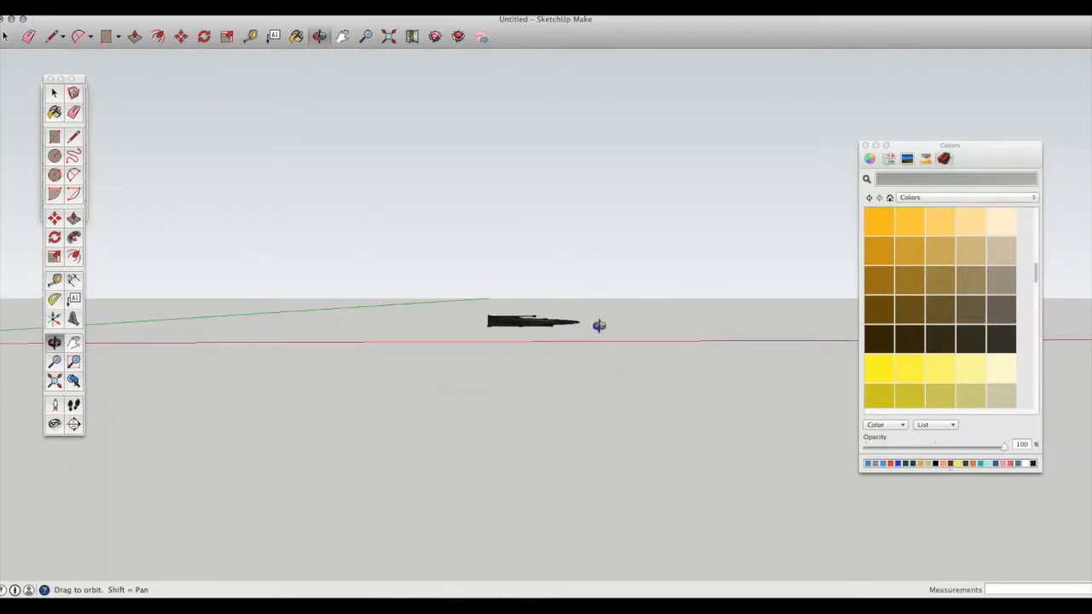
click(55, 157)
scroll(491, 358, up, 1)
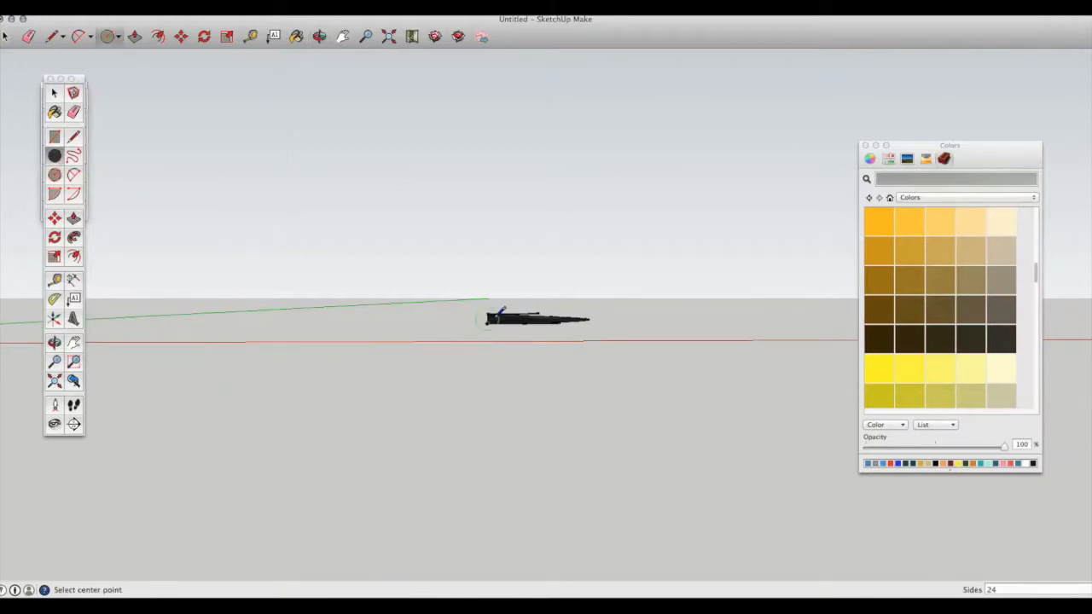
click(487, 322)
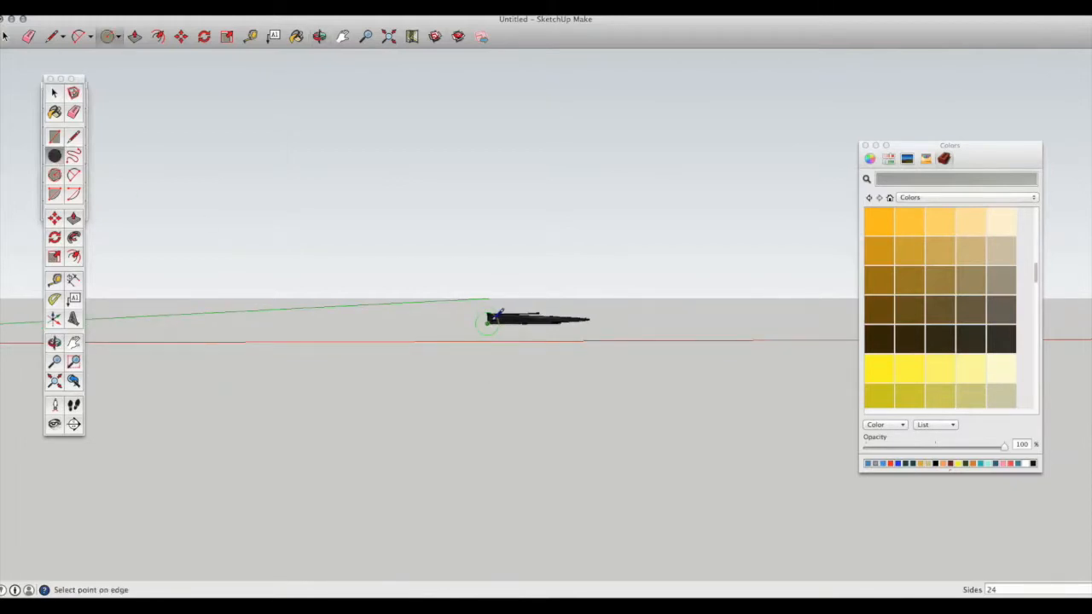
click(581, 310)
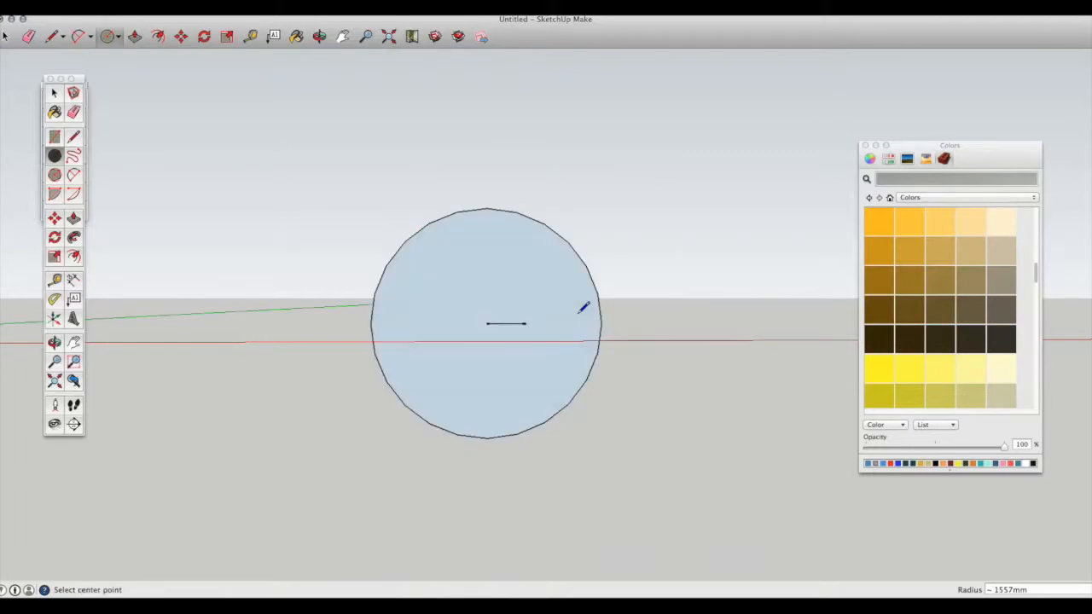
click(55, 94)
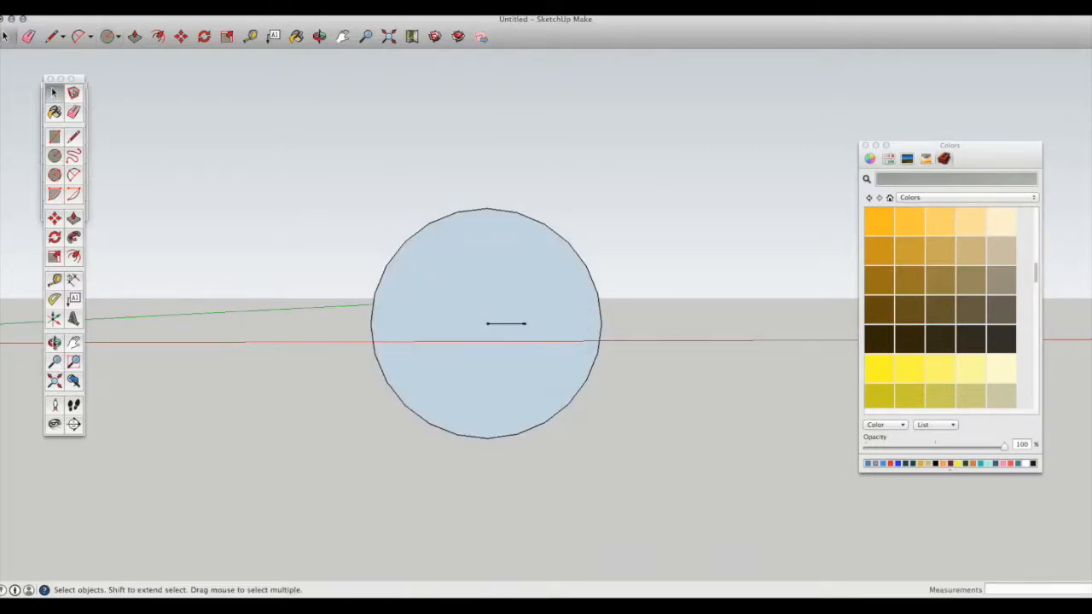
Revolve the half-vase profile around the circle with Follow Me to form the solid vase body
click(54, 342)
drag(560, 351, 362, 414)
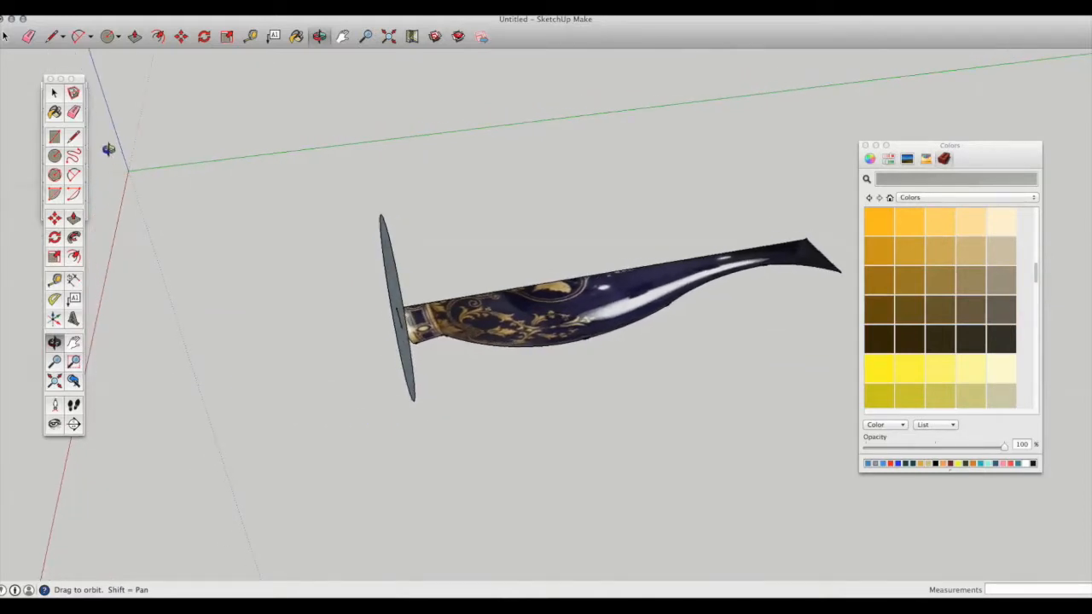
click(53, 94)
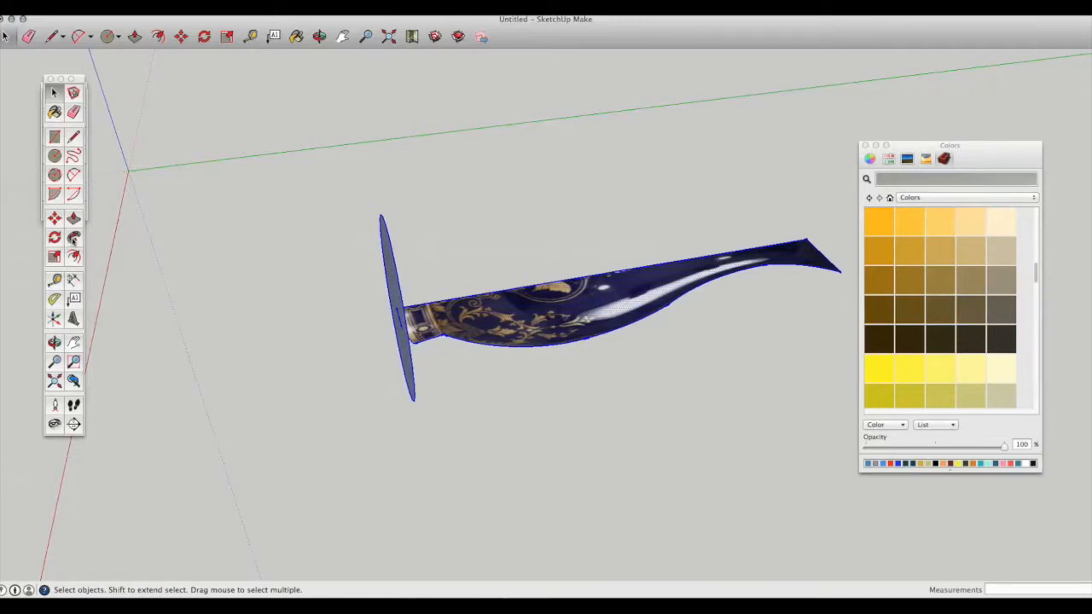
click(73, 240)
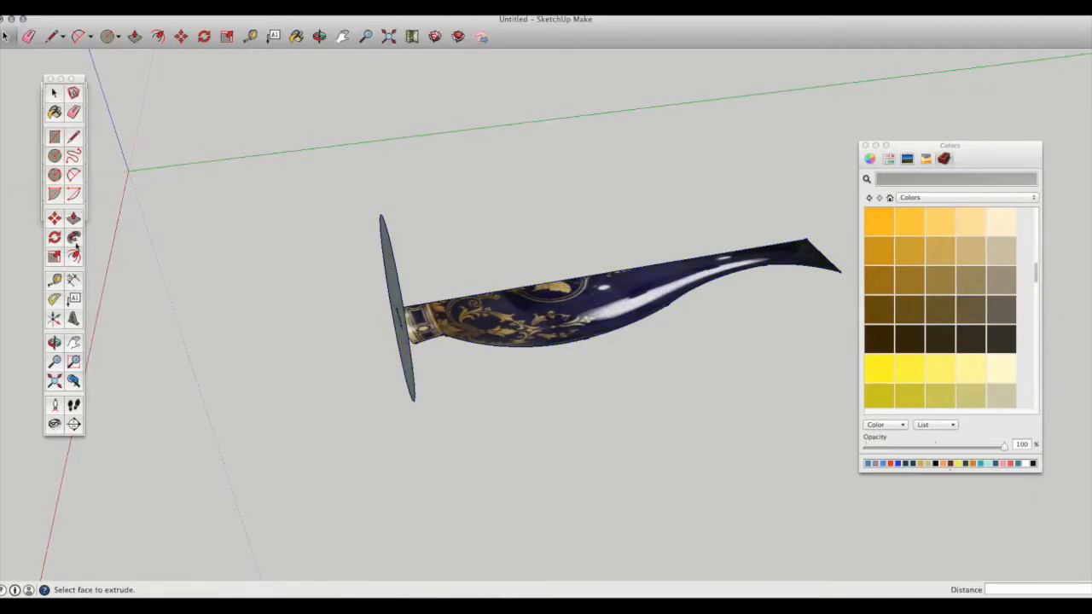
click(491, 347)
click(405, 337)
mouse_move(422, 344)
mouse_down()
mouse_move(411, 346)
mouse_move(401, 273)
mouse_move(420, 345)
mouse_move(419, 324)
mouse_up()
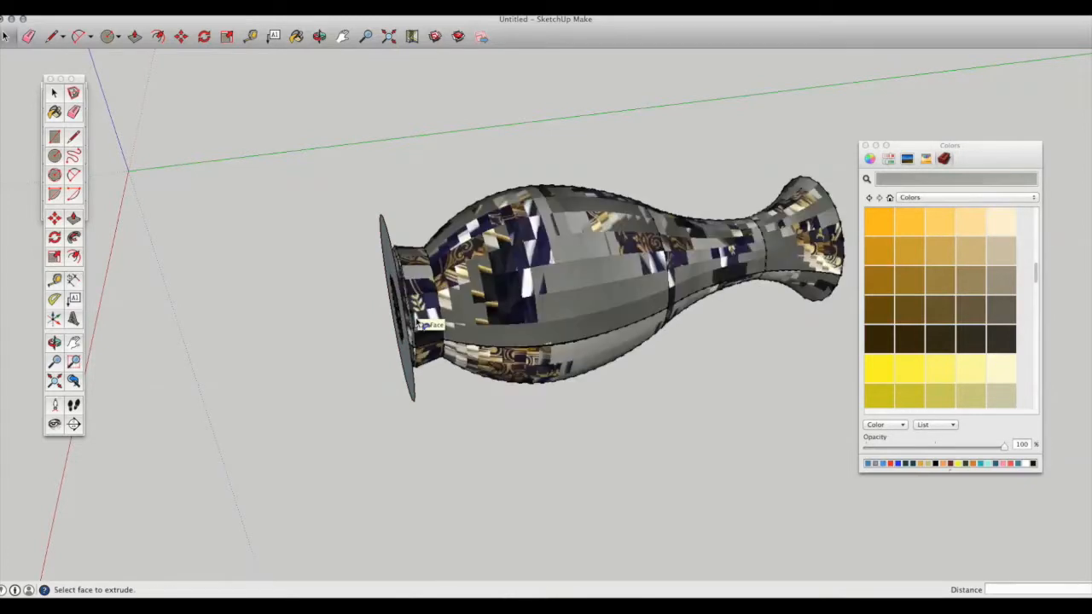
Delete the large guide circle at the vase's foot
click(54, 92)
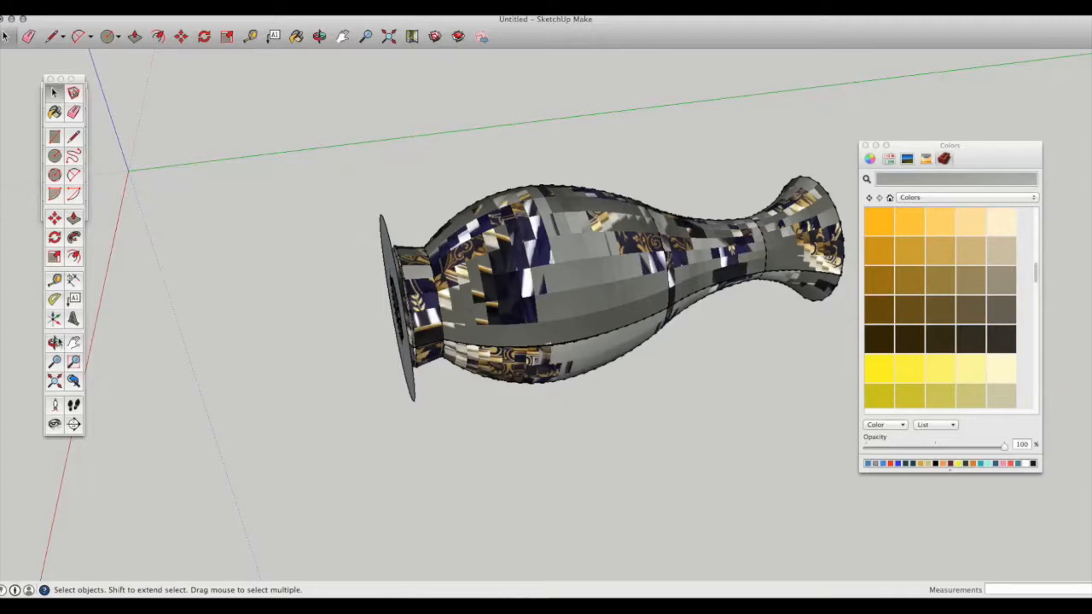
click(54, 341)
drag(373, 366, 685, 310)
click(53, 92)
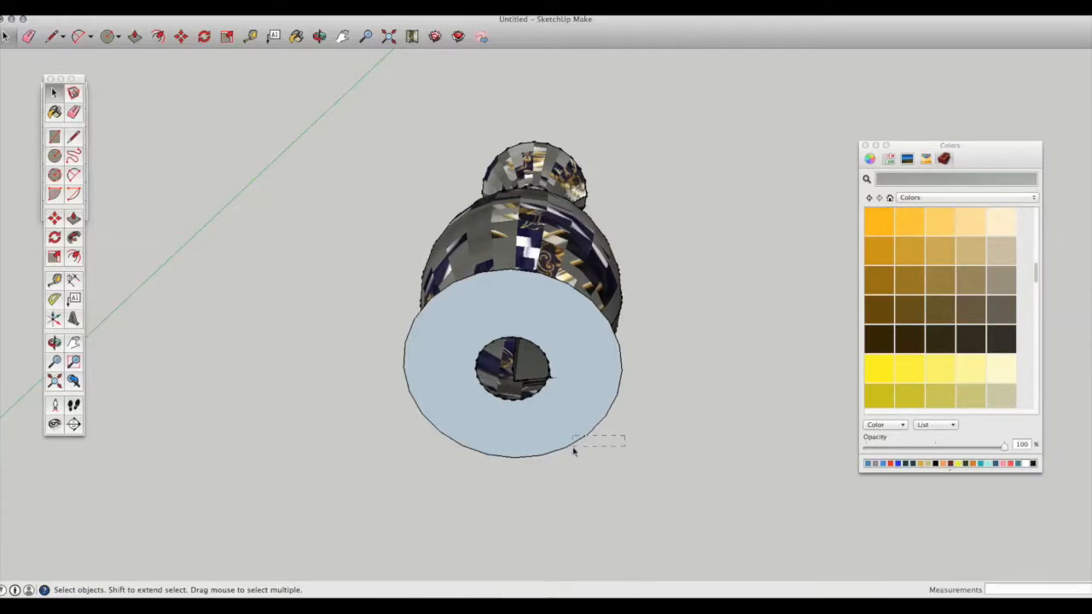
key(Delete)
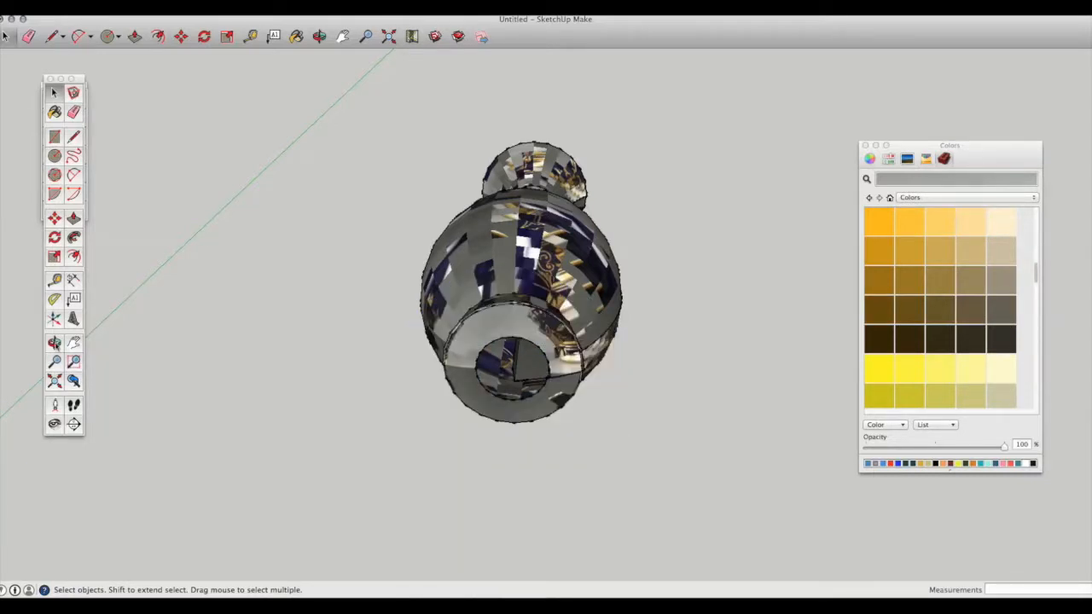
Select the entire vase and paint its outer surface with the blue vase picture sampled from the model
click(54, 342)
drag(571, 302, 597, 346)
scroll(594, 339, down, 4)
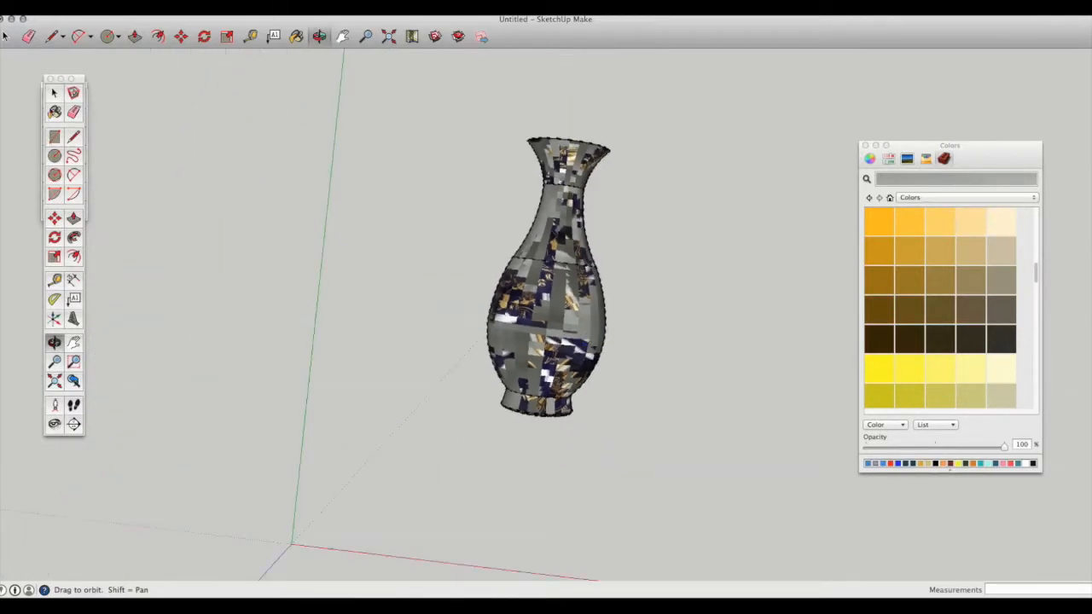
click(53, 92)
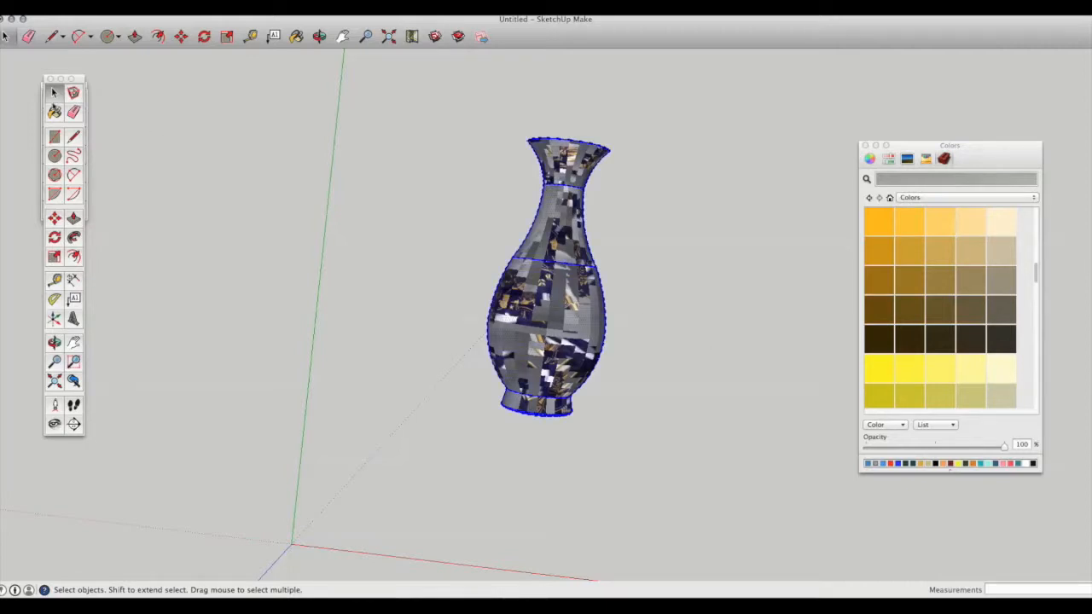
key(b)
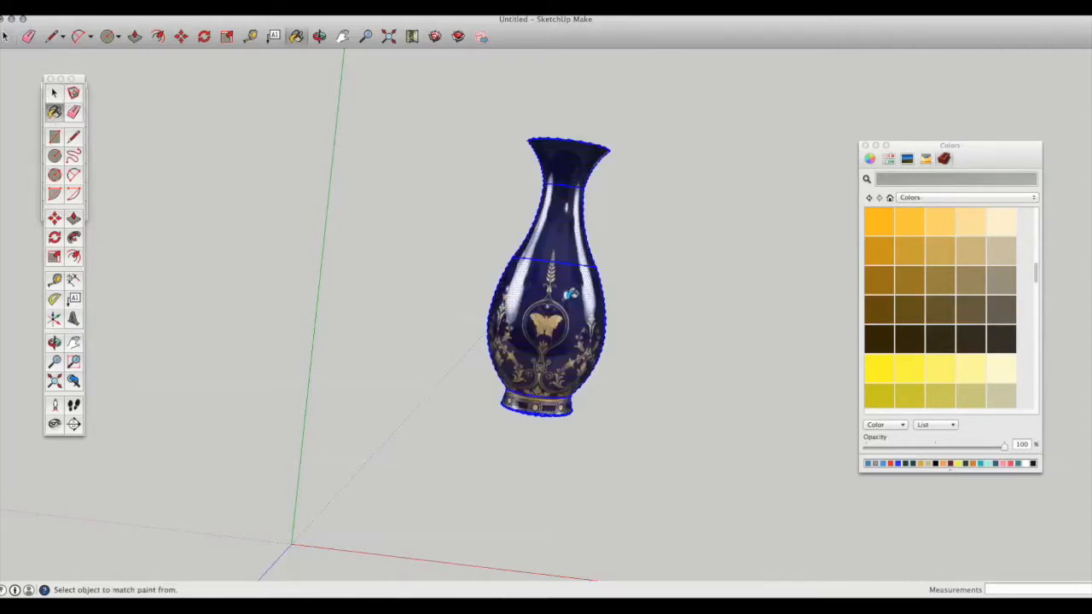
click(53, 92)
click(389, 373)
Examine the textured vase from several sides and from above its mouth
click(53, 343)
drag(612, 370, 290, 366)
drag(646, 316, 176, 307)
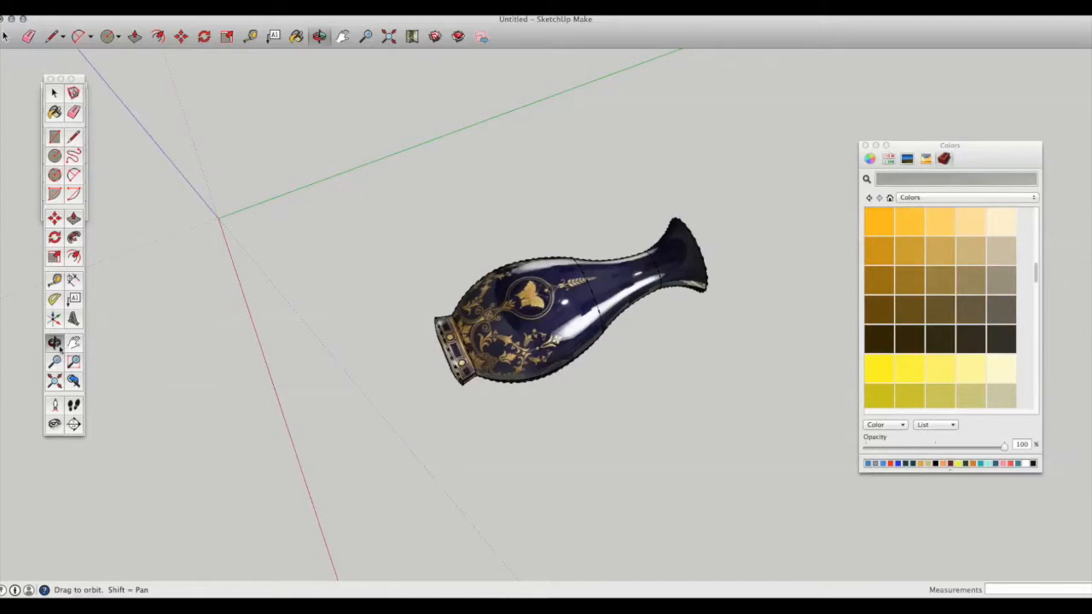
drag(665, 273, 397, 226)
drag(723, 403, 607, 210)
scroll(606, 210, up, 2)
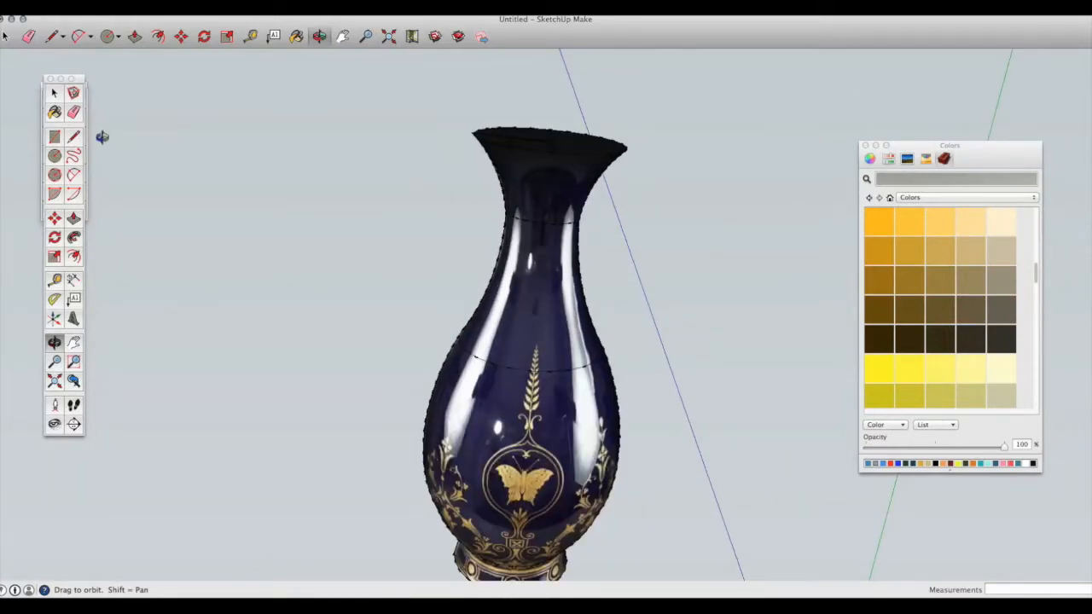
click(54, 94)
click(53, 342)
drag(529, 282, 513, 401)
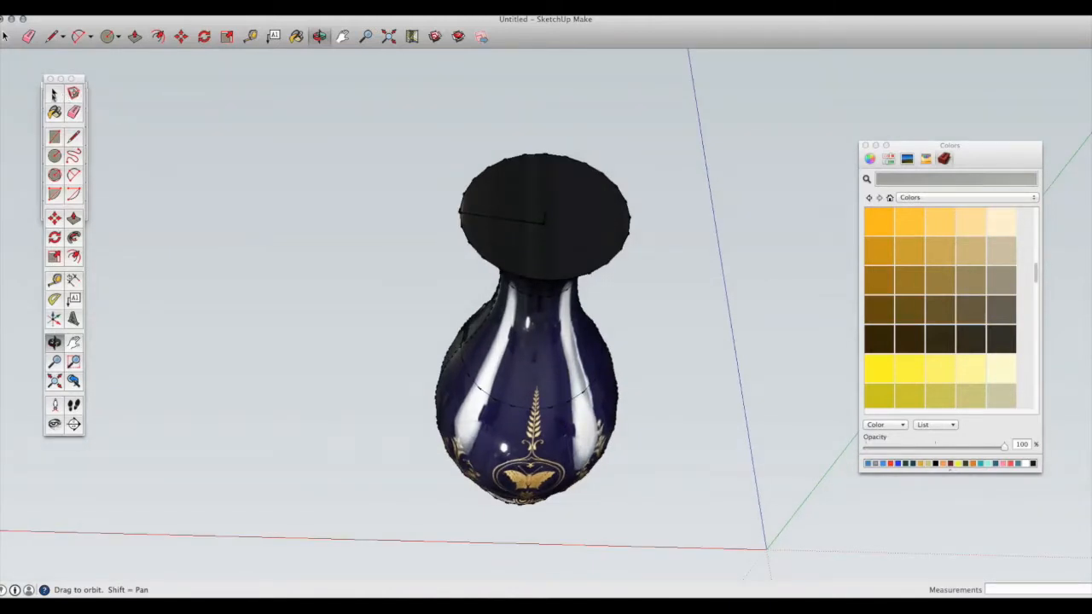
Open the vase's mouth by deleting its top face and the stray edges on the rim
key(space)
scroll(563, 186, up, 5)
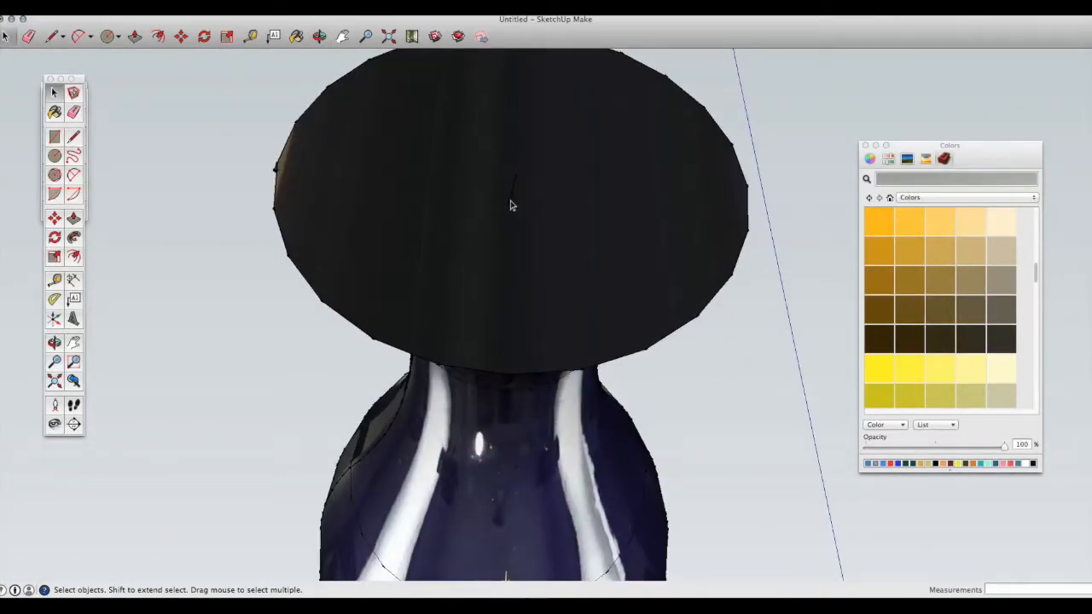
scroll(232, 182, up, 6)
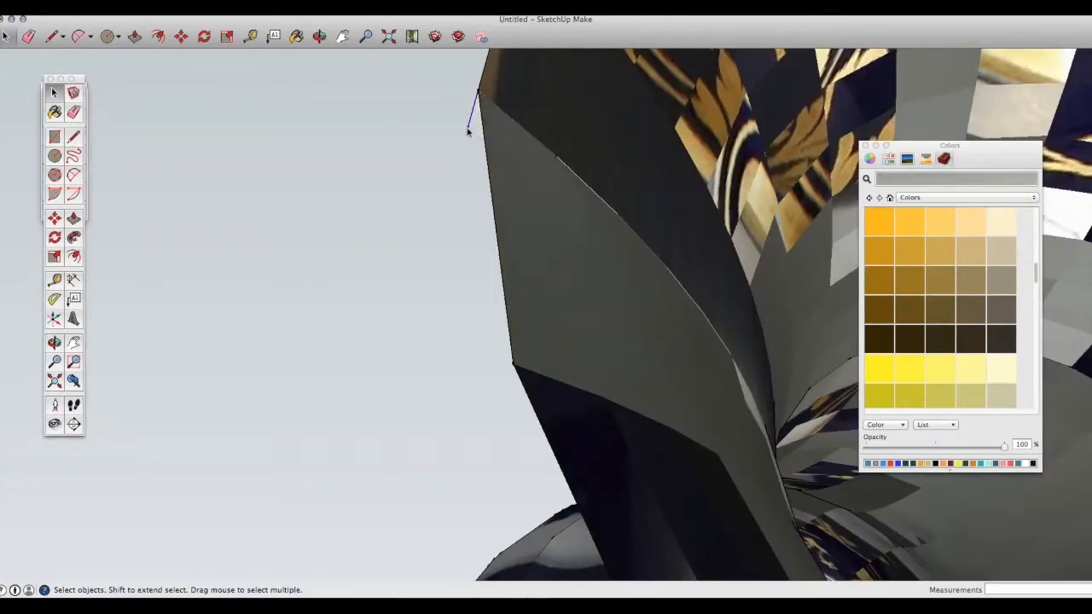
scroll(471, 144, down, 10)
scroll(448, 251, up, 5)
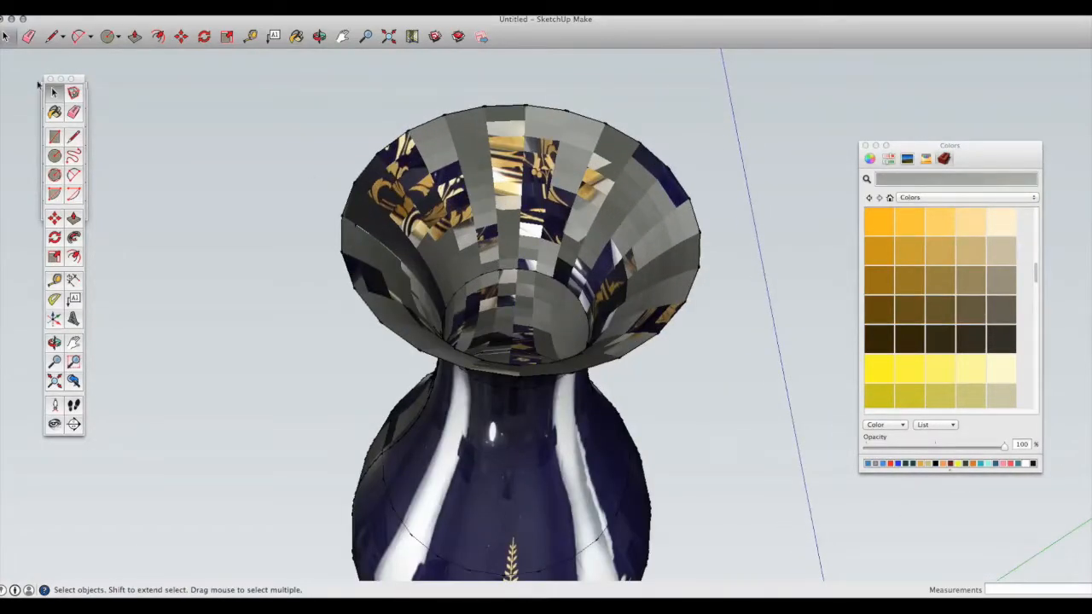
Cap the vase's mouth with a face by drawing a line about 994 mm long across the rim, and delete that line
click(74, 139)
click(566, 109)
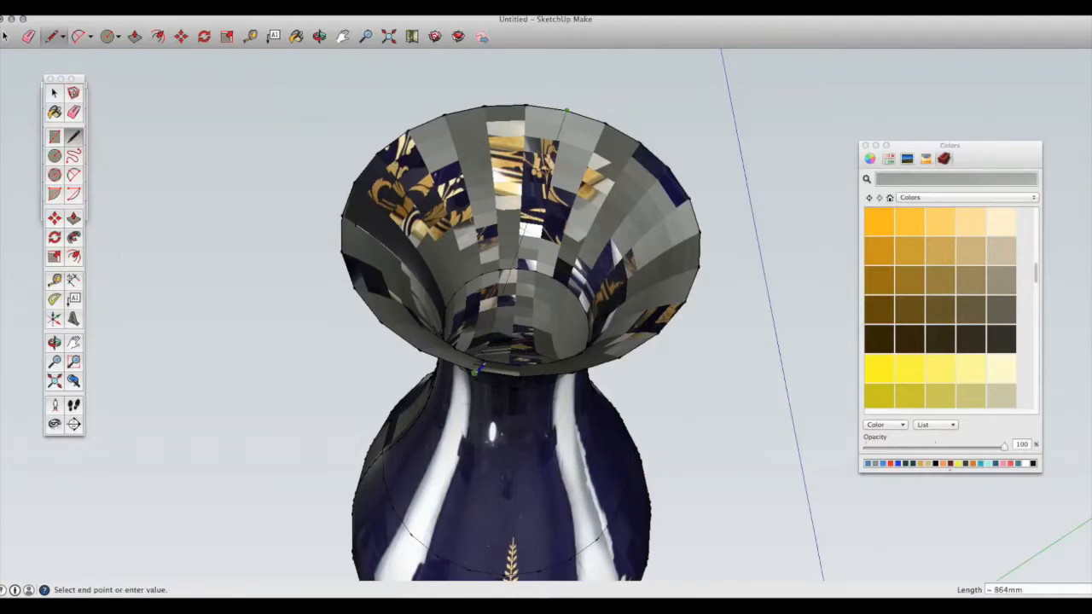
click(469, 370)
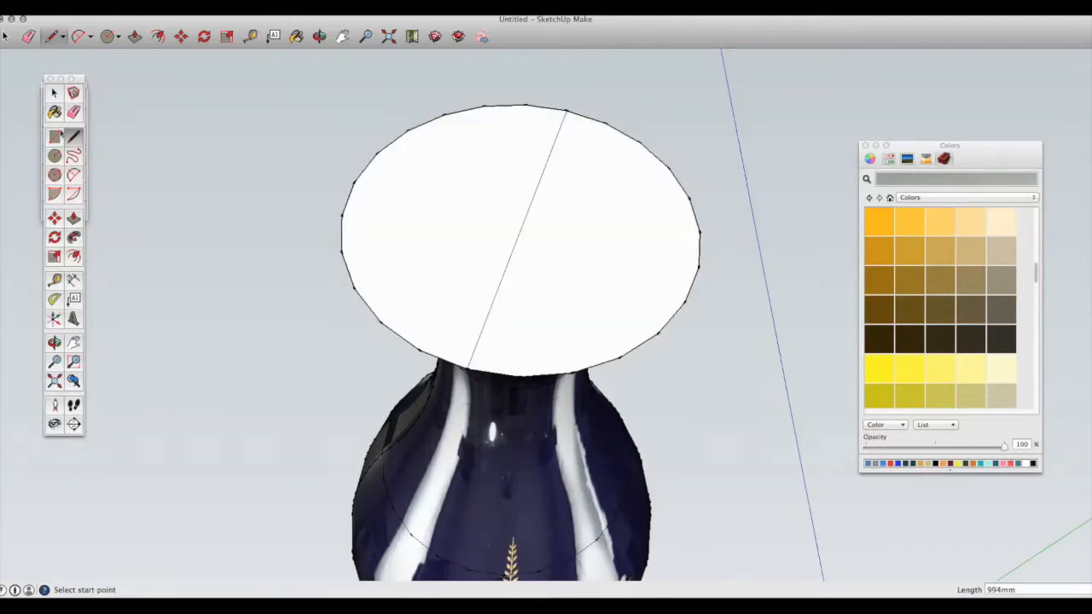
key(space)
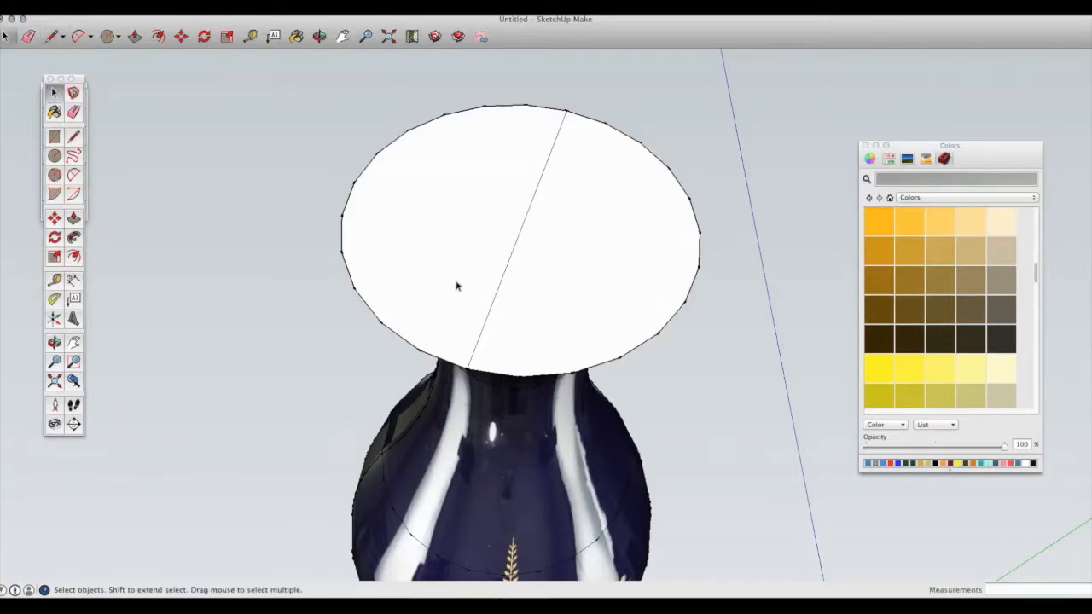
click(492, 310)
key(Delete)
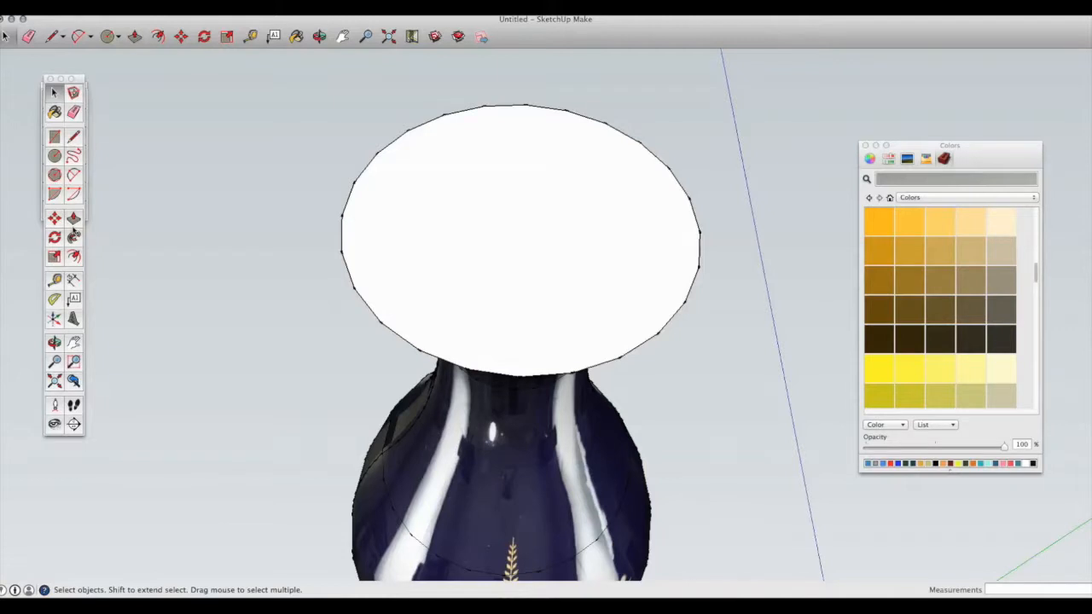
Offset the rim outline slightly inward and delete the inner face to leave a narrow flat ring
click(74, 256)
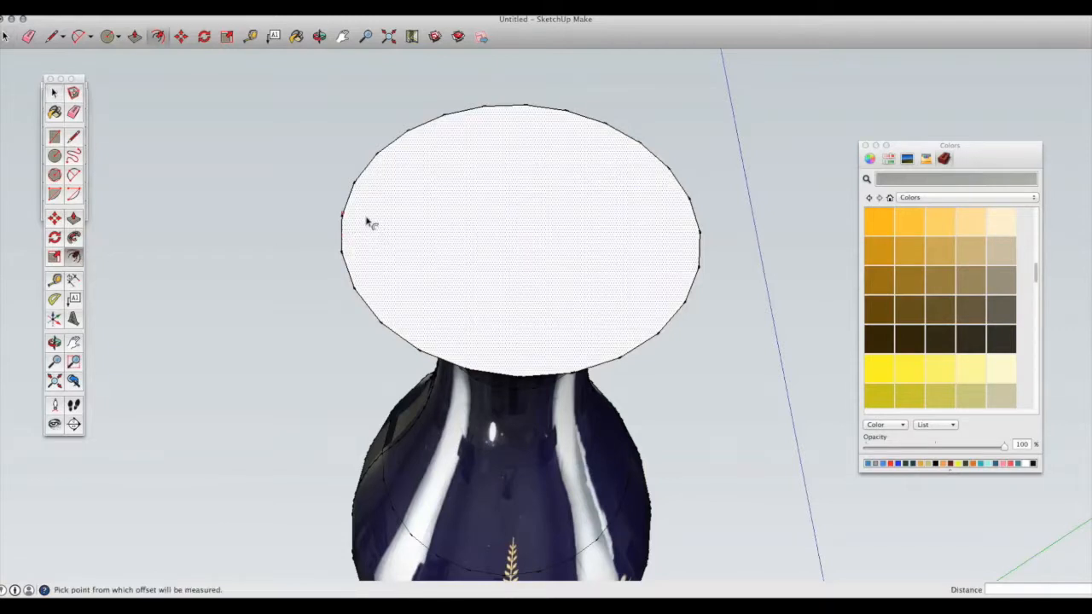
click(344, 217)
click(359, 220)
click(54, 93)
click(480, 273)
key(Delete)
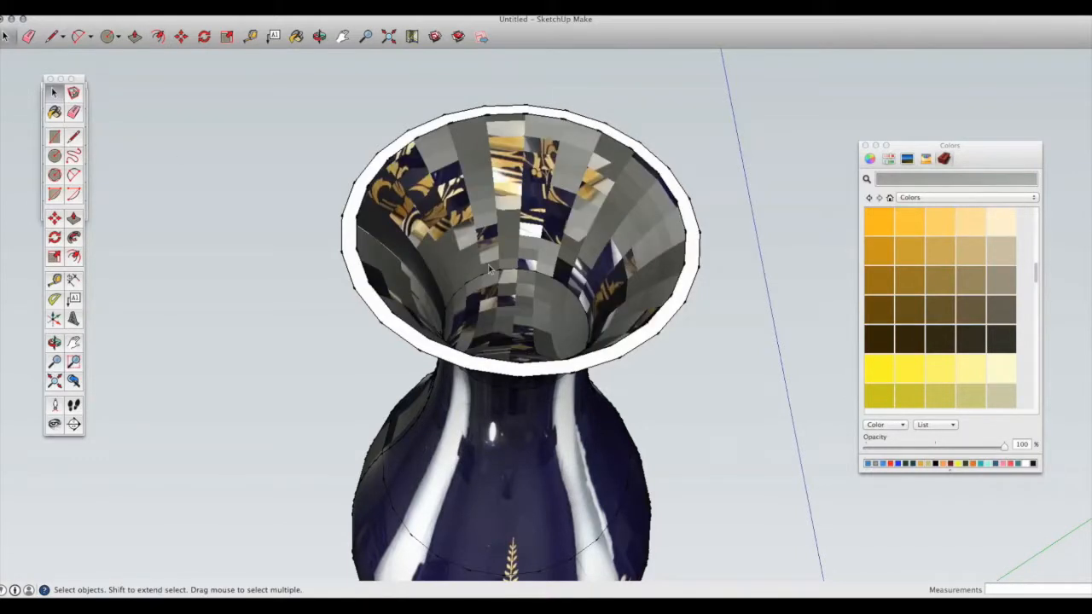
Draw a small arc across the flat ring and sweep it around the rim to form a rounded lip
click(54, 342)
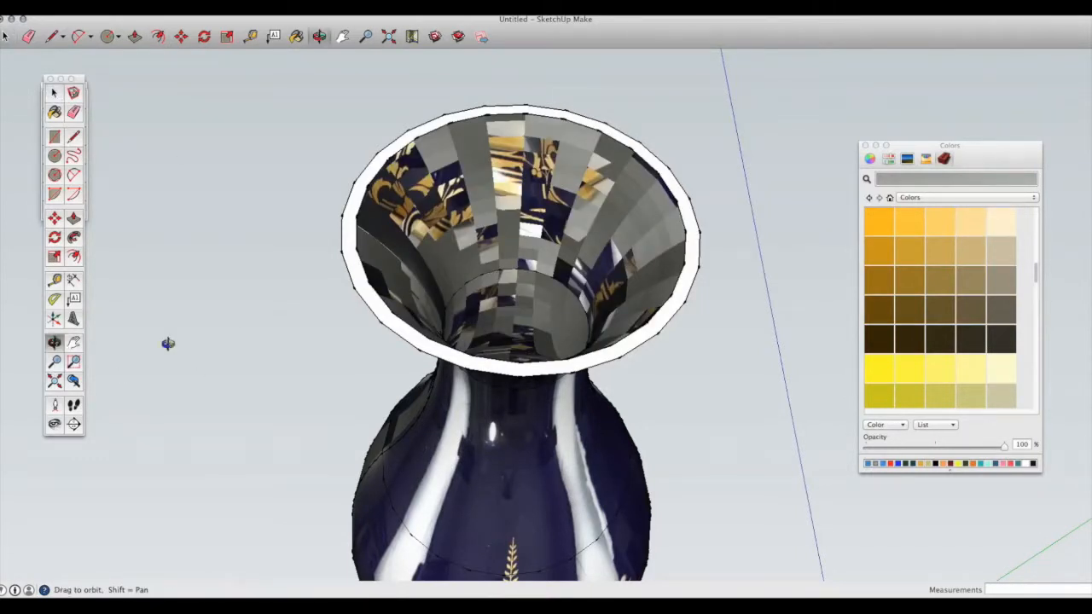
drag(555, 361, 600, 143)
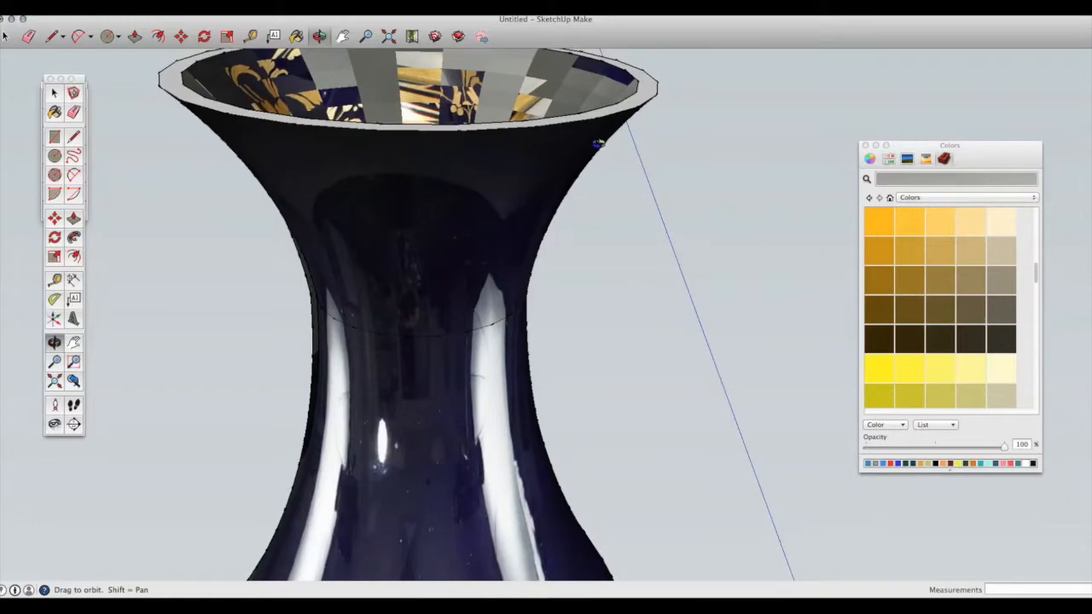
click(74, 136)
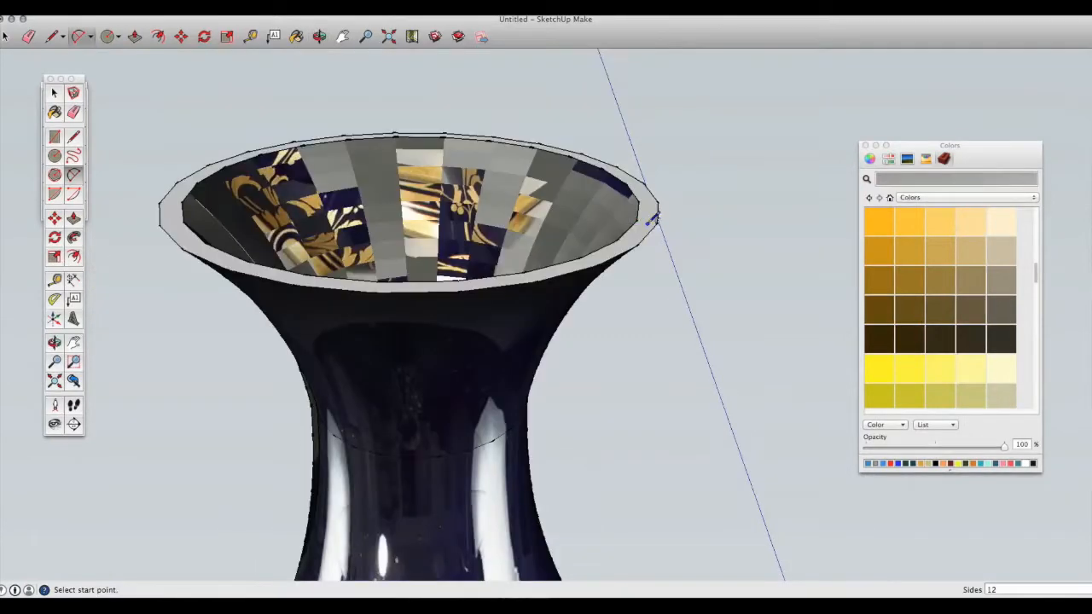
click(655, 214)
scroll(674, 220, up, 3)
key(space)
scroll(680, 218, down, 3)
key(p)
click(531, 218)
Paint the vase's interior with the blue vase picture and clear the selection
key(space)
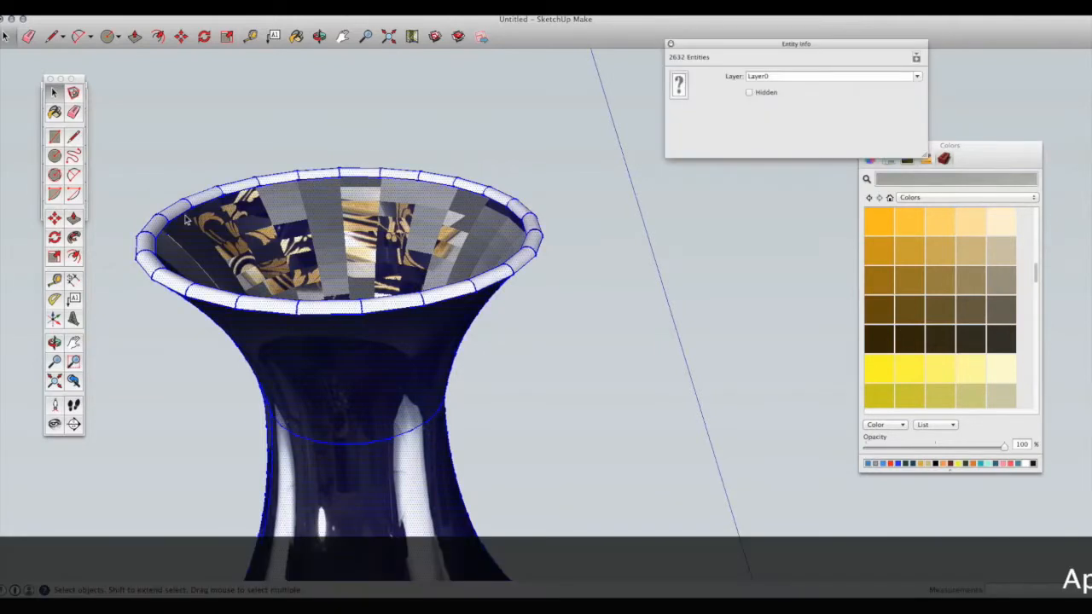
key(b)
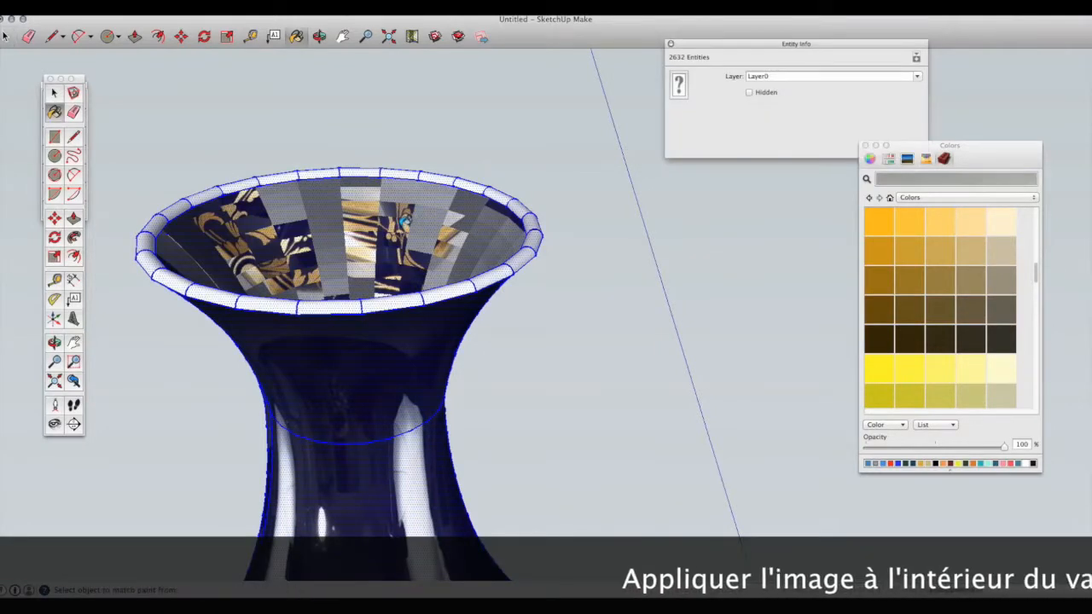
click(405, 219)
click(53, 92)
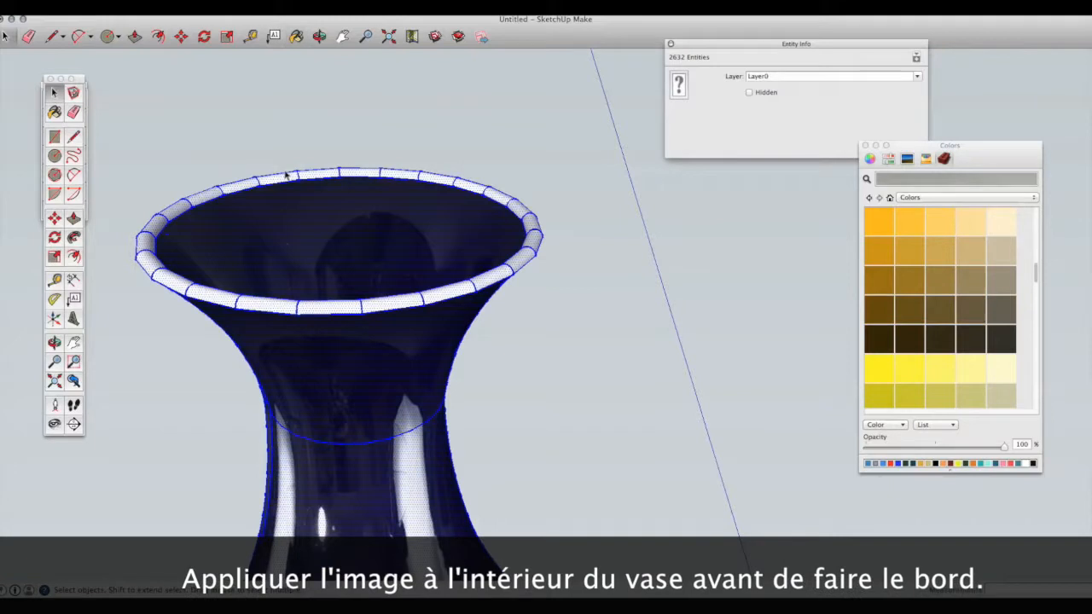
click(599, 350)
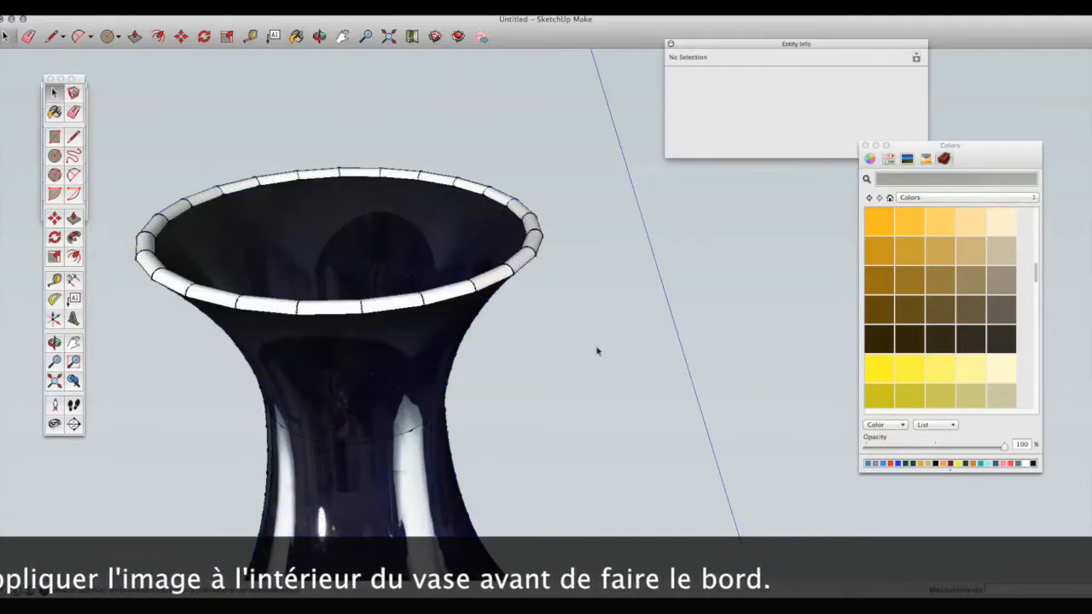
Paint every segment of the vase's rounded lip with the golden orange colour
click(507, 275)
shift+click(459, 185)
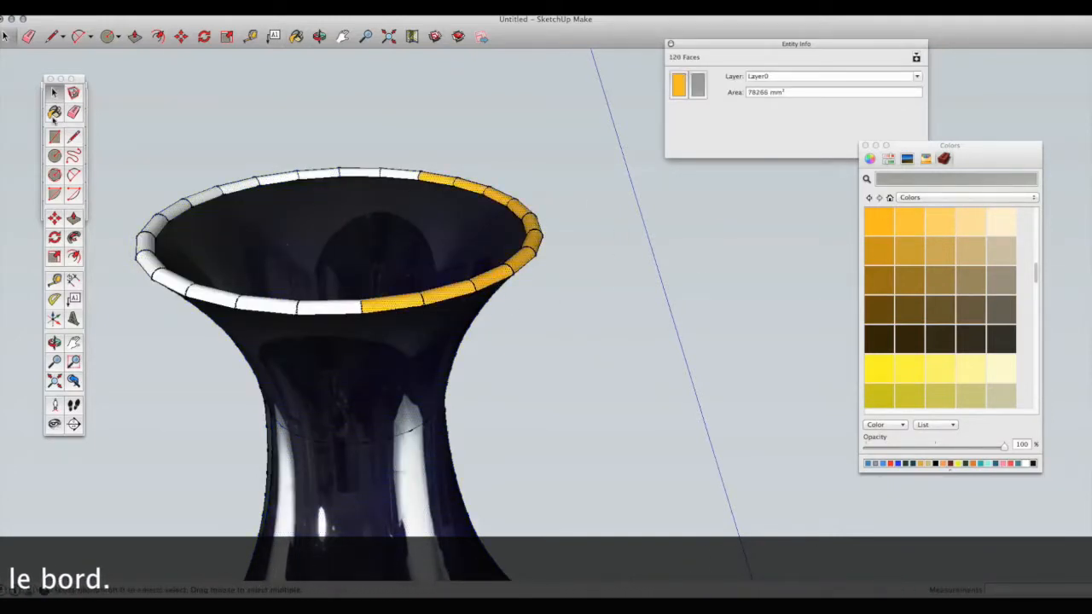
click(55, 112)
super+click(456, 182)
click(399, 173)
click(360, 172)
click(319, 174)
click(278, 179)
click(239, 186)
click(204, 196)
click(178, 207)
click(156, 224)
click(145, 242)
click(151, 263)
click(172, 283)
click(211, 296)
click(267, 305)
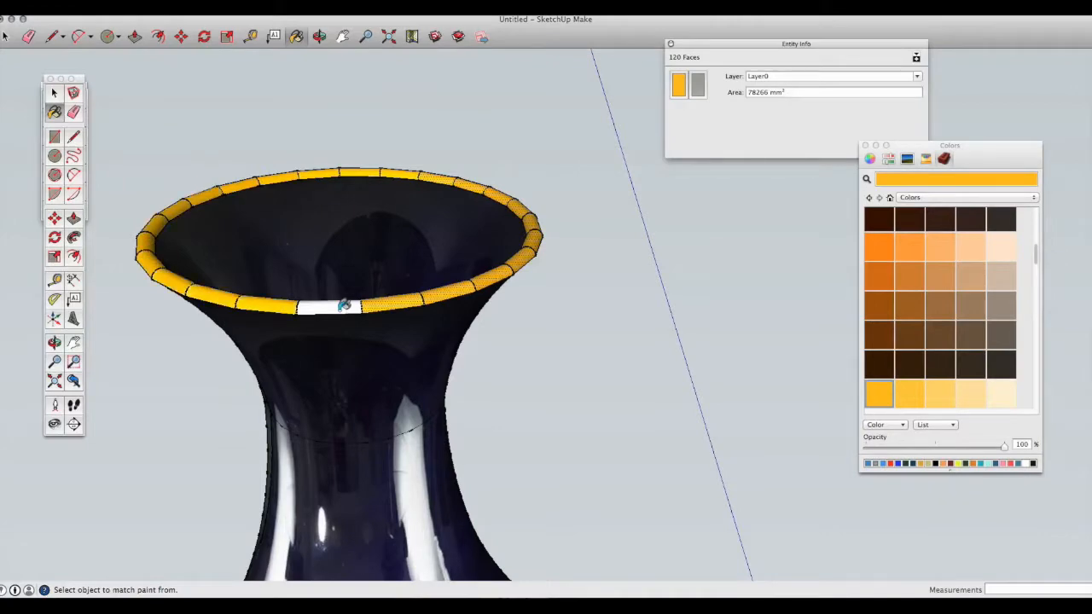
click(338, 307)
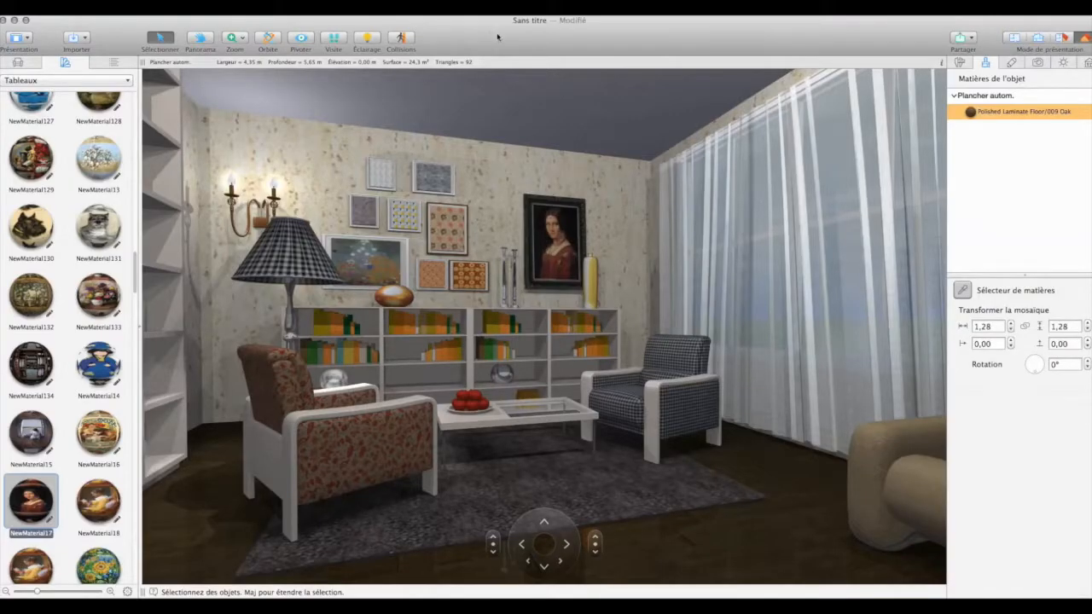
Import the vase3 model into the living room project in Live Interior 3D, rotated 90° about the X axis
click(122, 10)
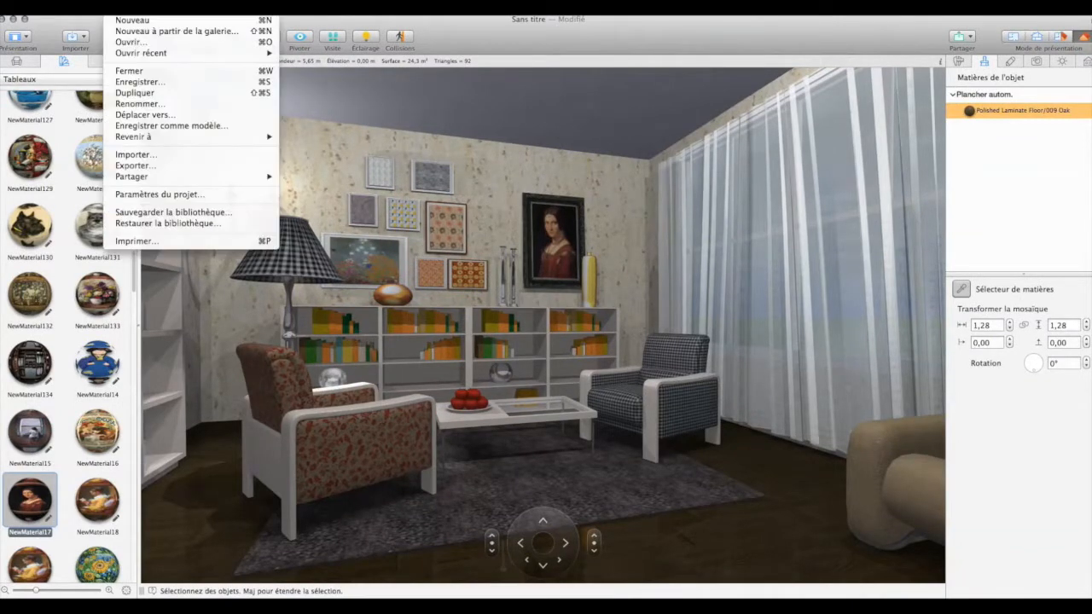
click(136, 154)
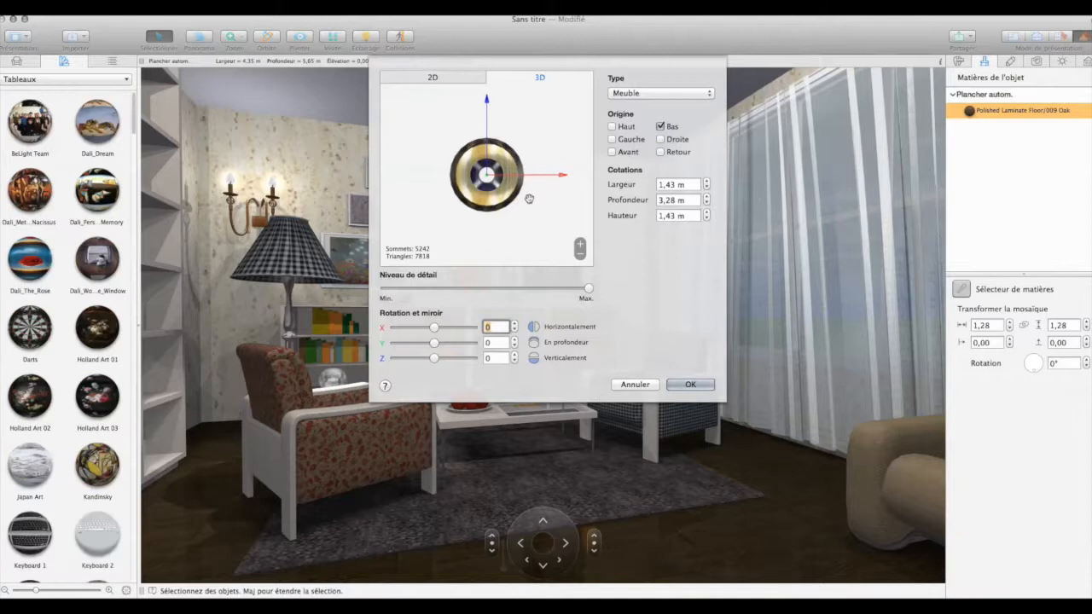
text(90)
key(Tab)
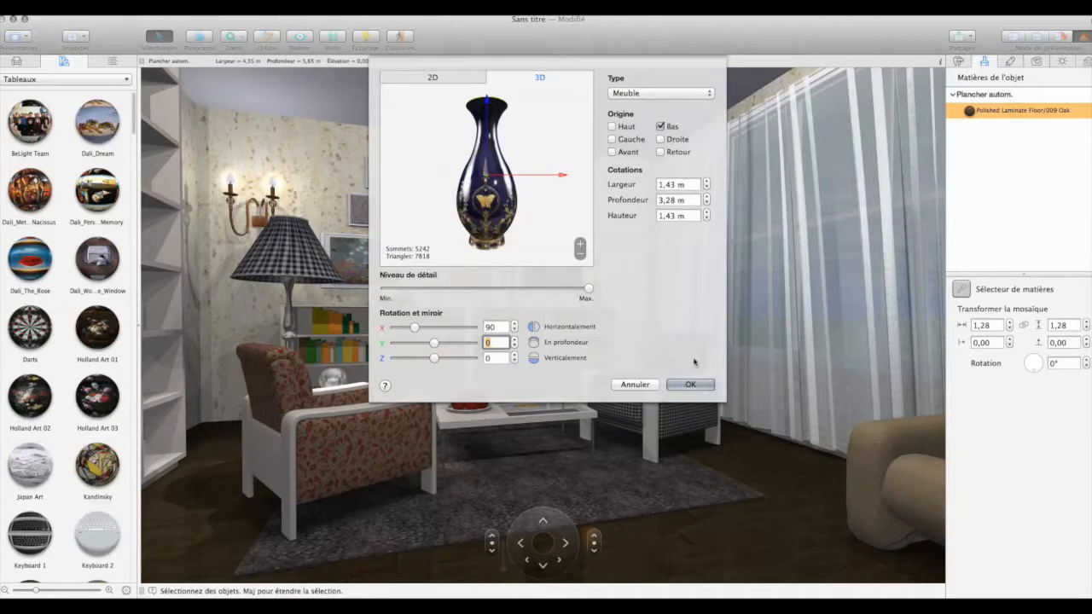
click(690, 386)
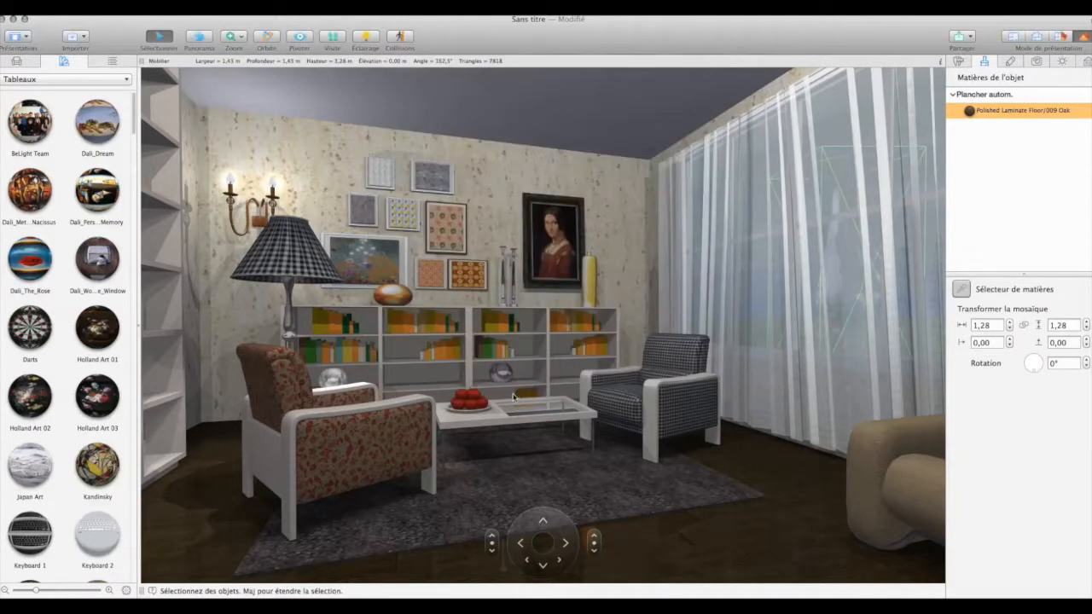
Move the vase onto the rug's upper edge in the 2D plan and set its height to 0,50 m, keeping its proportions
key(super+1)
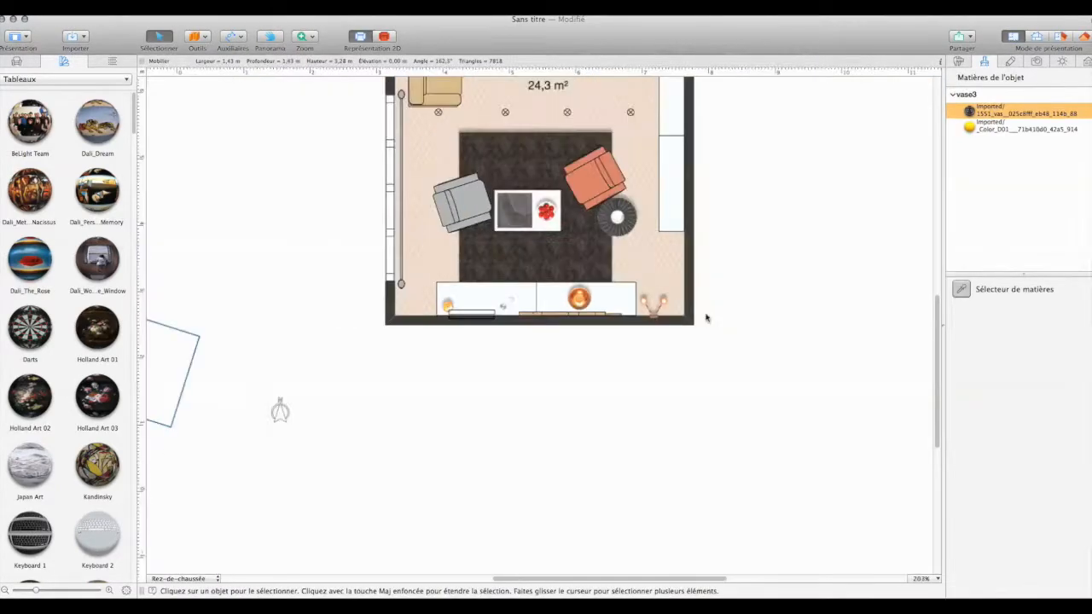
drag(198, 402, 576, 144)
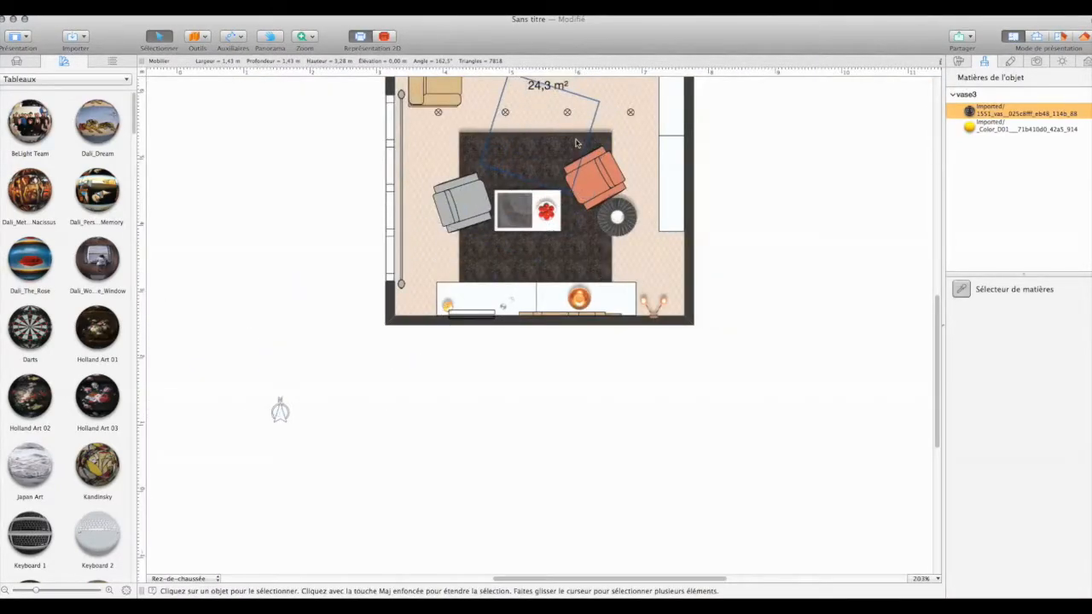
click(957, 63)
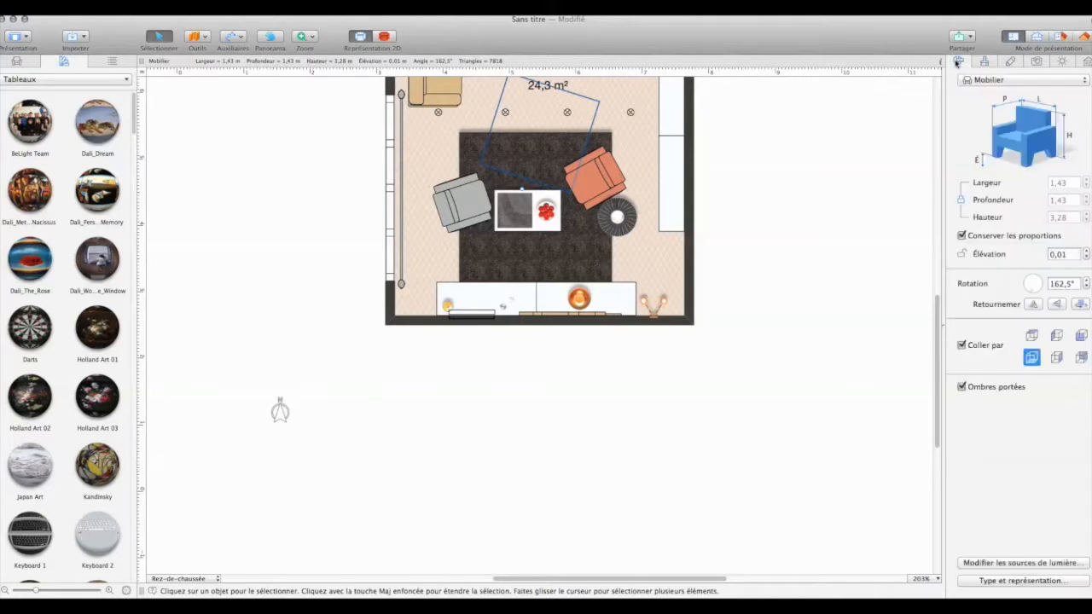
click(962, 202)
double_click(1073, 219)
text(1)
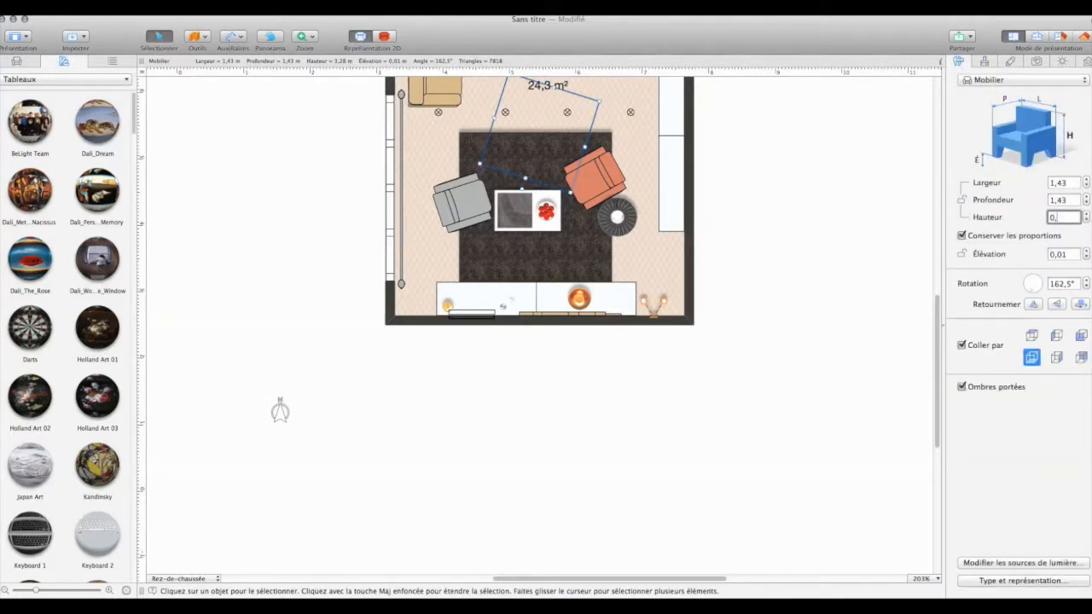
key(Return)
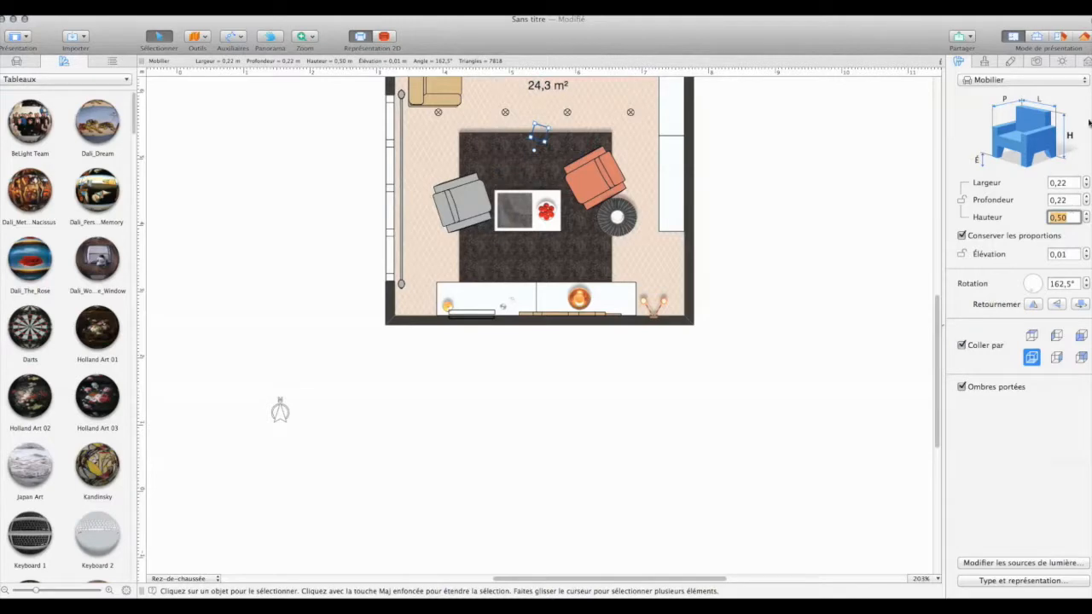
click(1082, 37)
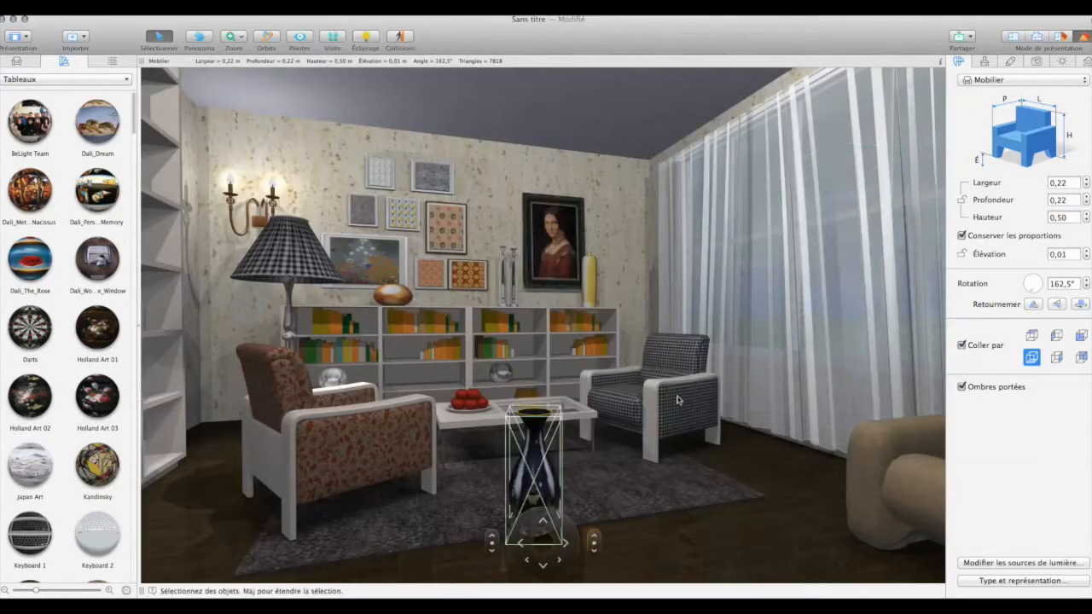
Replace the yellow material on the vase's rim with the reflet material from the Métaux library
drag(530, 499, 575, 469)
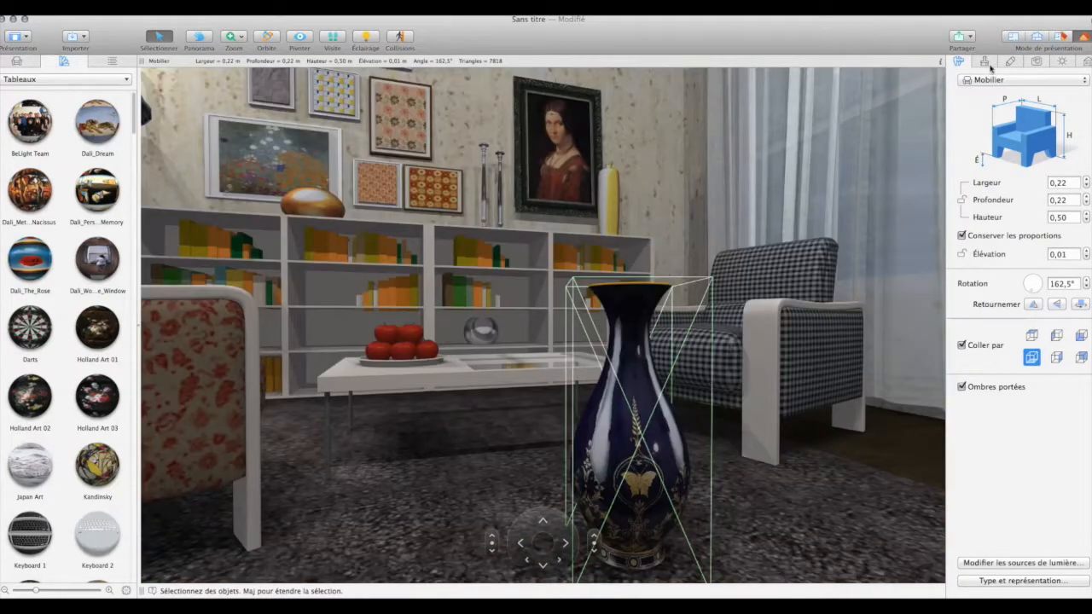
click(986, 63)
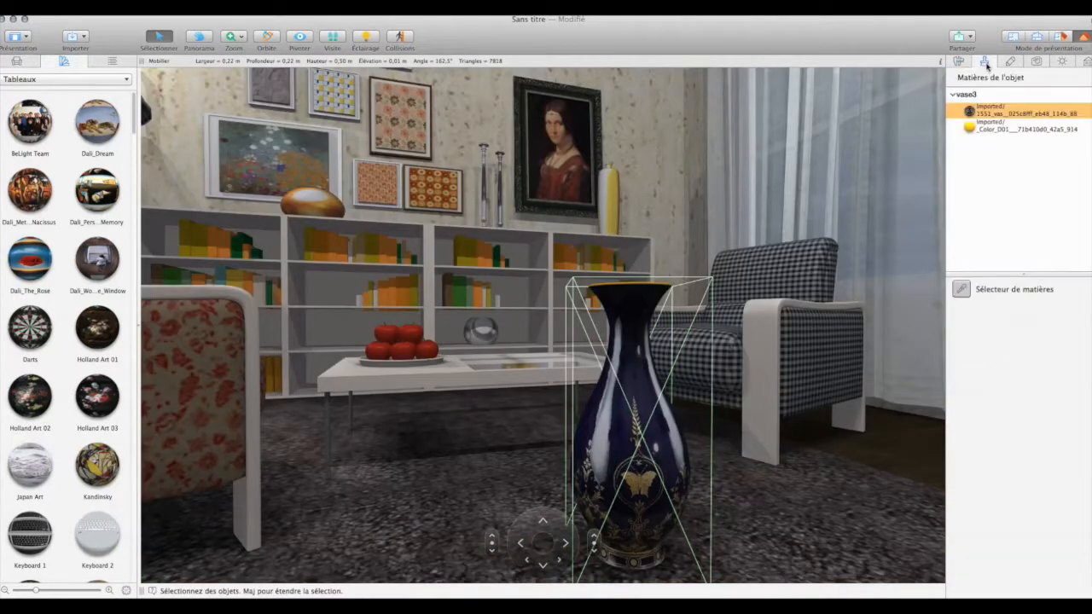
click(995, 129)
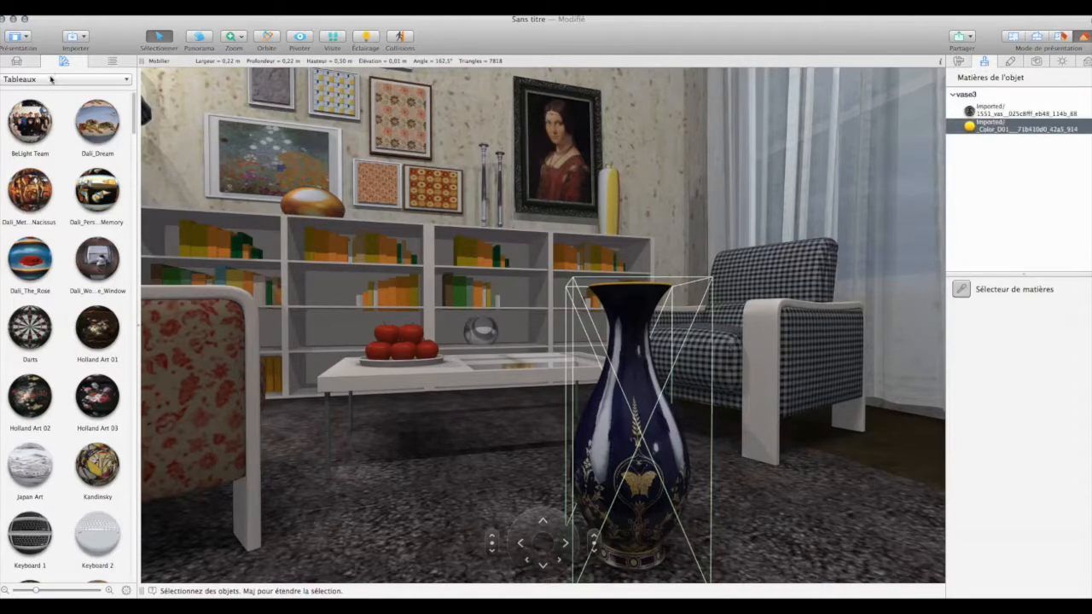
click(51, 78)
click(61, 256)
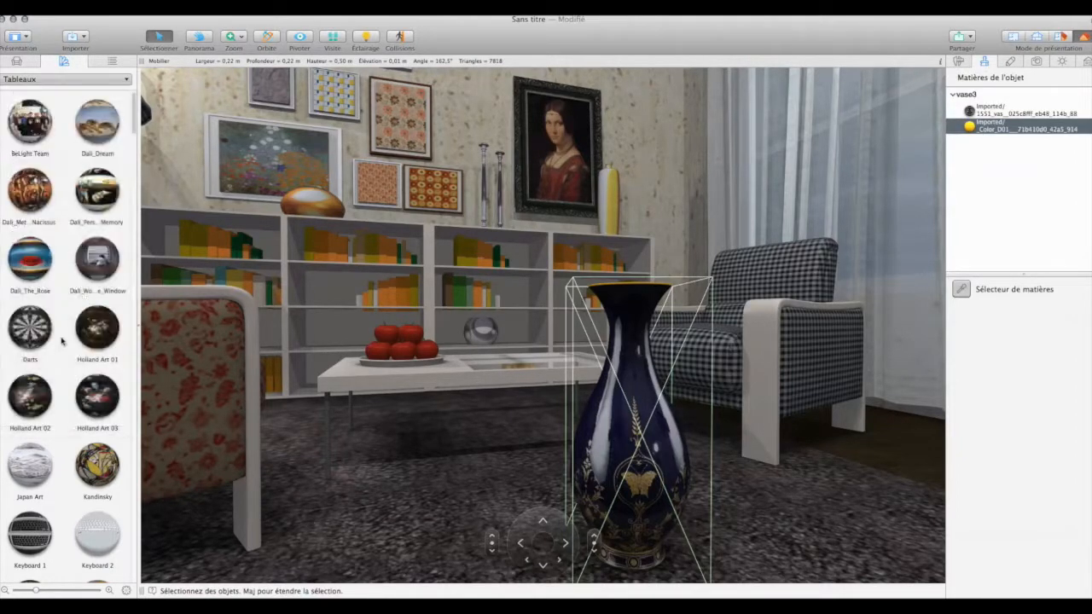
scroll(60, 357, down, 15)
click(30, 546)
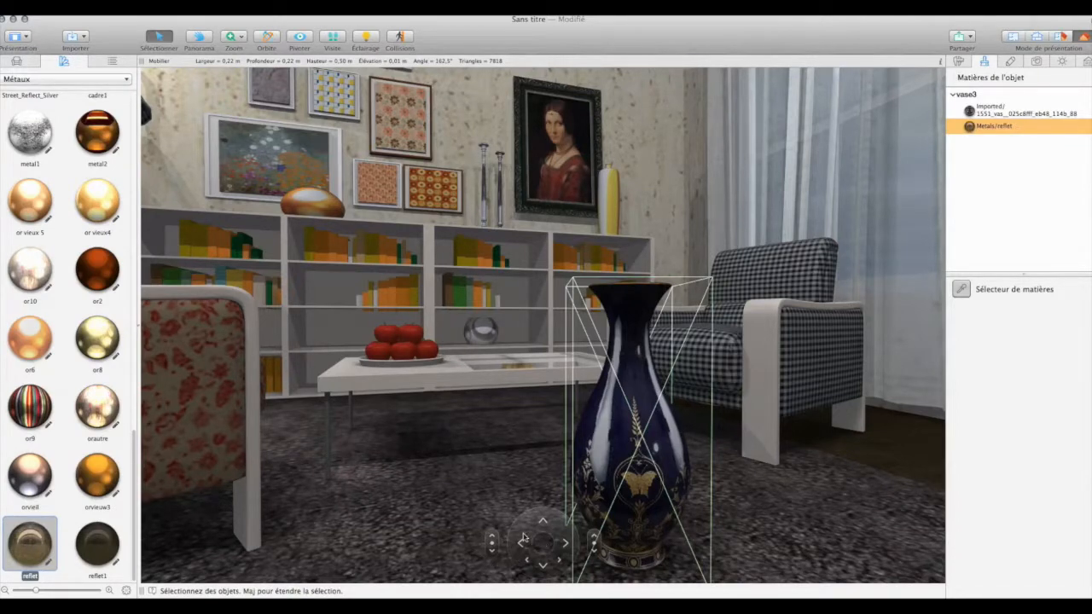
Move the vase from the rug onto the coffee table, beside the plate of red apples
click(494, 543)
drag(641, 433, 372, 392)
drag(439, 328, 469, 340)
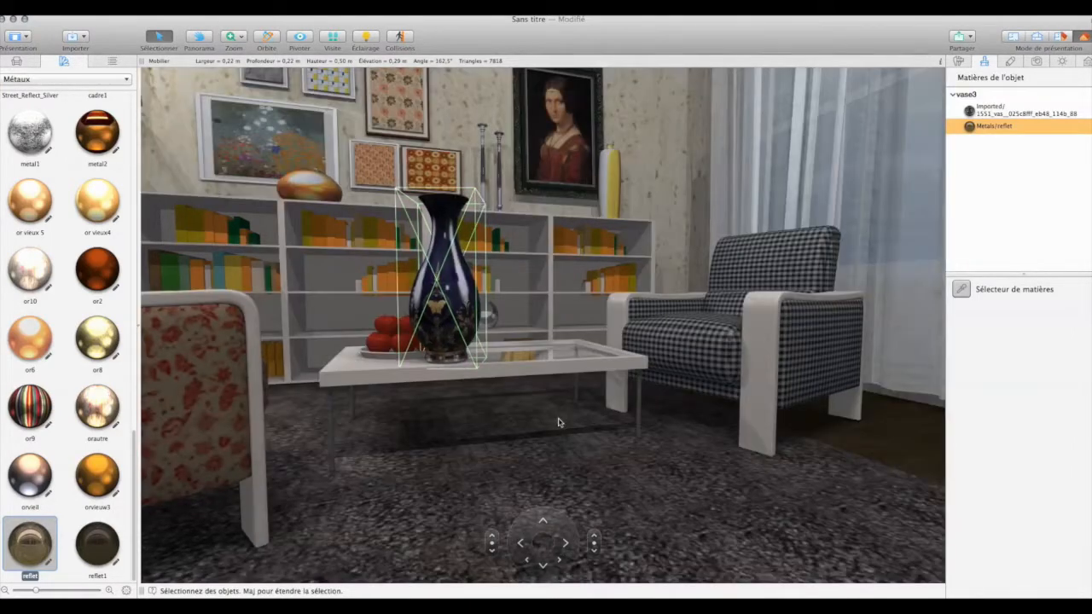
Set the vase's height to 0,35 m, keeping its proportions
click(958, 63)
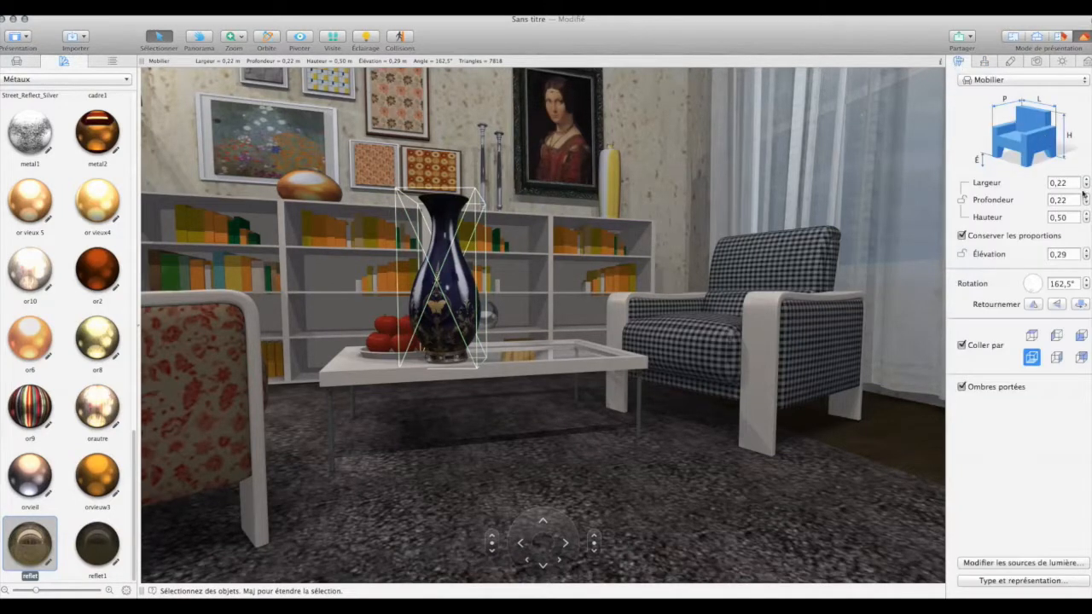
click(1067, 219)
text(0,35)
key(Return)
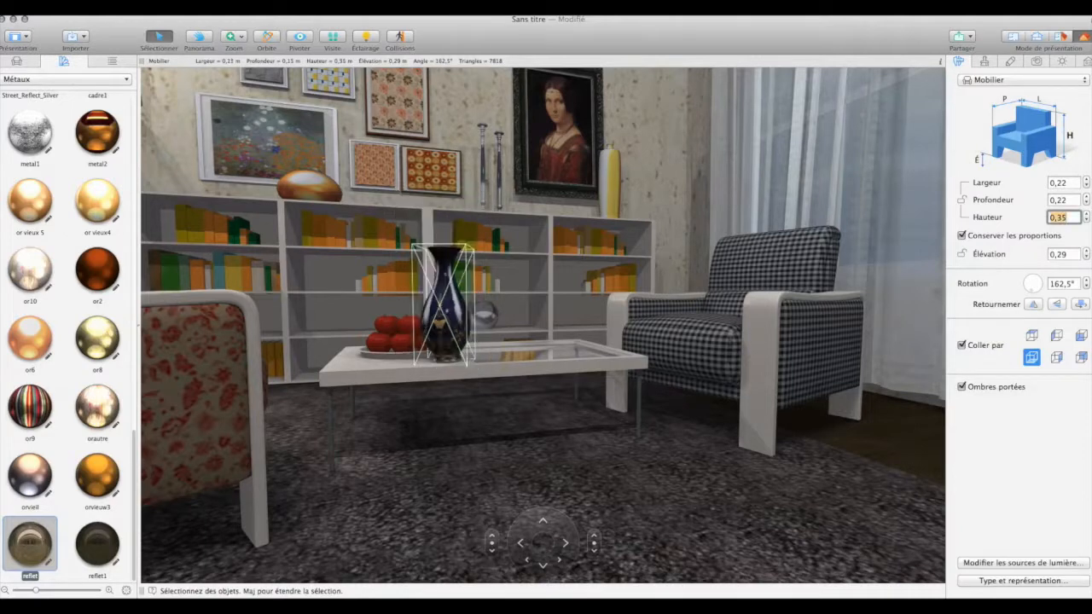
Import the parrot model as furniture, rotated about the X axis to stand upright, with a height of 1,00 m
drag(492, 542, 491, 526)
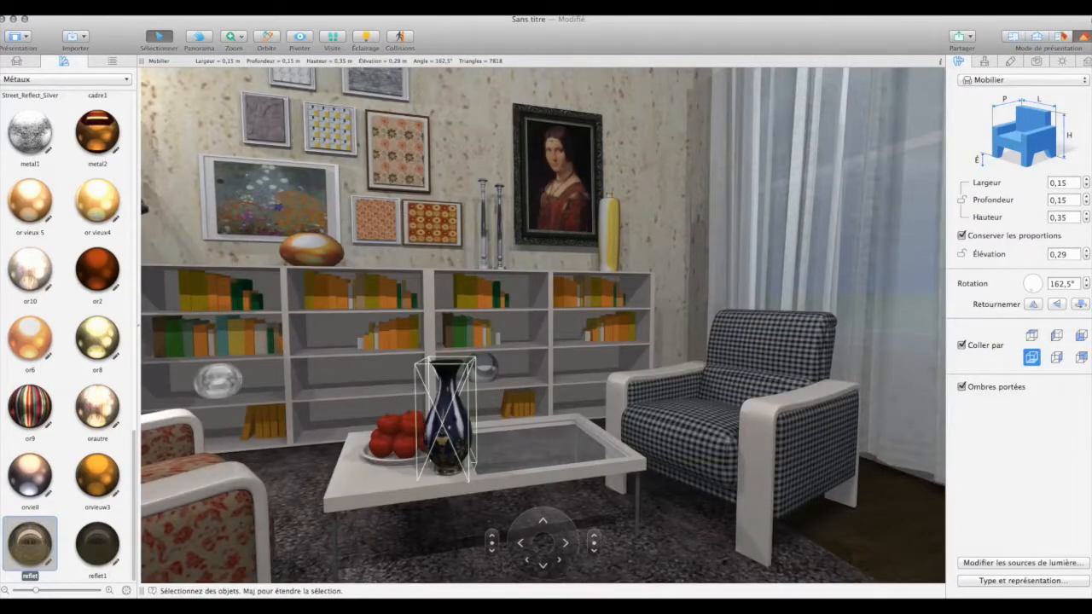
click(125, 10)
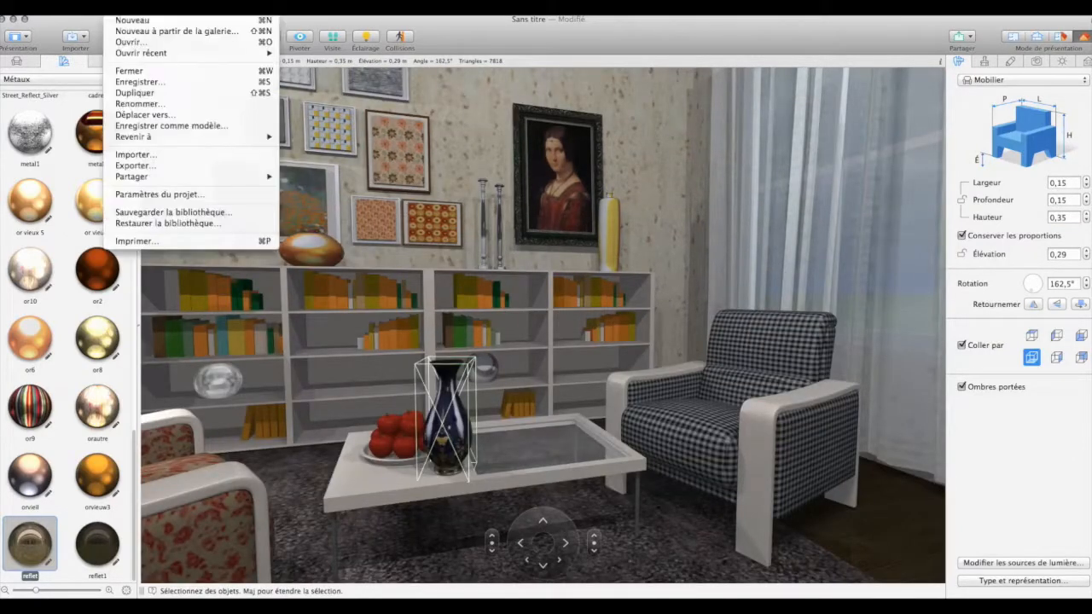
click(136, 155)
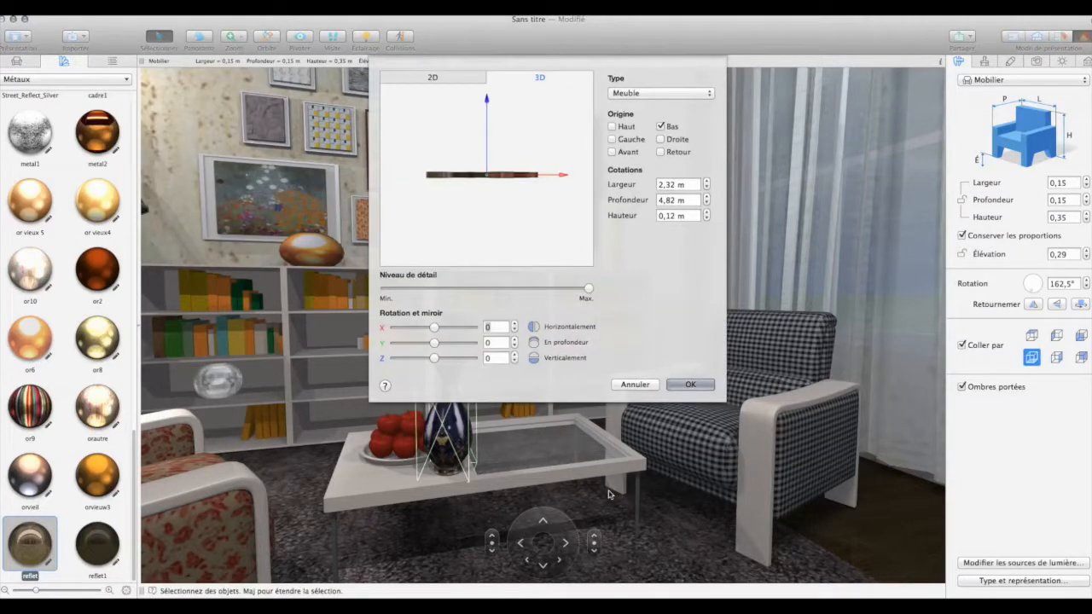
click(495, 327)
key(Return)
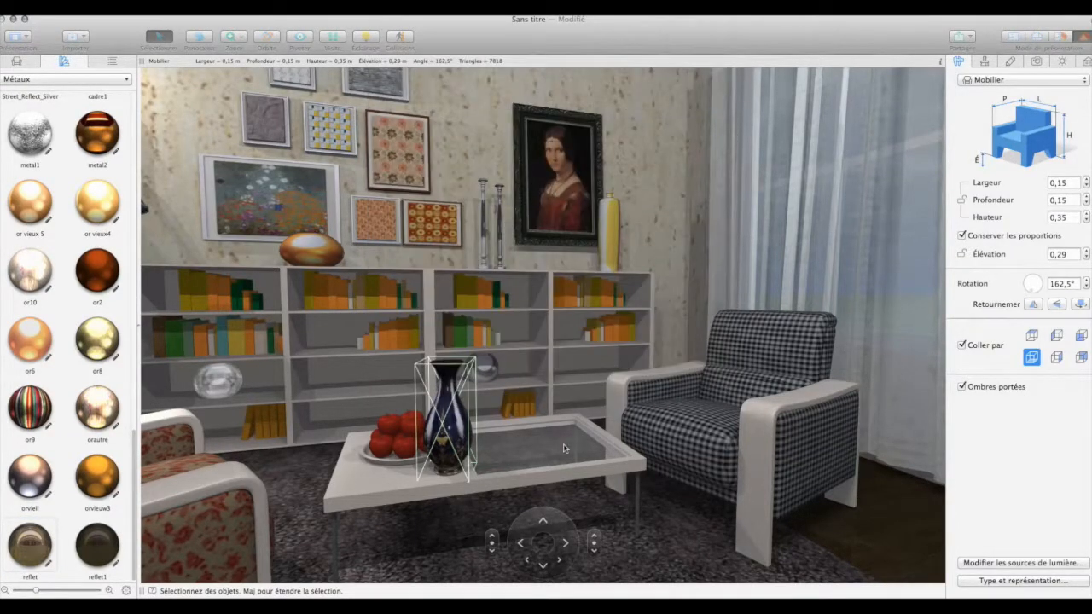
click(543, 568)
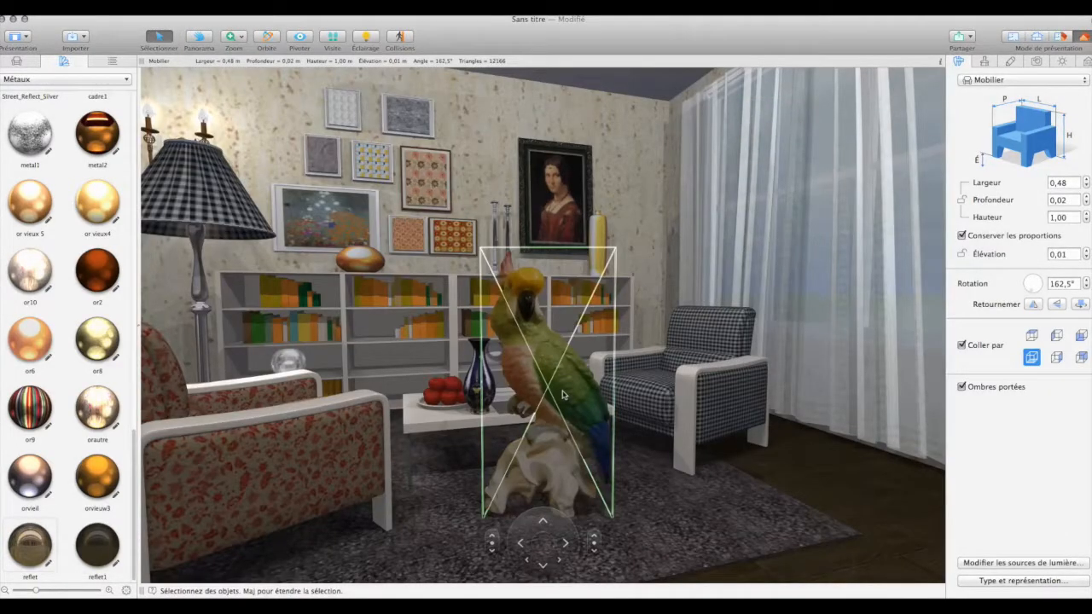
Move the parrot onto the rug by the coffee table, rotate it to 139° and set its height to 0,35 m
drag(562, 394, 683, 437)
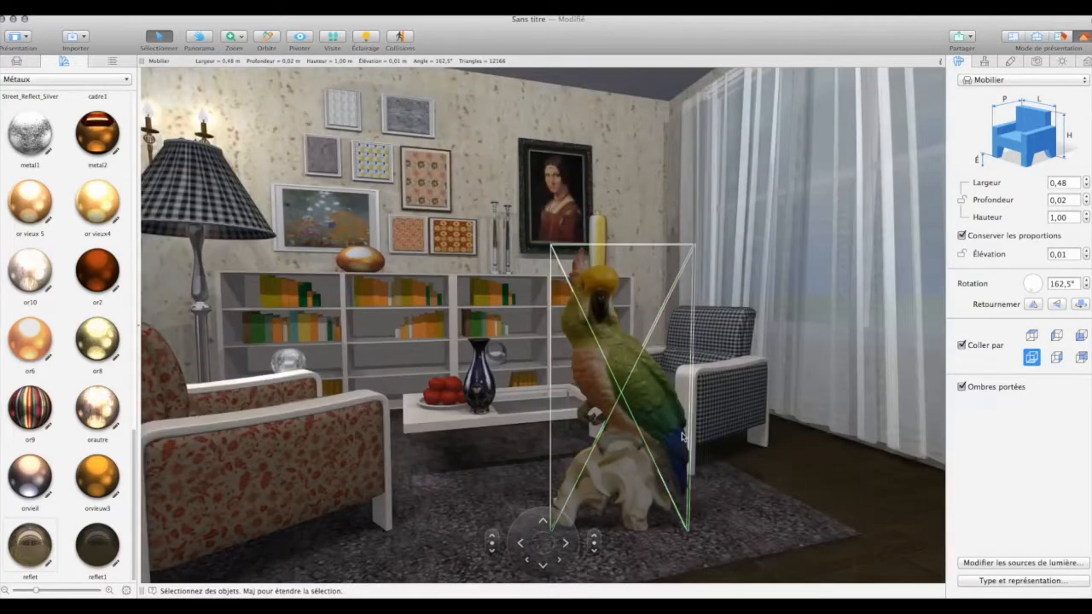
drag(621, 413, 602, 407)
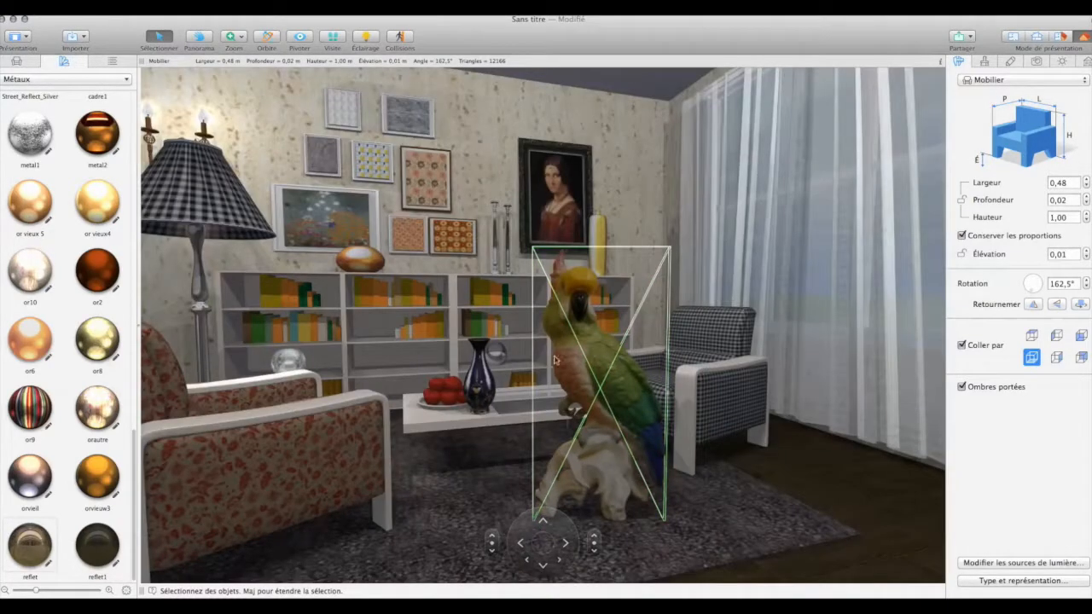
drag(1032, 292, 553, 485)
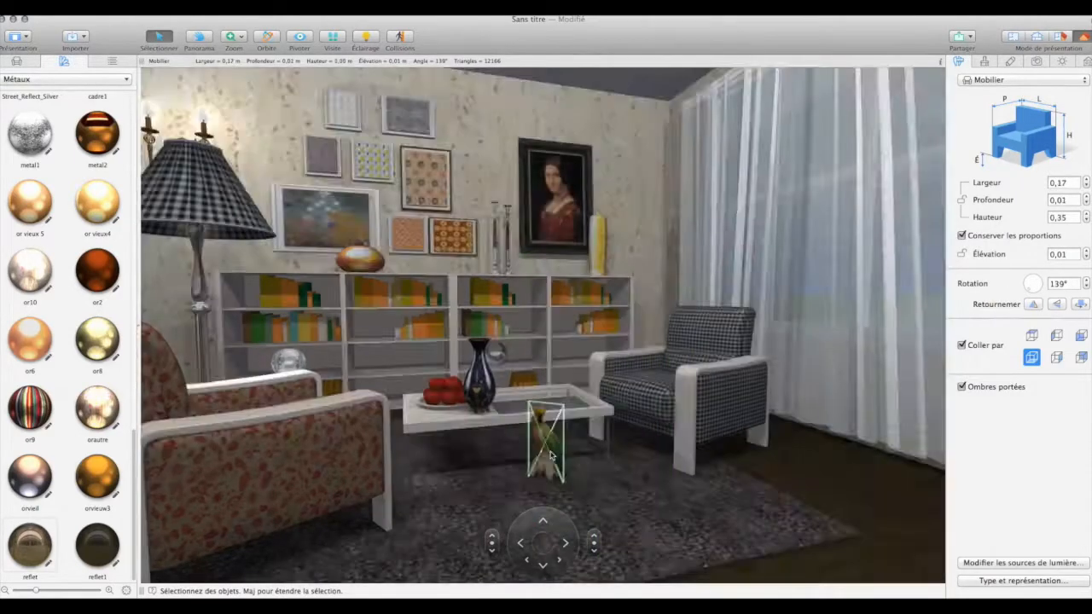
Place the parrot on top of the bookcase below the portrait, at 1,00 m elevation, and clear the selection
drag(544, 433, 550, 155)
drag(663, 228, 663, 227)
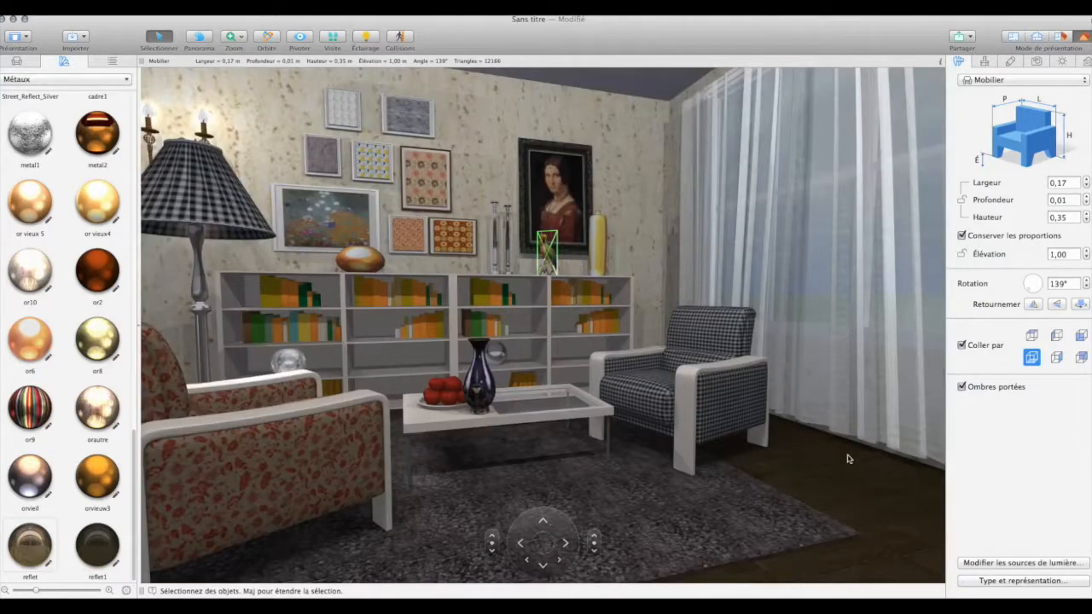
click(751, 445)
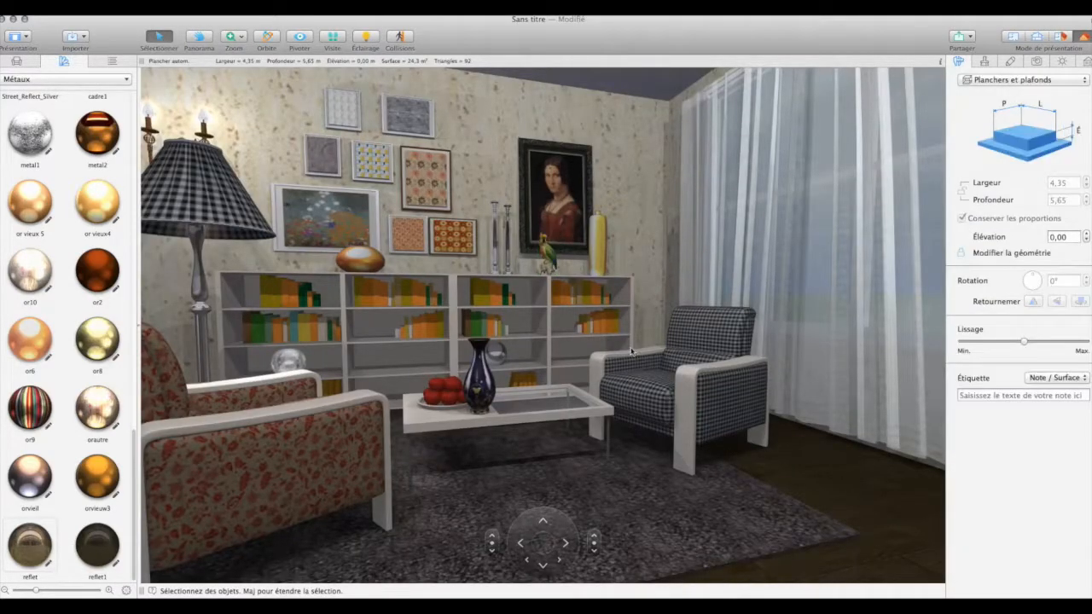
Examine the parrot on the bookcase up close and from farther back in the room
click(543, 524)
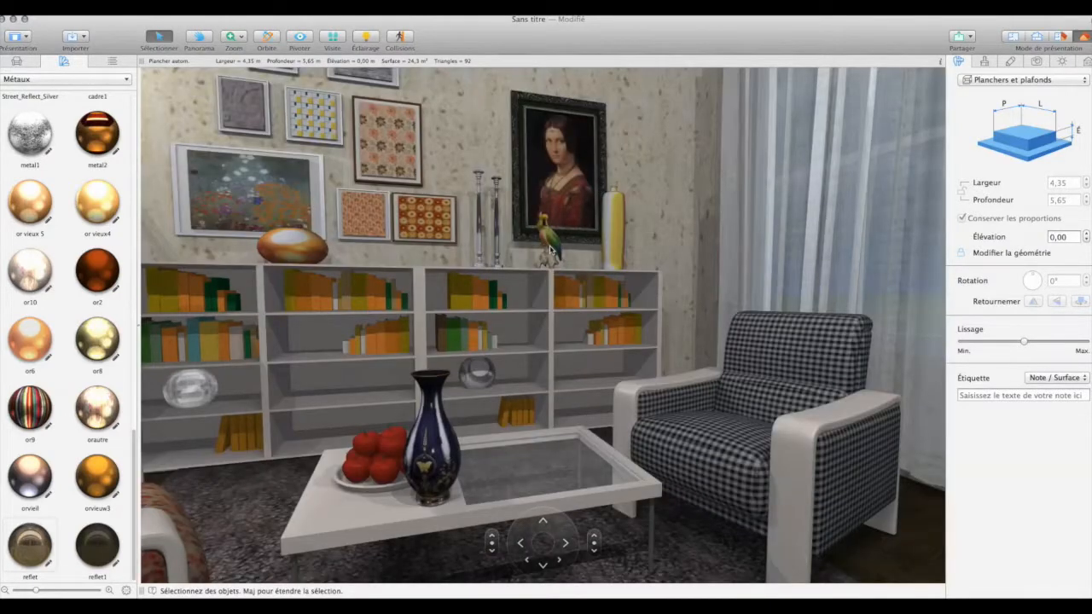
click(552, 250)
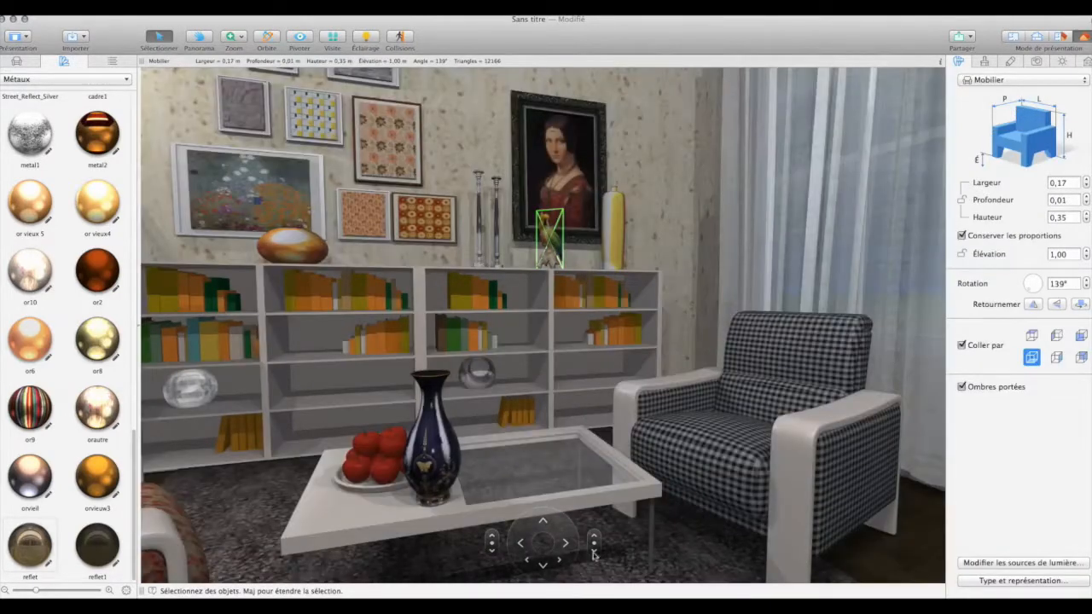
click(595, 537)
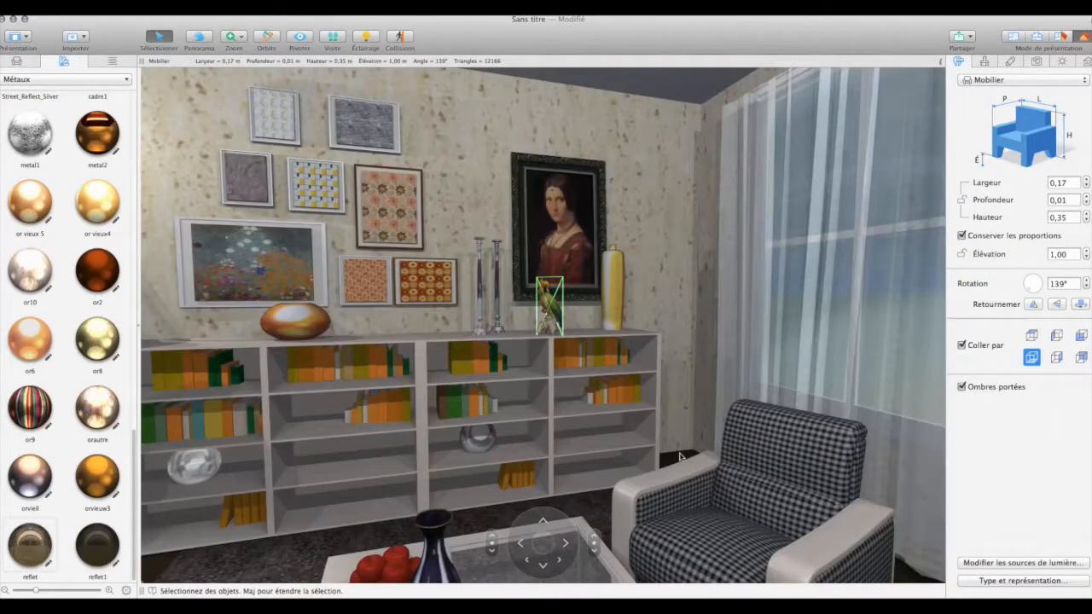
click(680, 457)
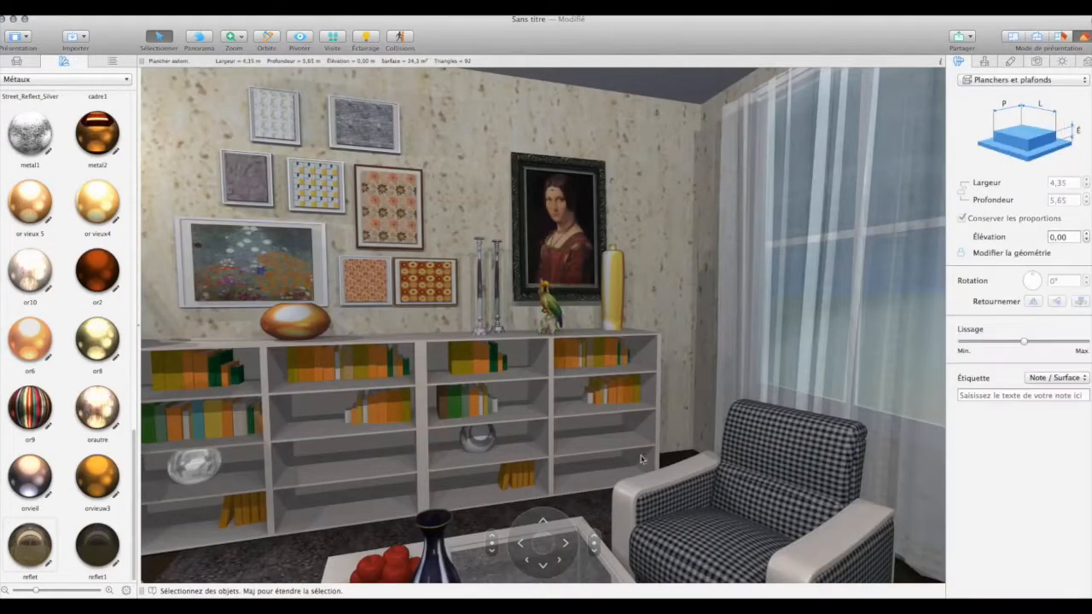
click(543, 567)
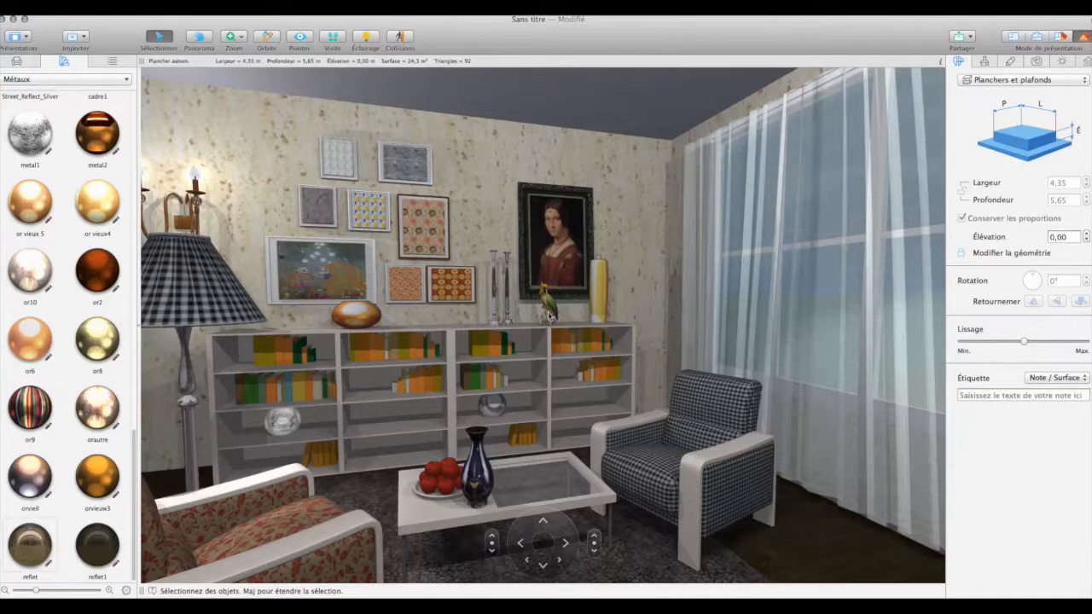
Shift the vase slightly closer to the plate of apples on the coffee table and clear the selection
click(475, 481)
drag(477, 482, 470, 485)
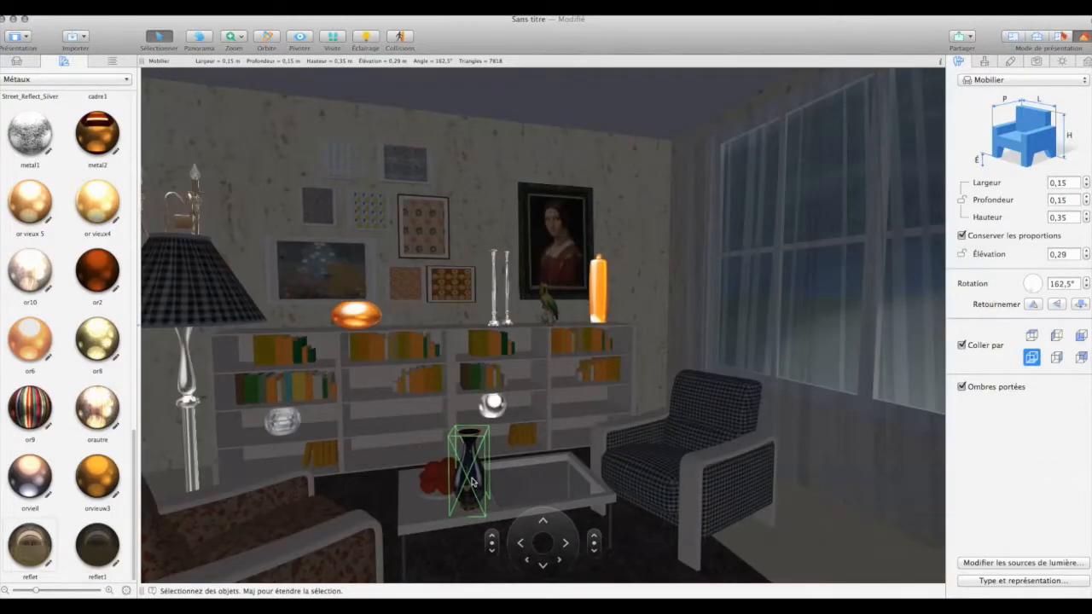
click(833, 559)
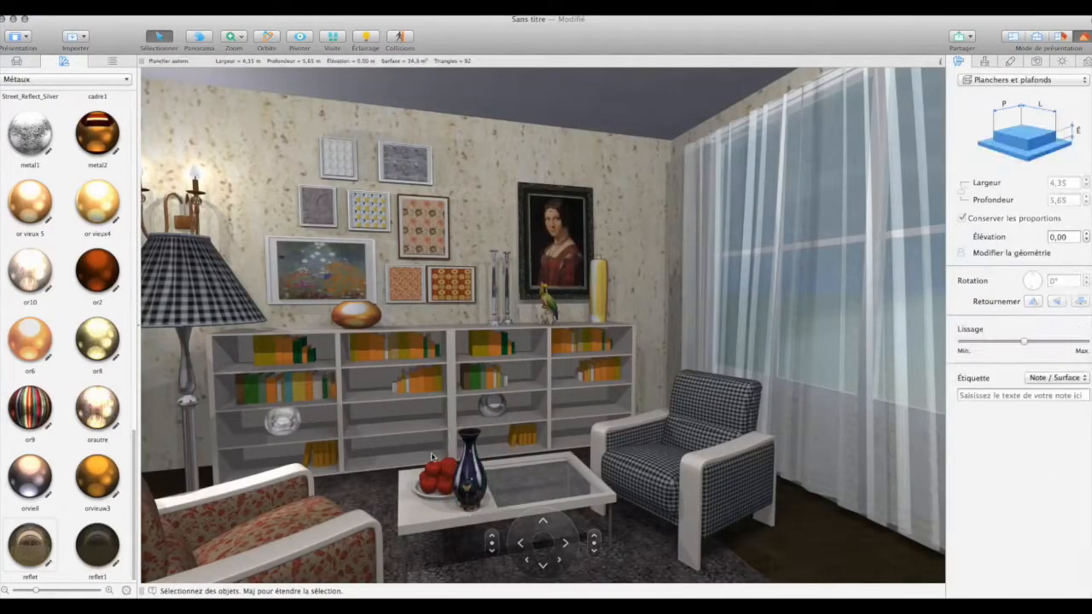
Replace the portrait on the wall panel in the dark ornate frame with the imported black-and-white dancer picture
click(557, 248)
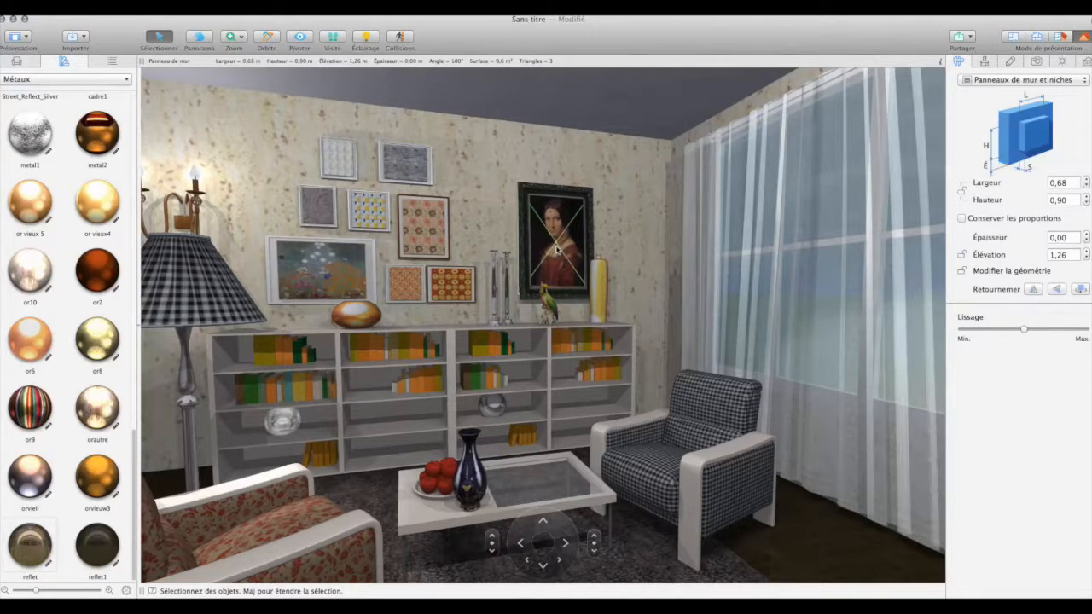
click(985, 62)
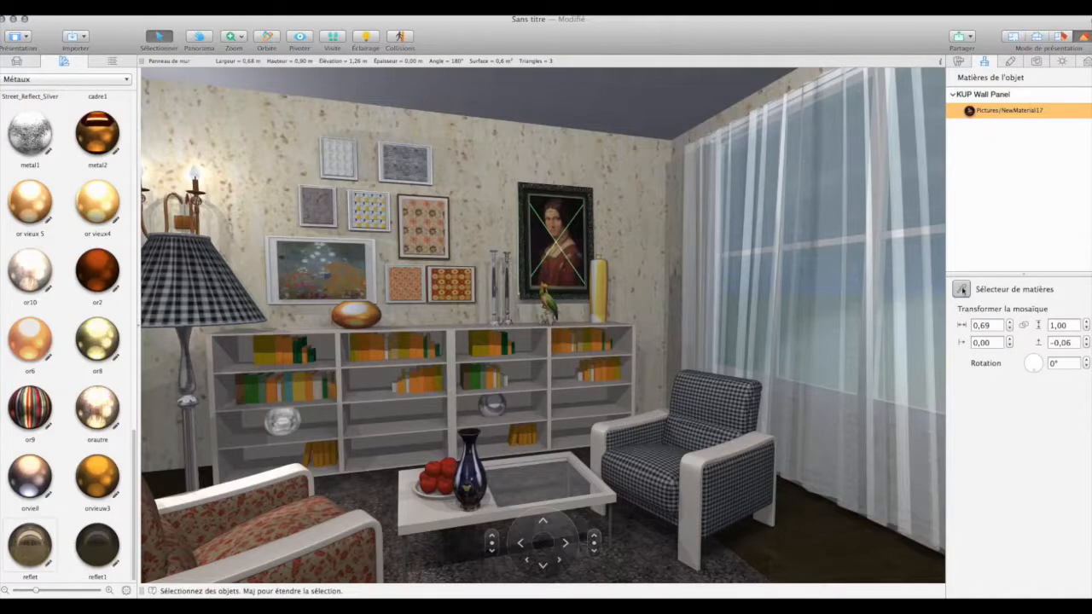
click(961, 290)
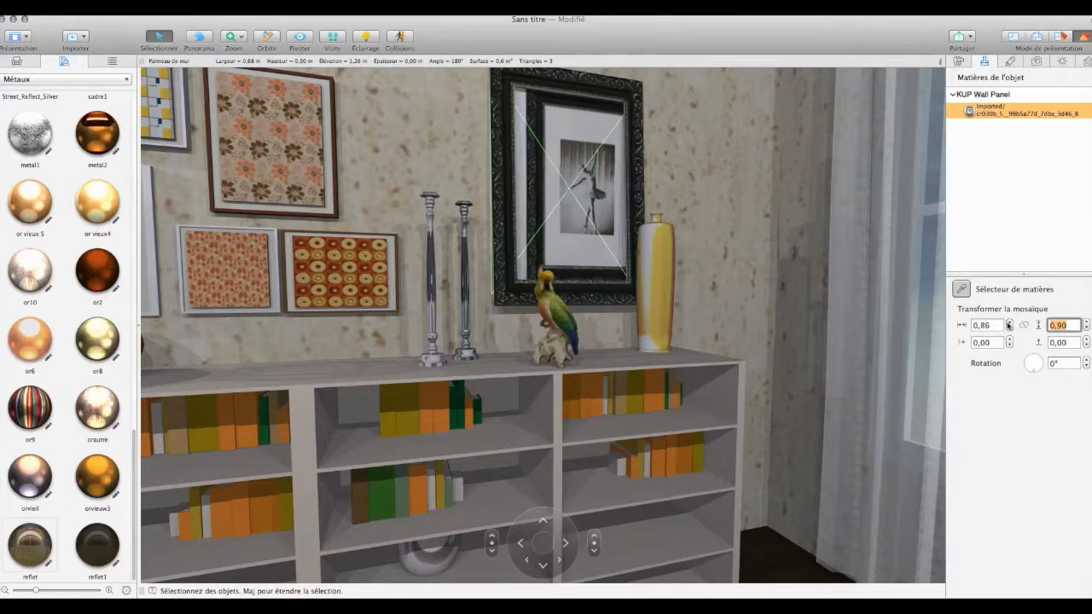
Adjust the dancer picture's mosaic size and offset so that the image fits inside the ornate frame
click(1010, 346)
click(1087, 323)
click(1086, 347)
click(1086, 323)
click(1009, 323)
click(1010, 346)
click(1009, 345)
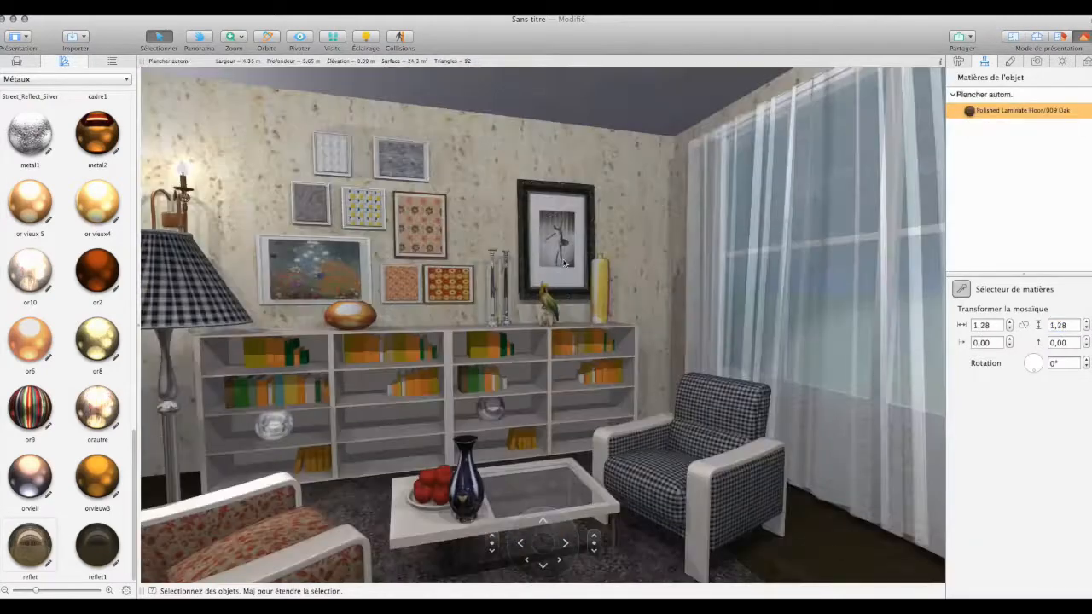
click(564, 262)
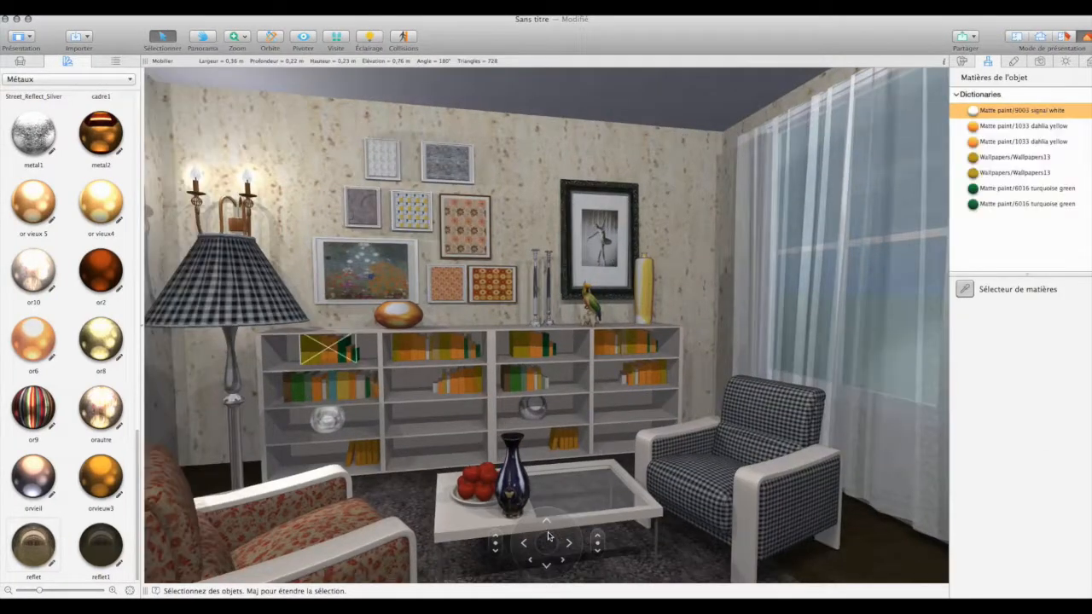